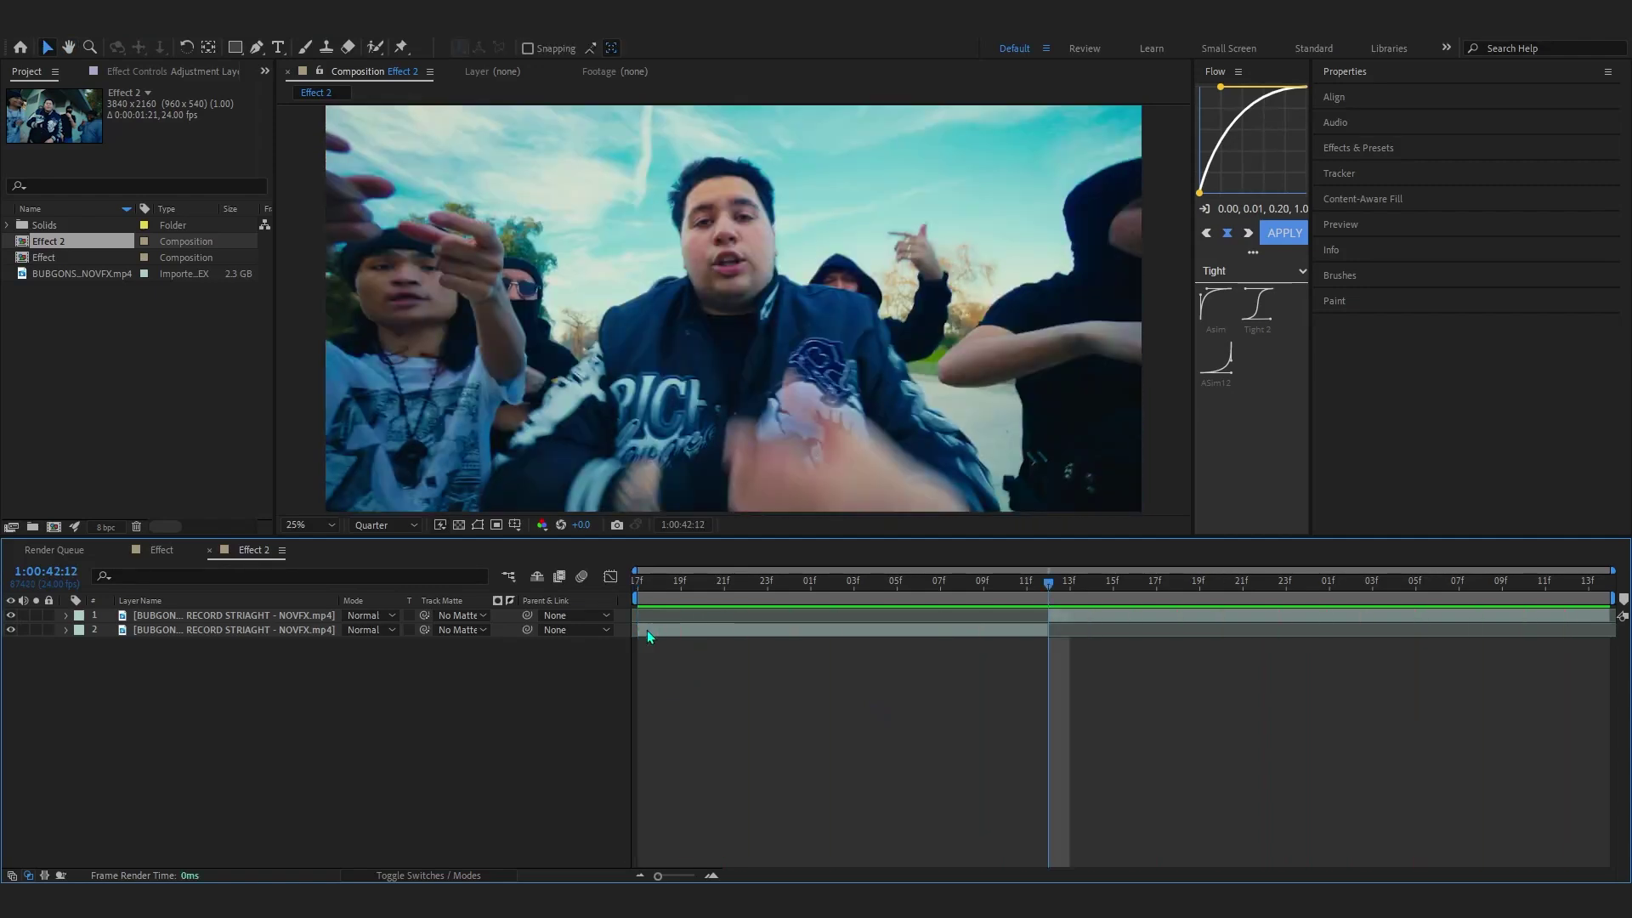
- Create a new adjustment layer above both video clips, starting at the beginning of the composition
key(Home)
right_click(555, 705)
mouse_move(628, 497)
right_click(451, 766)
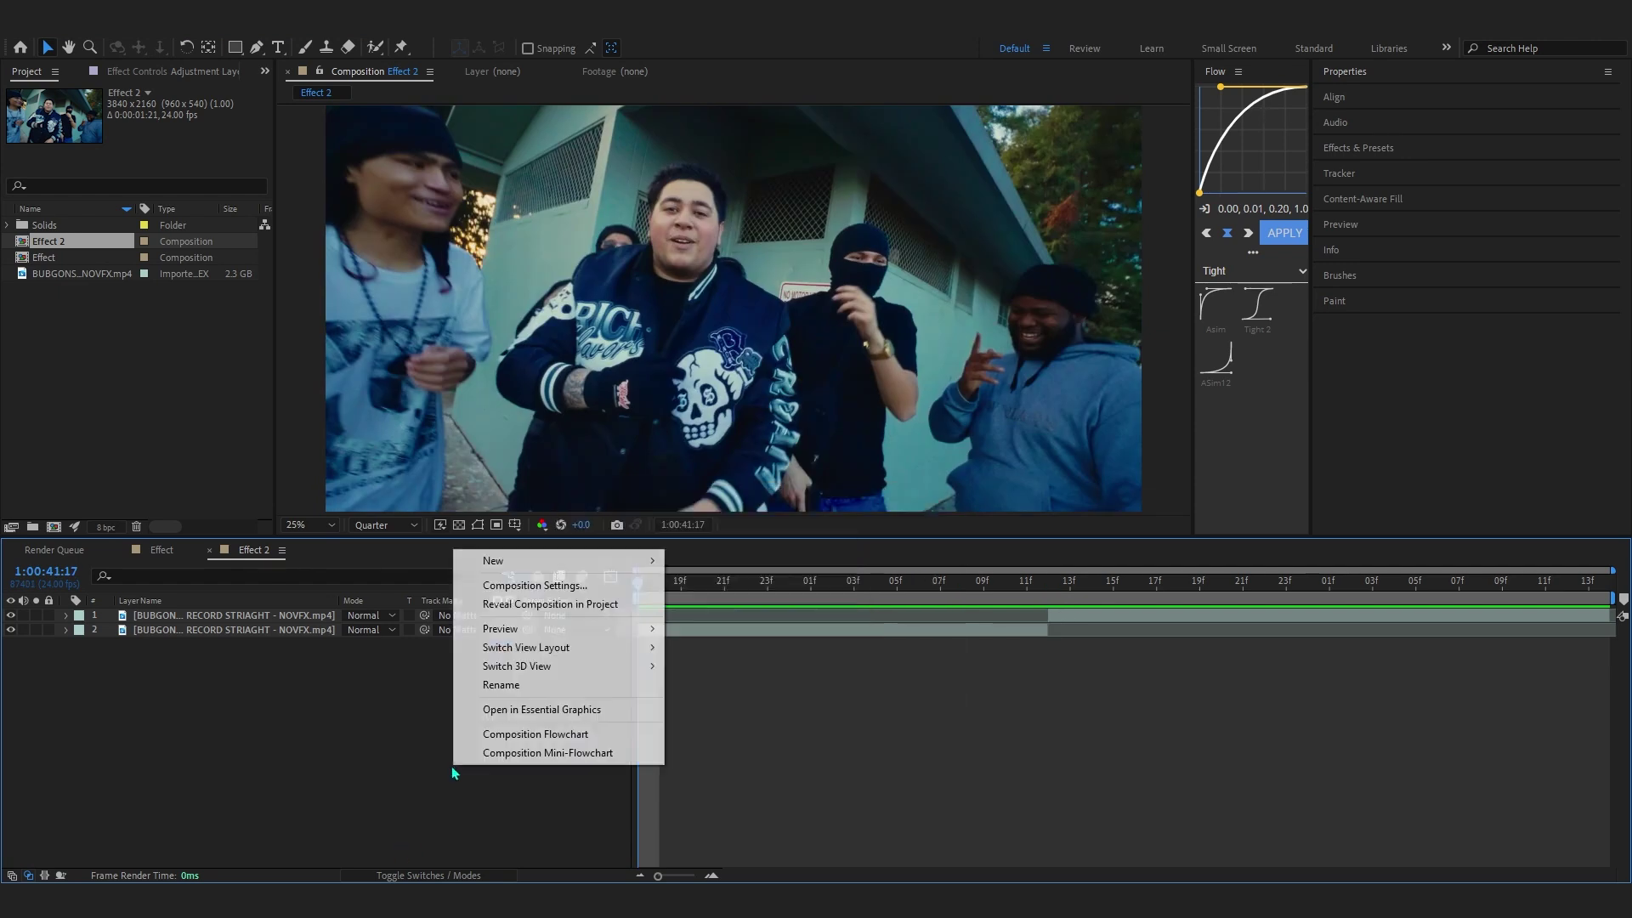
mouse_move(592, 569)
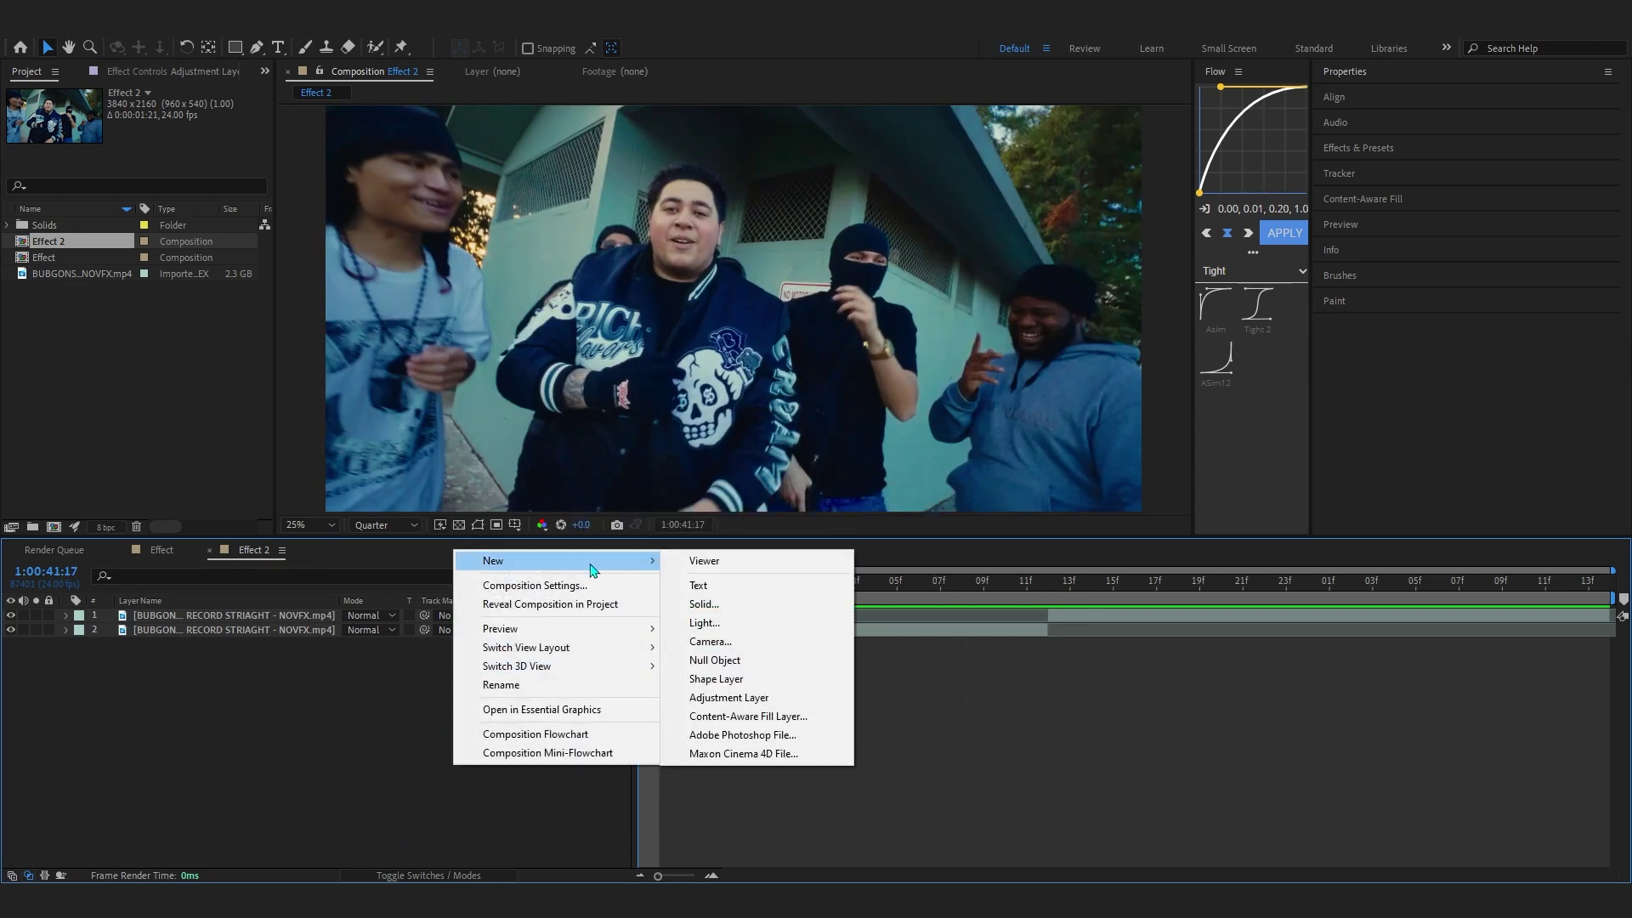
click(736, 697)
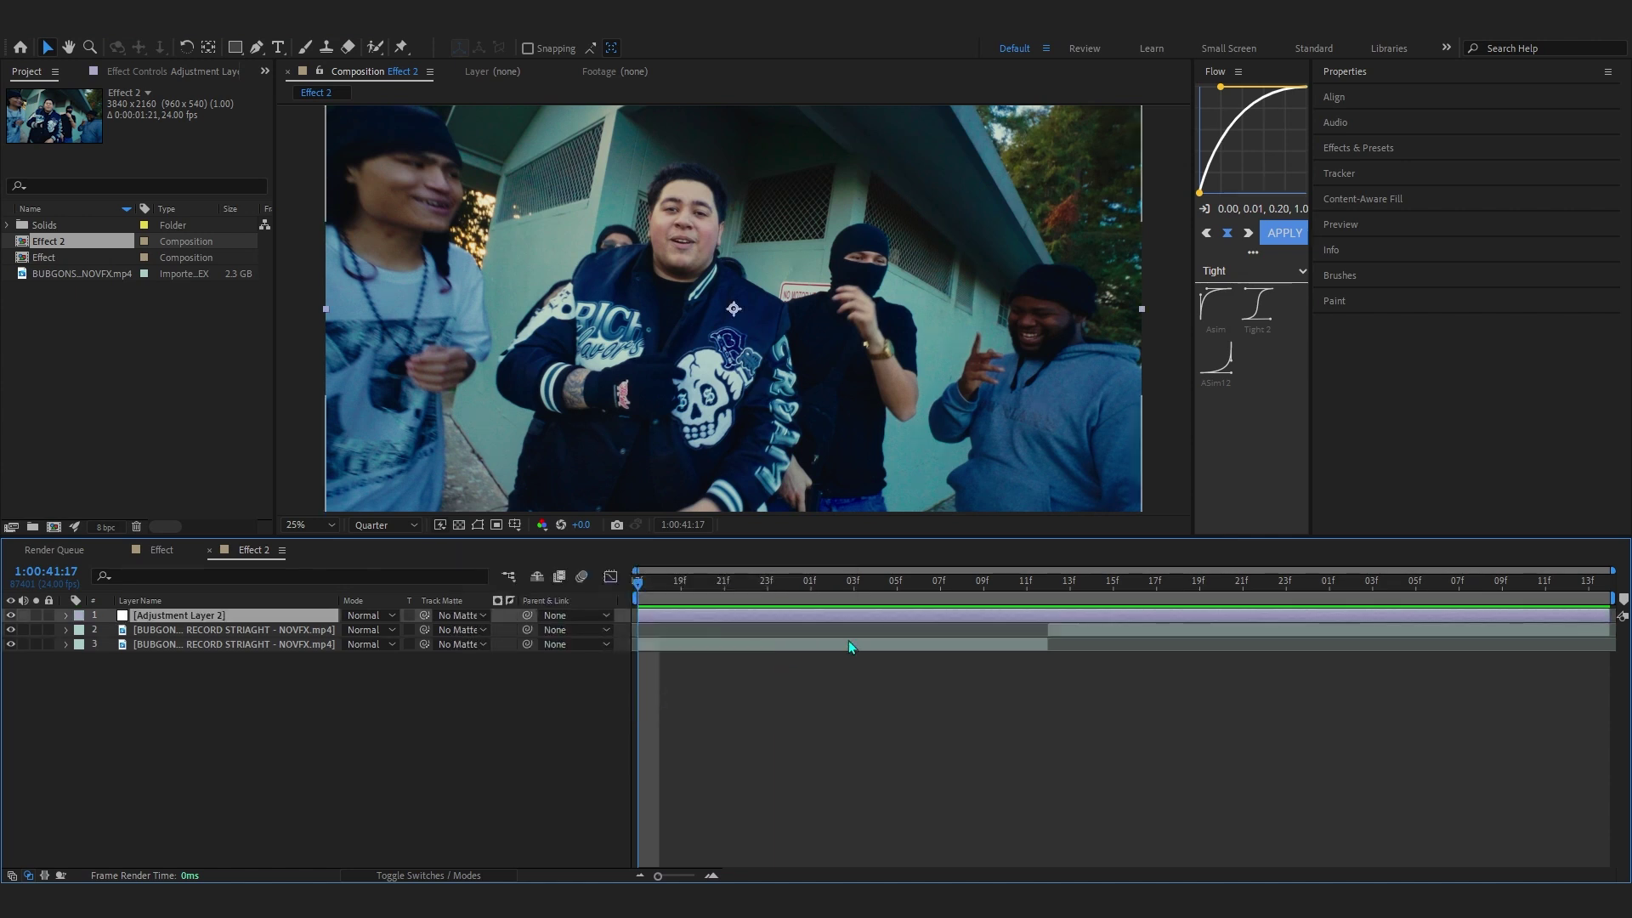
- Apply the Puddle Chroma preset from the Essential Effects & Transition V1 user presets to the adjustment layer
click(1334, 149)
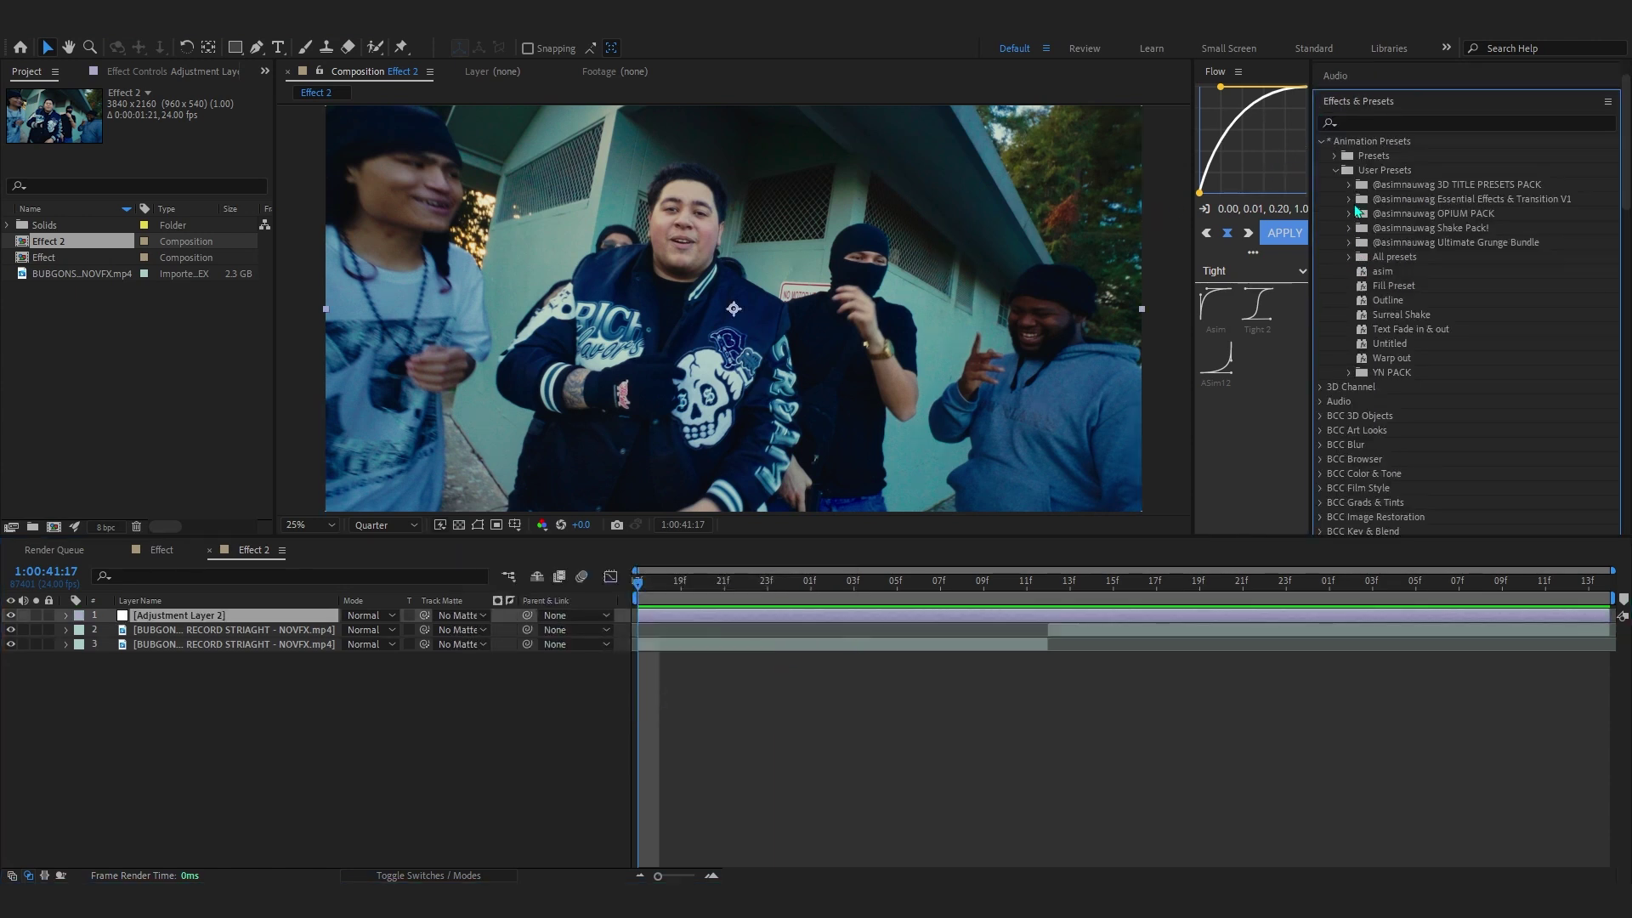
click(1349, 199)
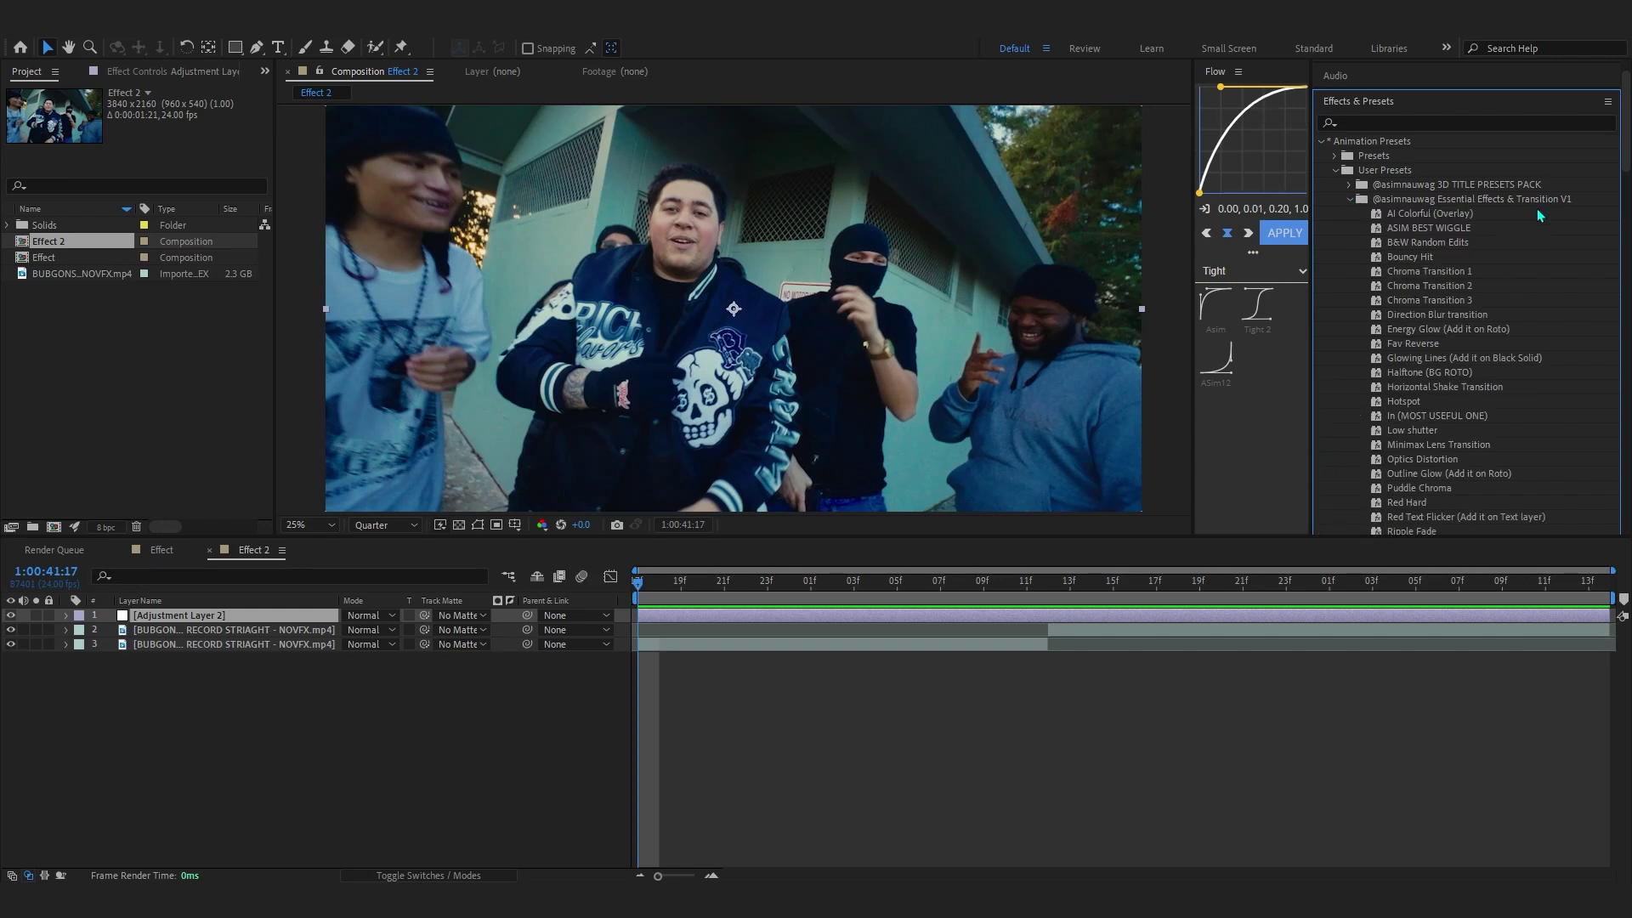
scroll(1423, 221, down, 4)
click(1405, 297)
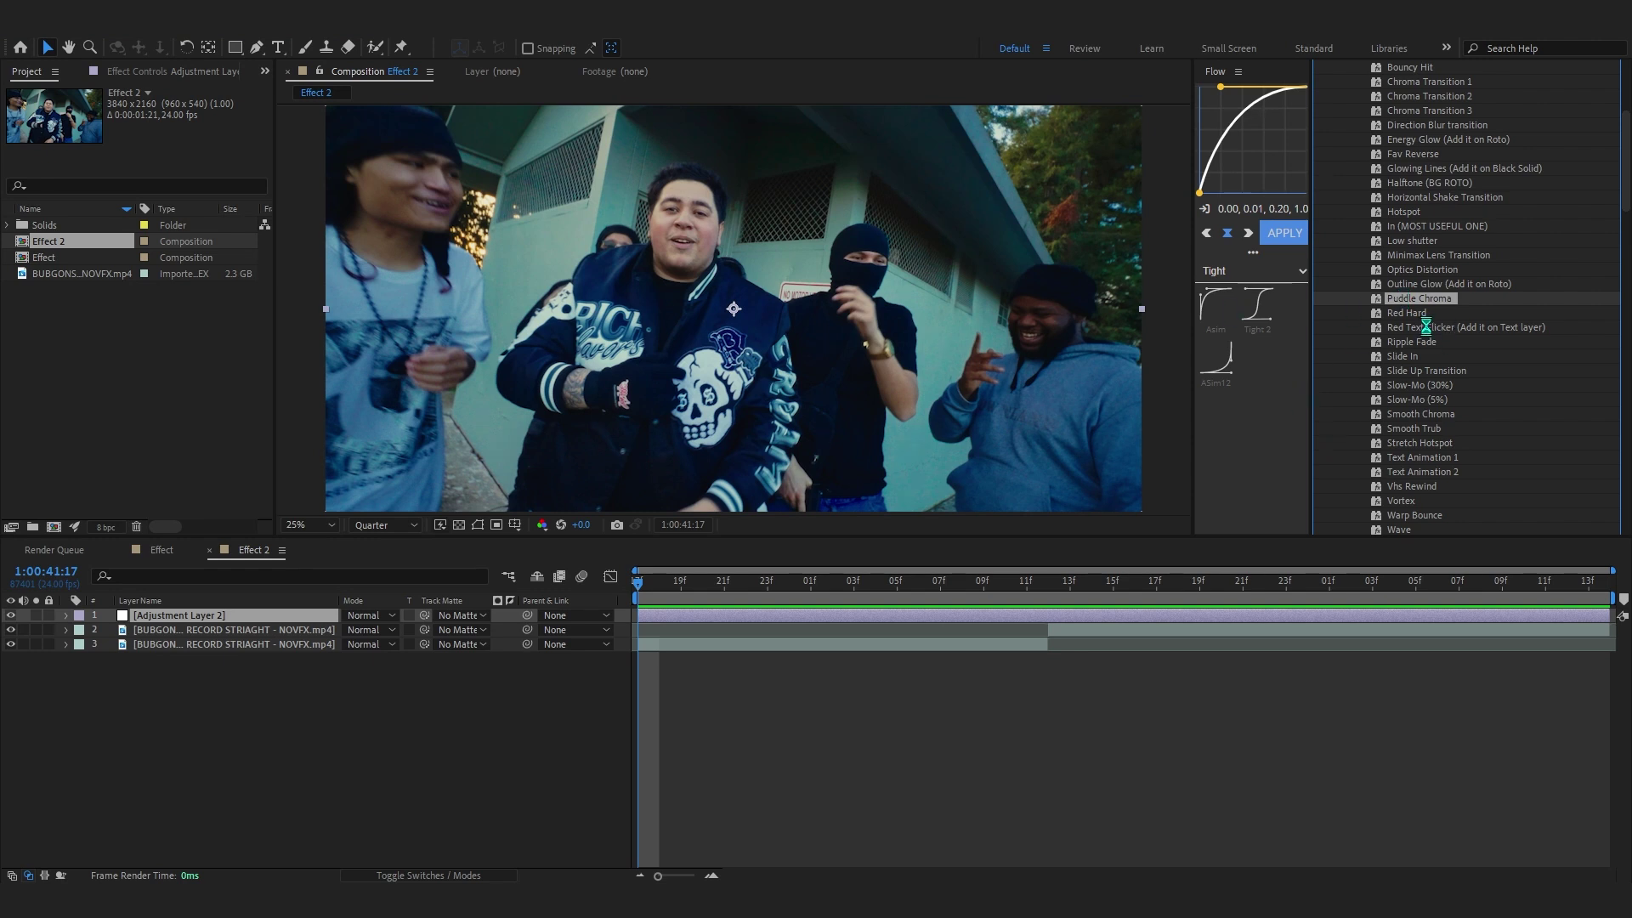
double_click(1417, 298)
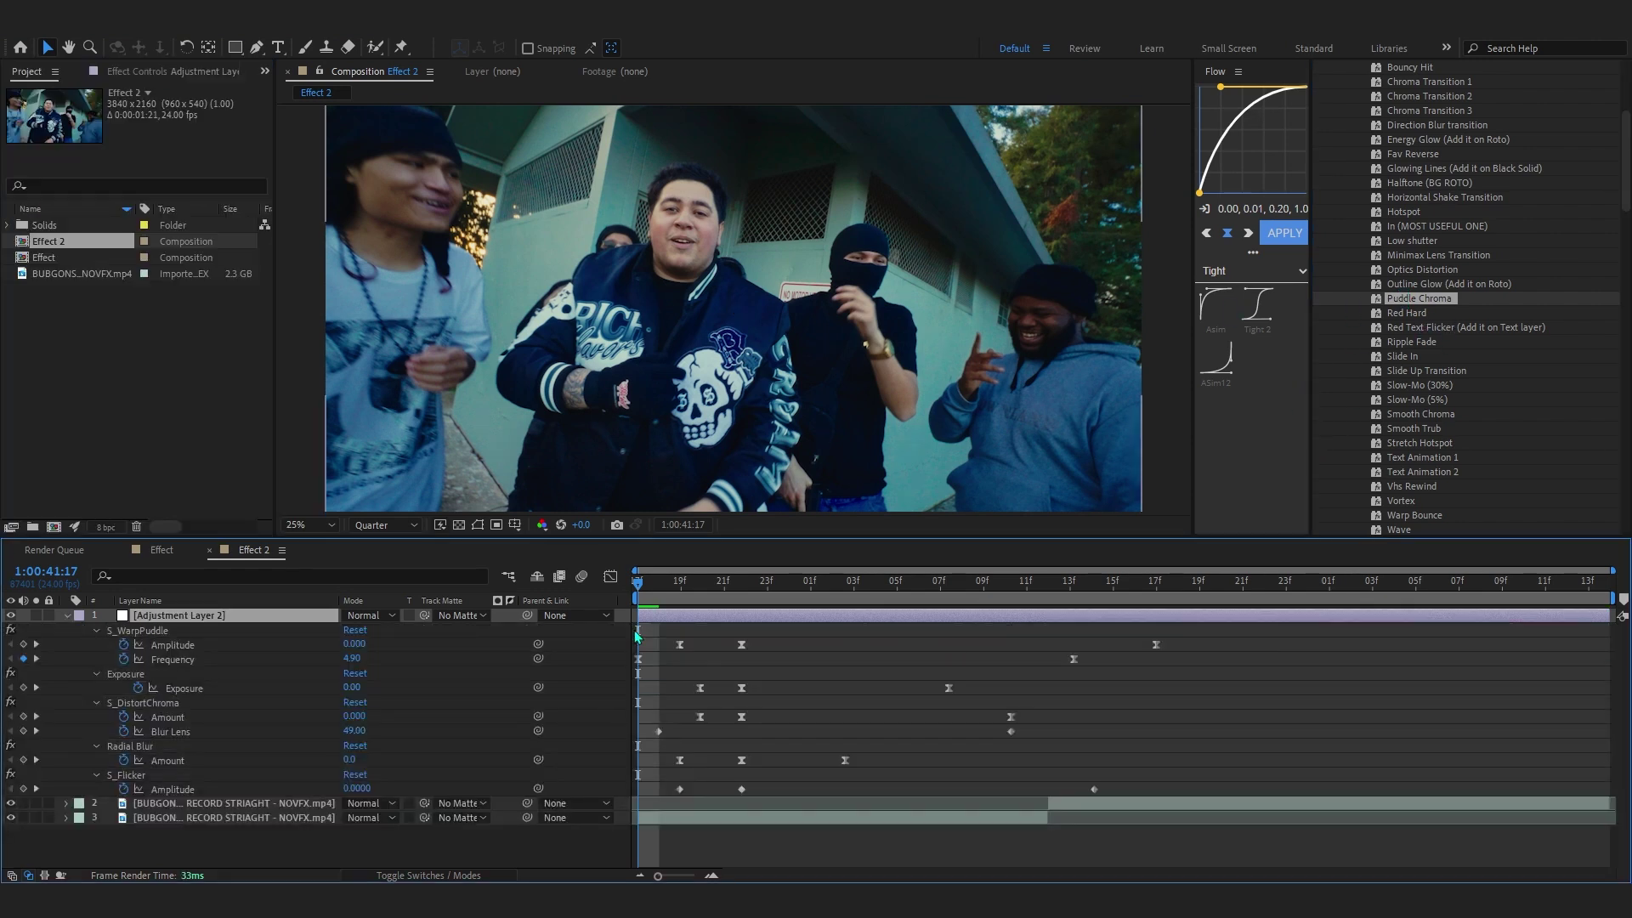
- Shift all the preset's keyframes later towards the cut between the two clips and preview the transition
drag(637, 629, 1305, 792)
drag(1098, 795, 1400, 796)
key(u)
click(789, 585)
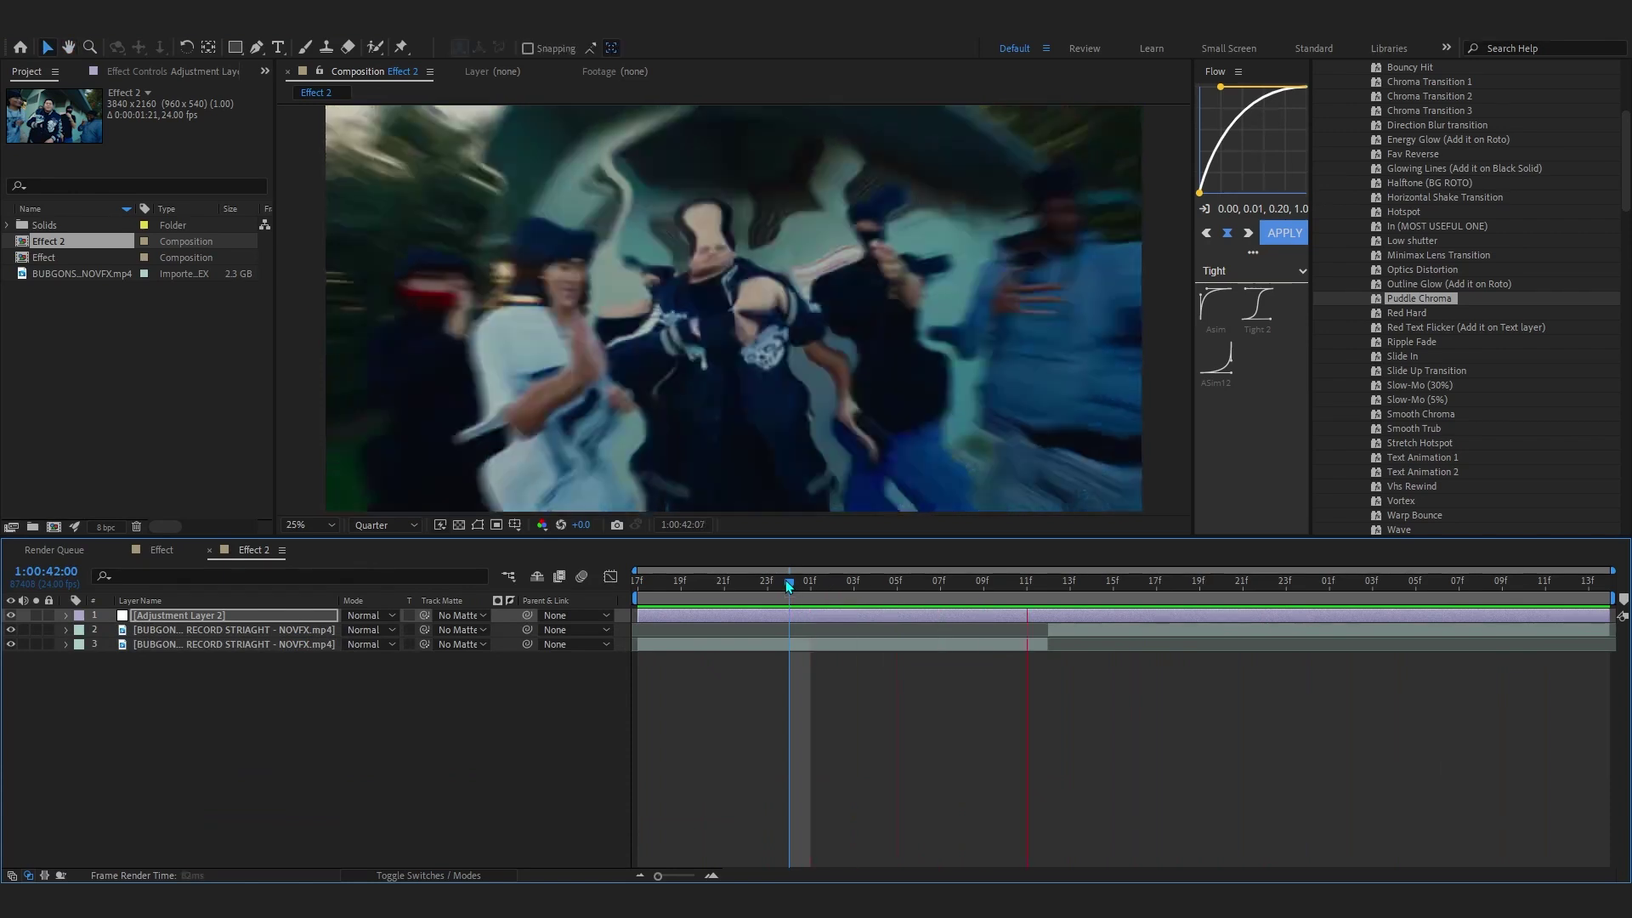
drag(789, 585, 875, 646)
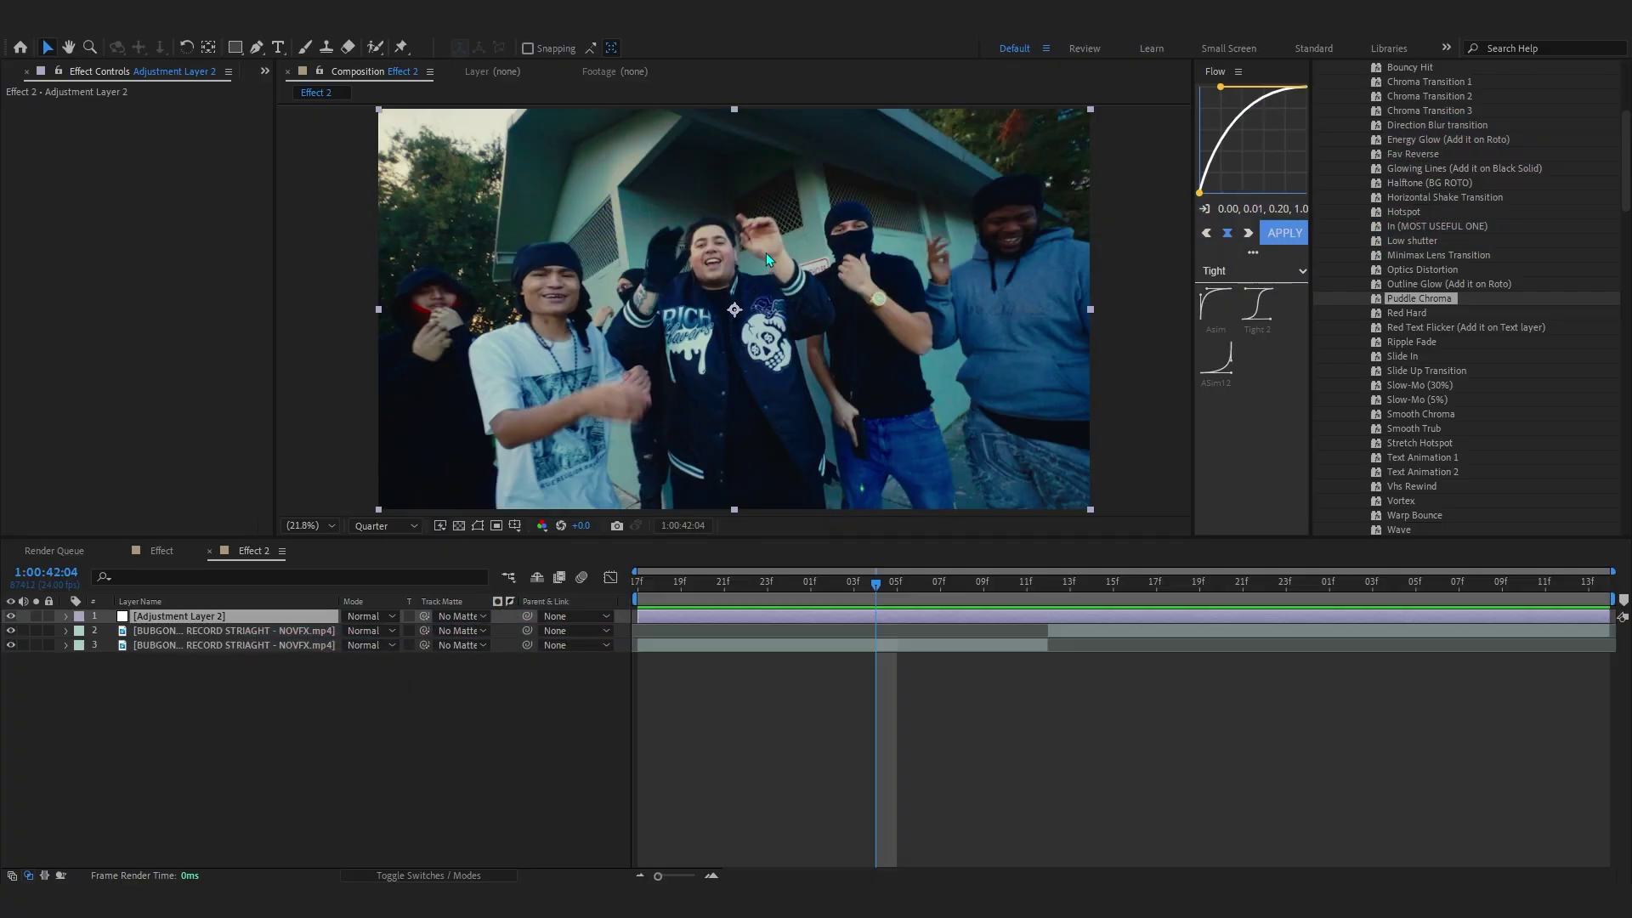
- Apply the S_WarpPuddle effect to the adjustment layer, enlarge its outer radius to about 3002, and preview the ripple around the cut
key(ctrl+space)
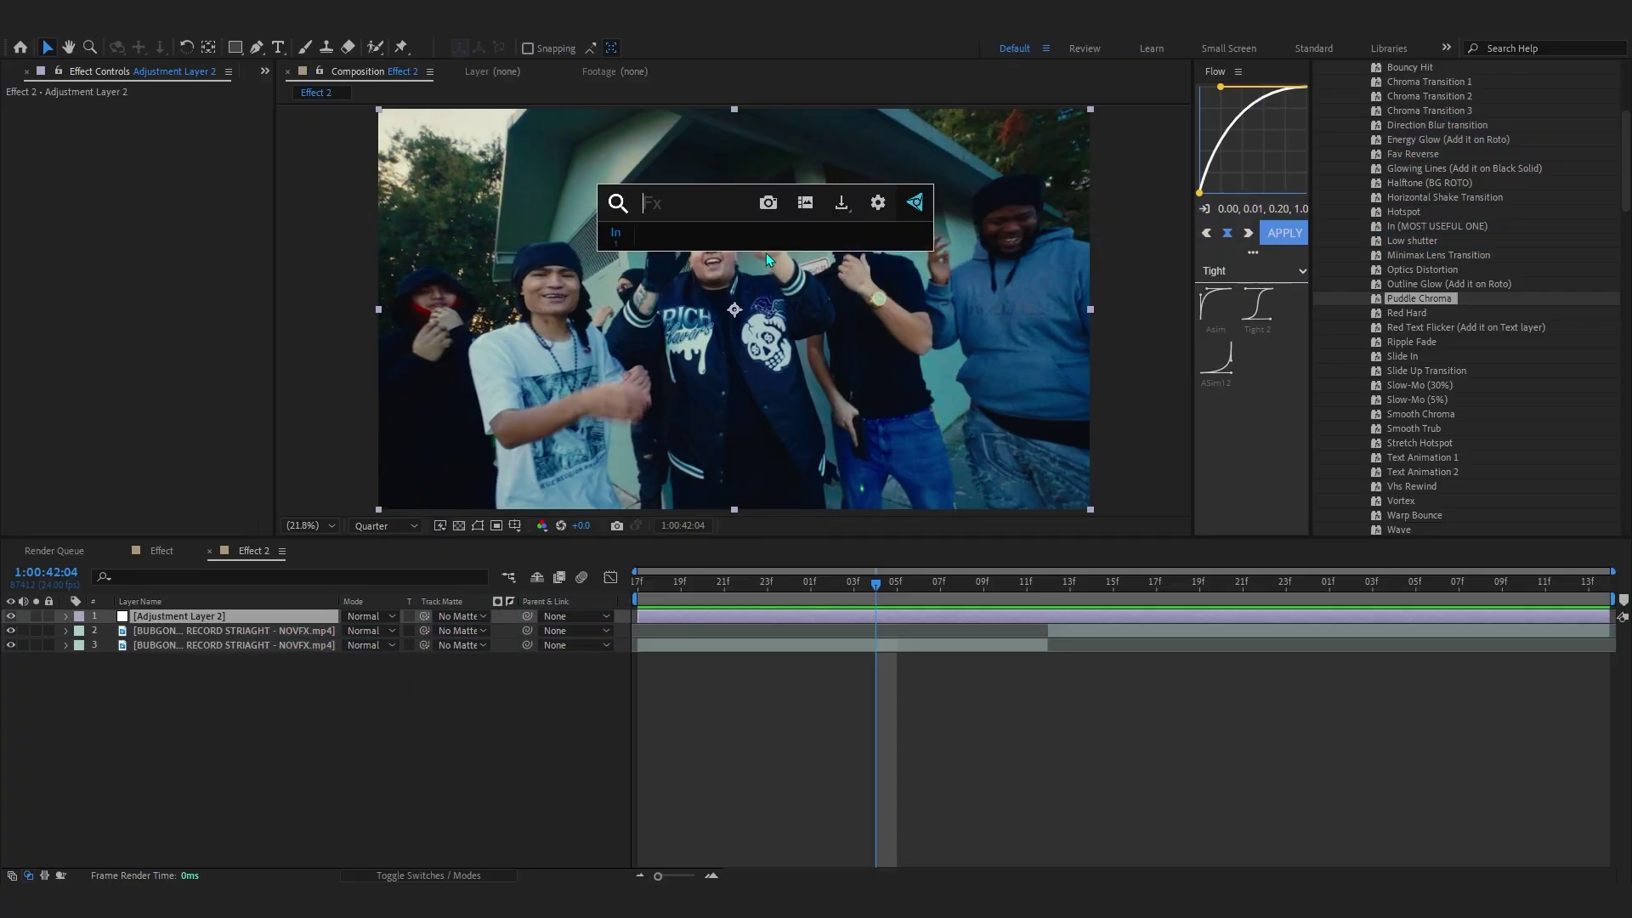
text(s_warppuddle)
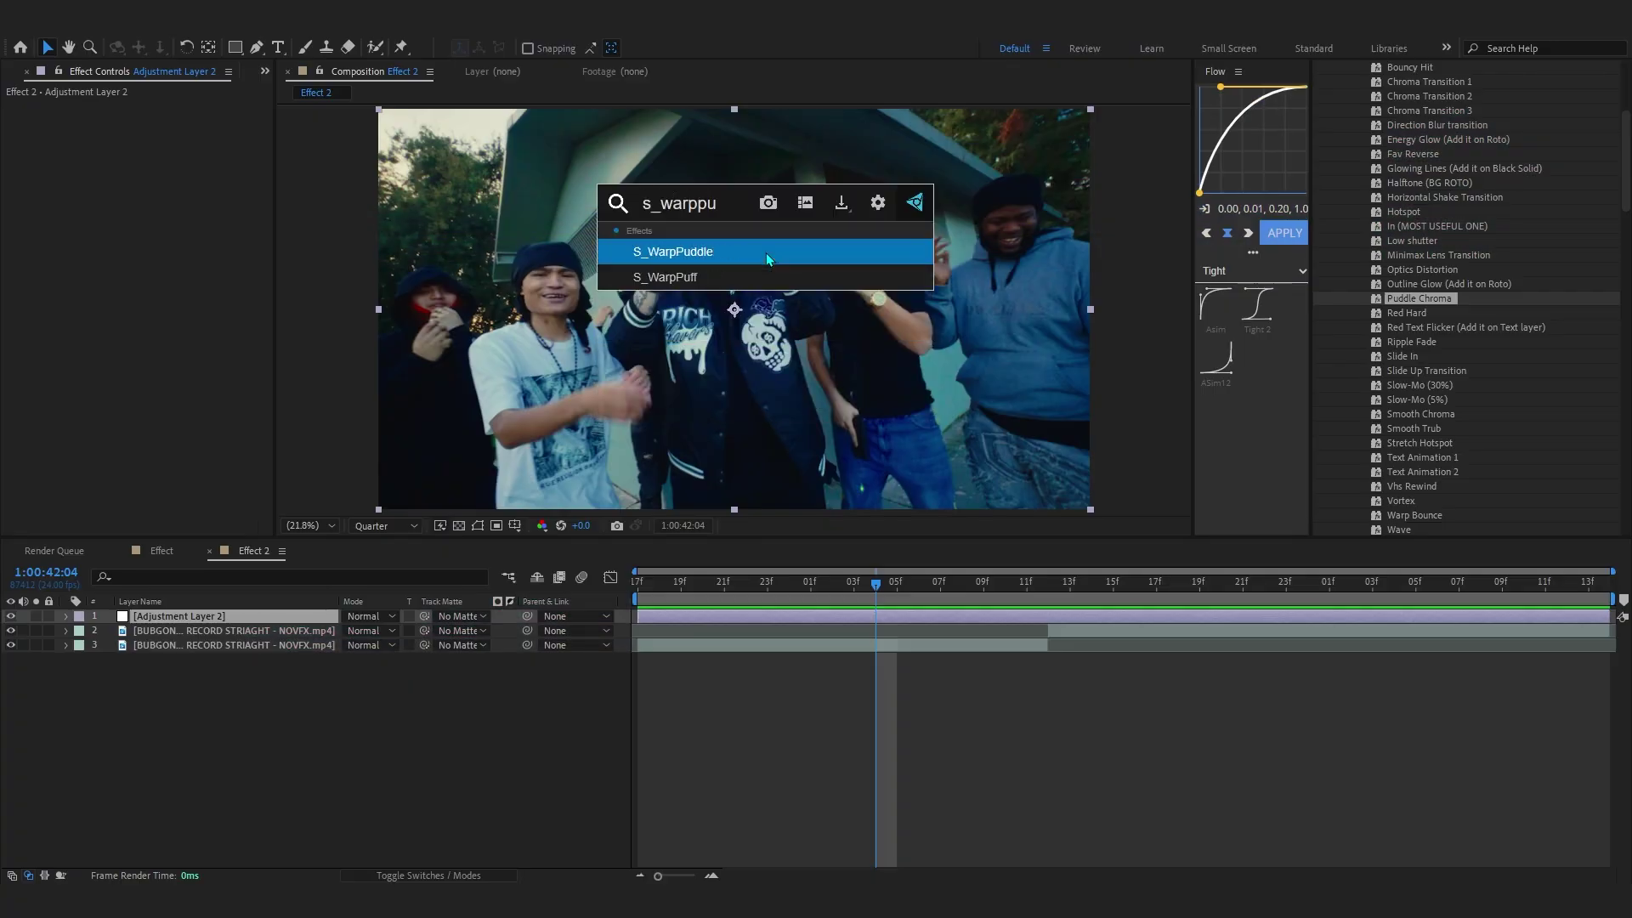
key(Return)
drag(846, 416, 1085, 485)
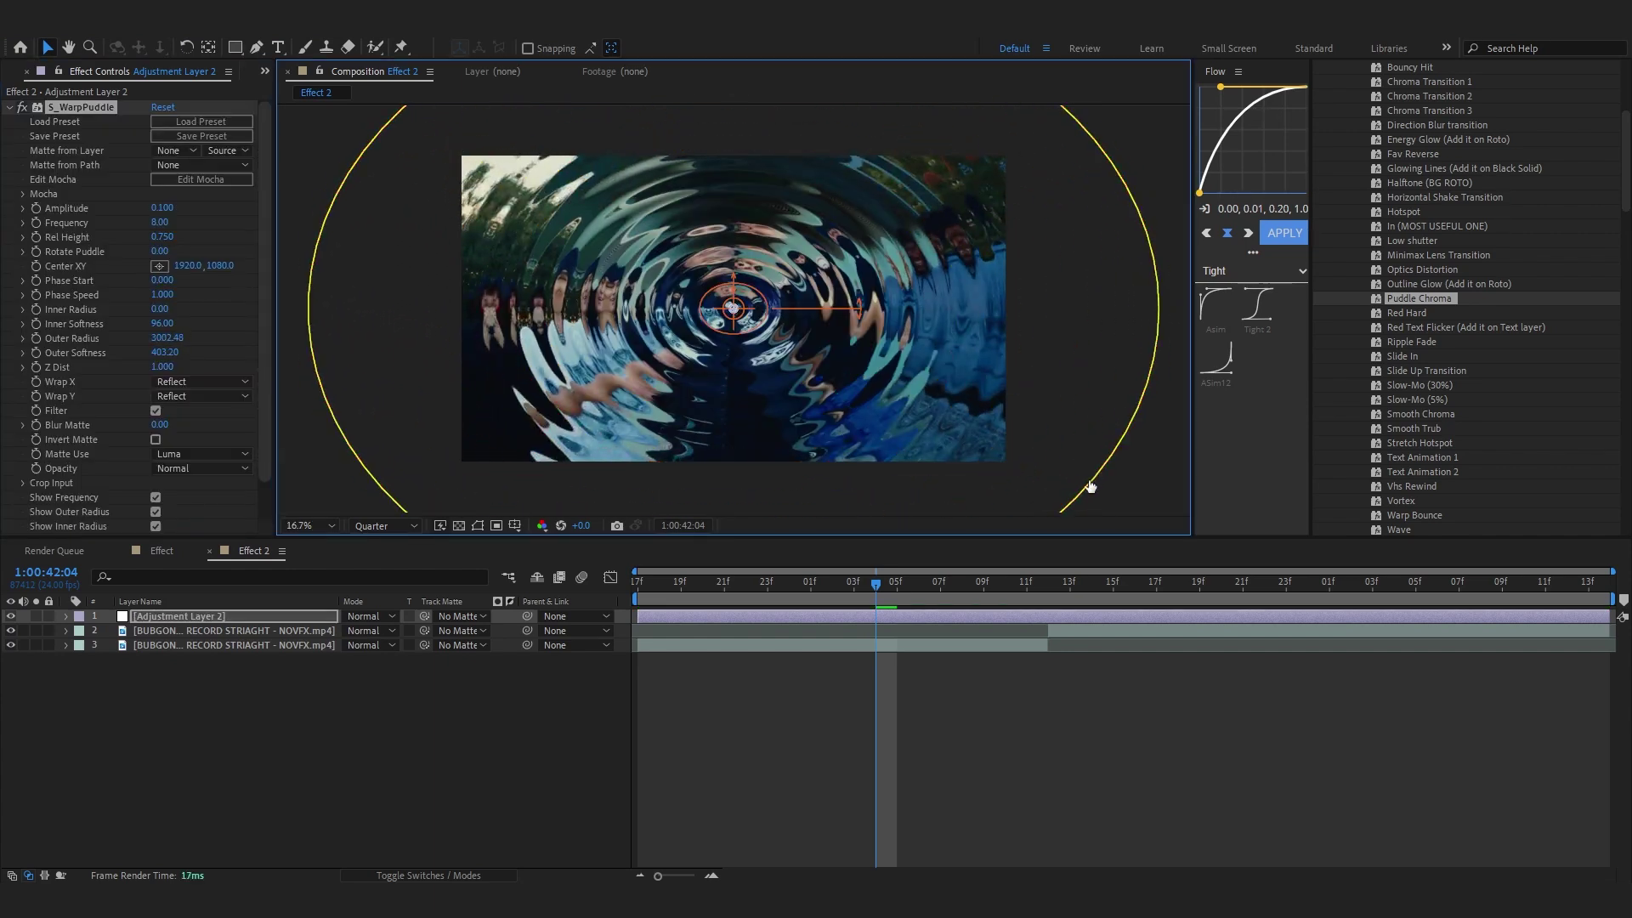
click(1039, 597)
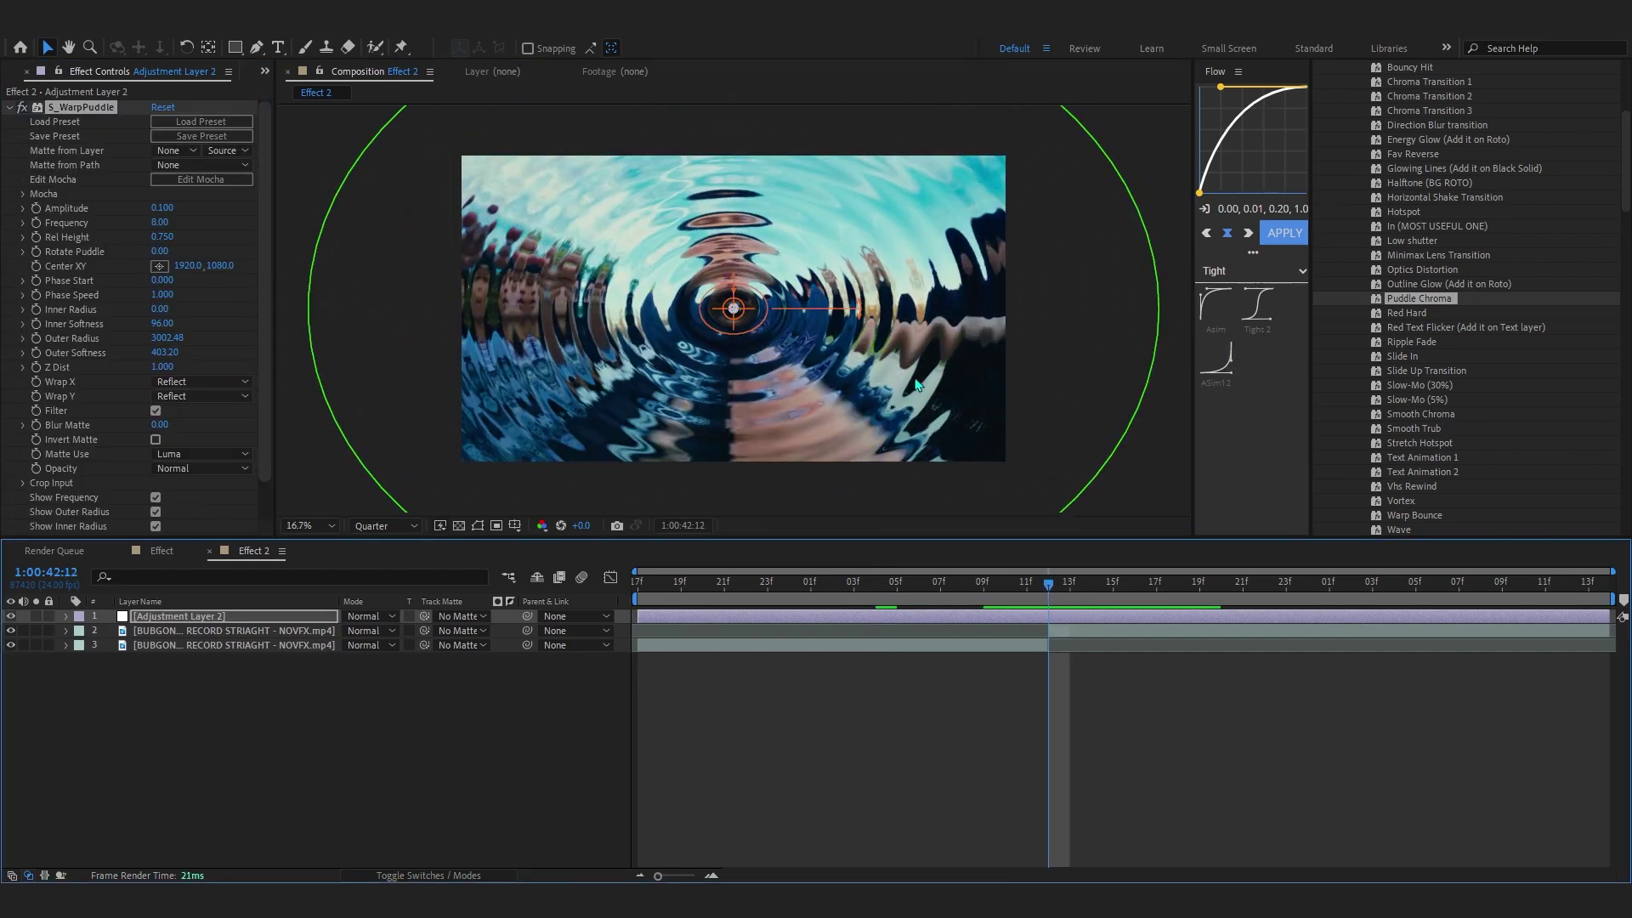
drag(1047, 584, 1033, 658)
key(space)
key(space)
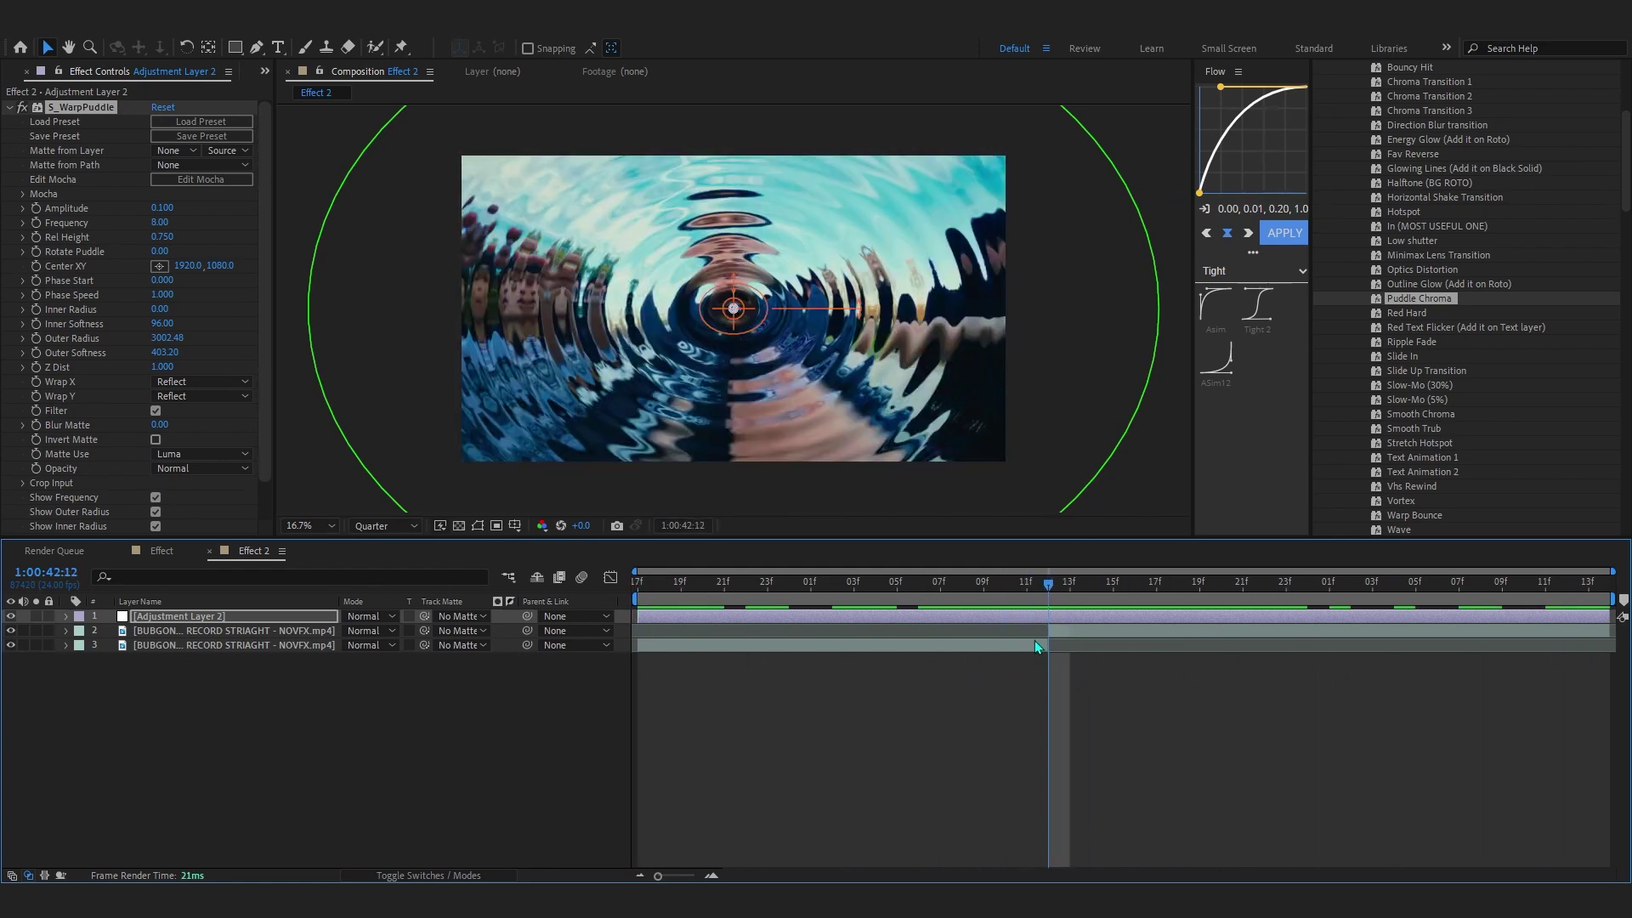
- Set the S_WarpPuddle Amplitude to 0 with a keyframe at 1:00:42:07, five frames before the cut, and reveal the keyframe
drag(1043, 603, 961, 603)
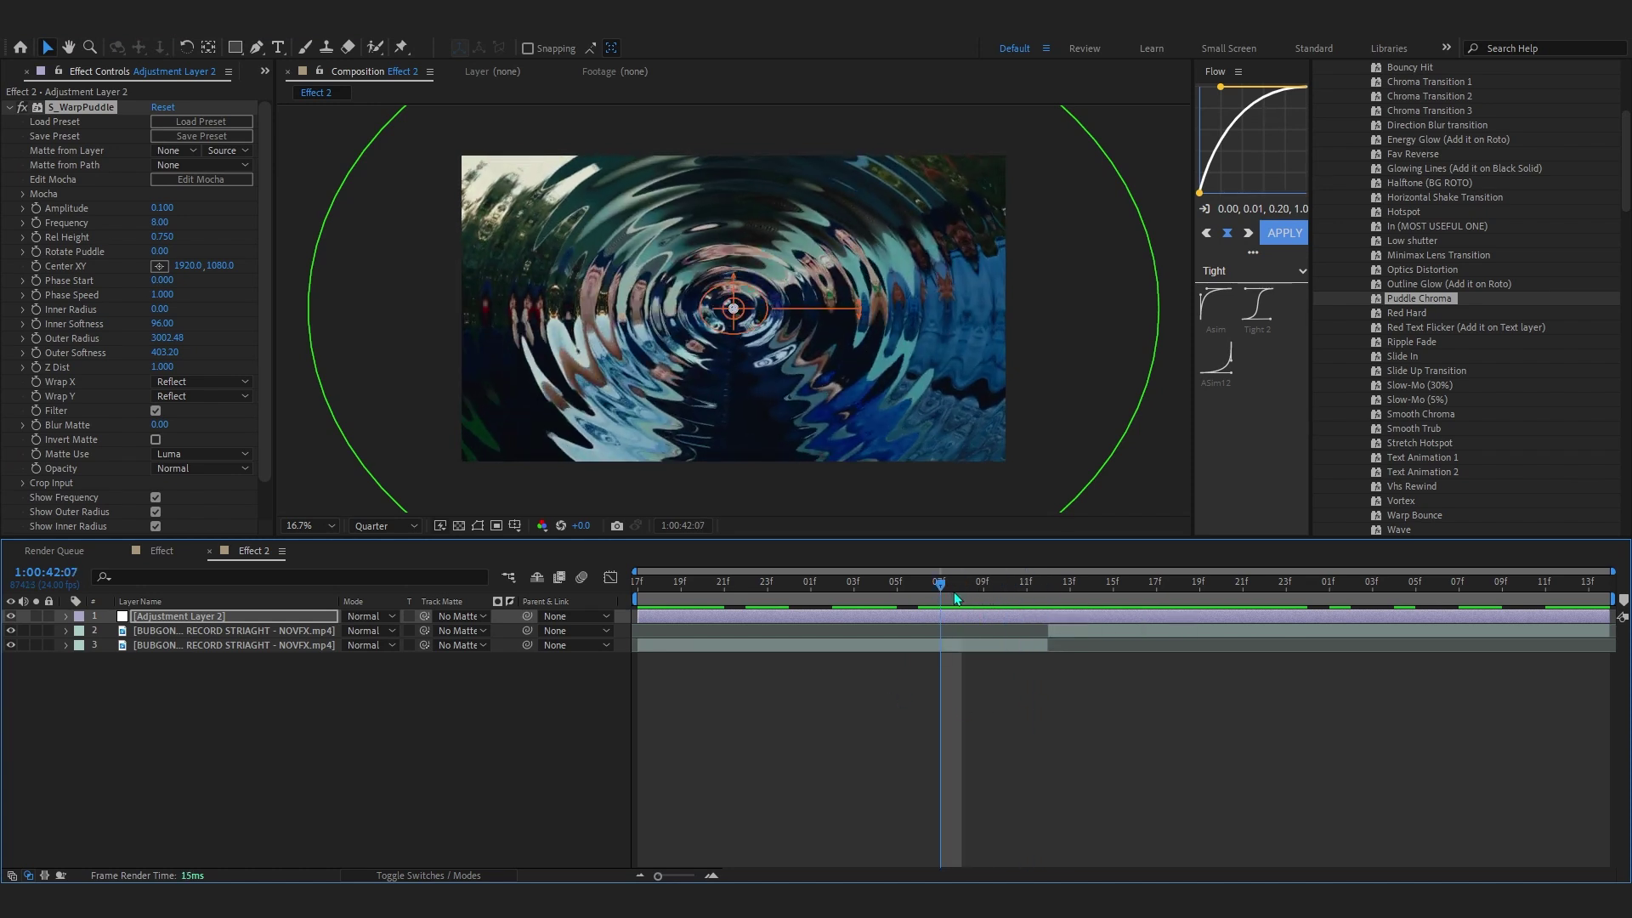
key(Page_Up)
click(162, 210)
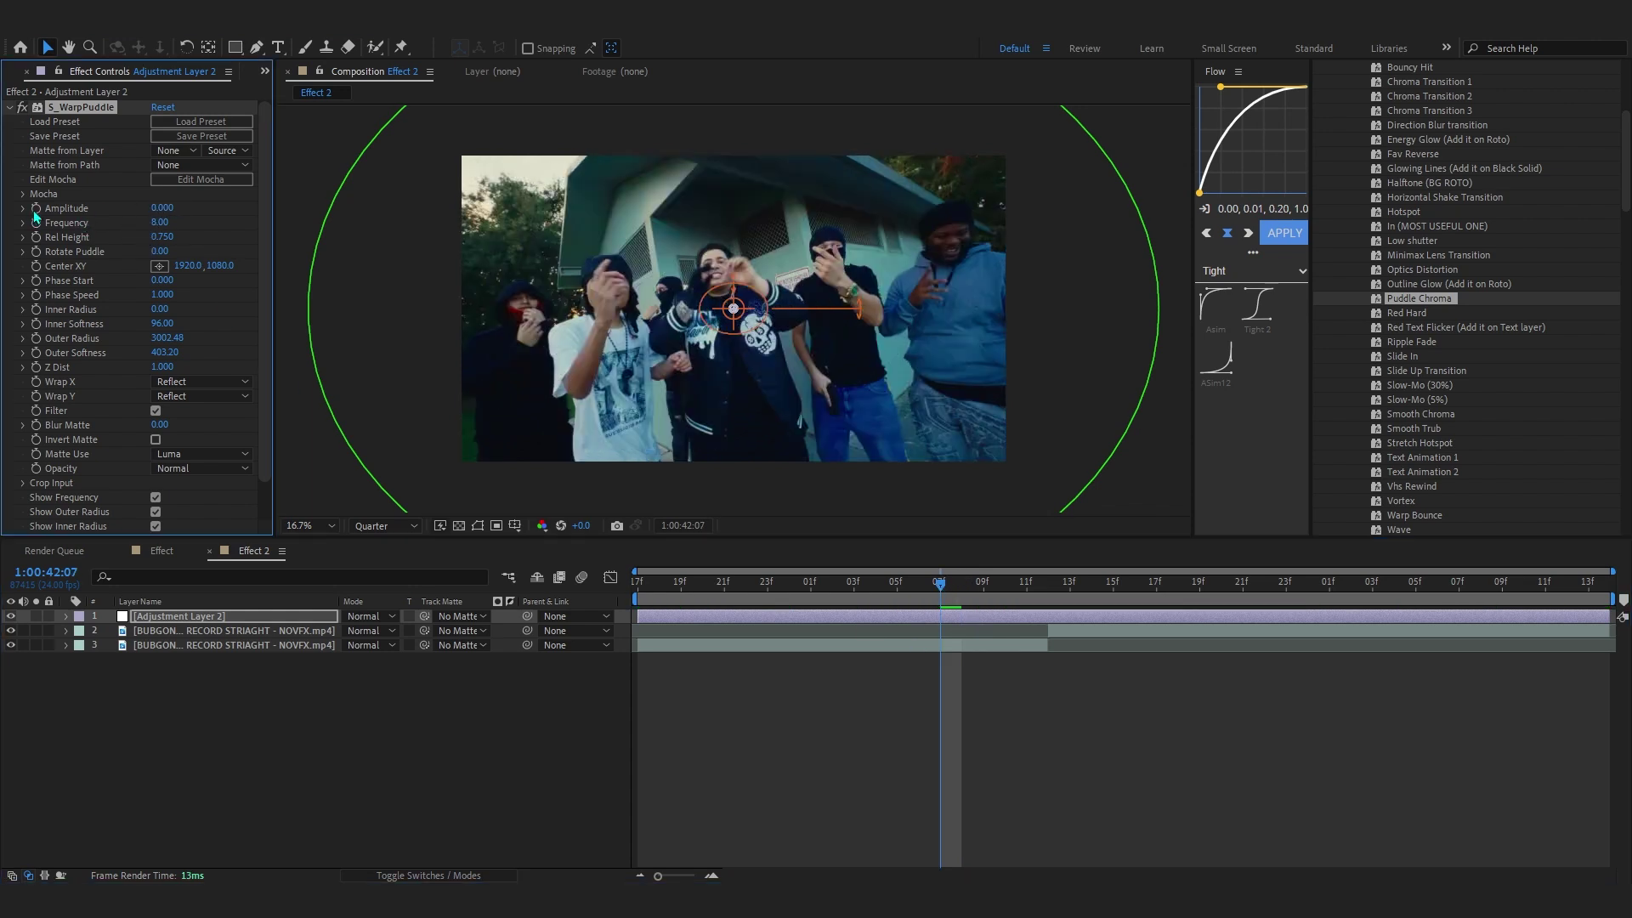
key(u)
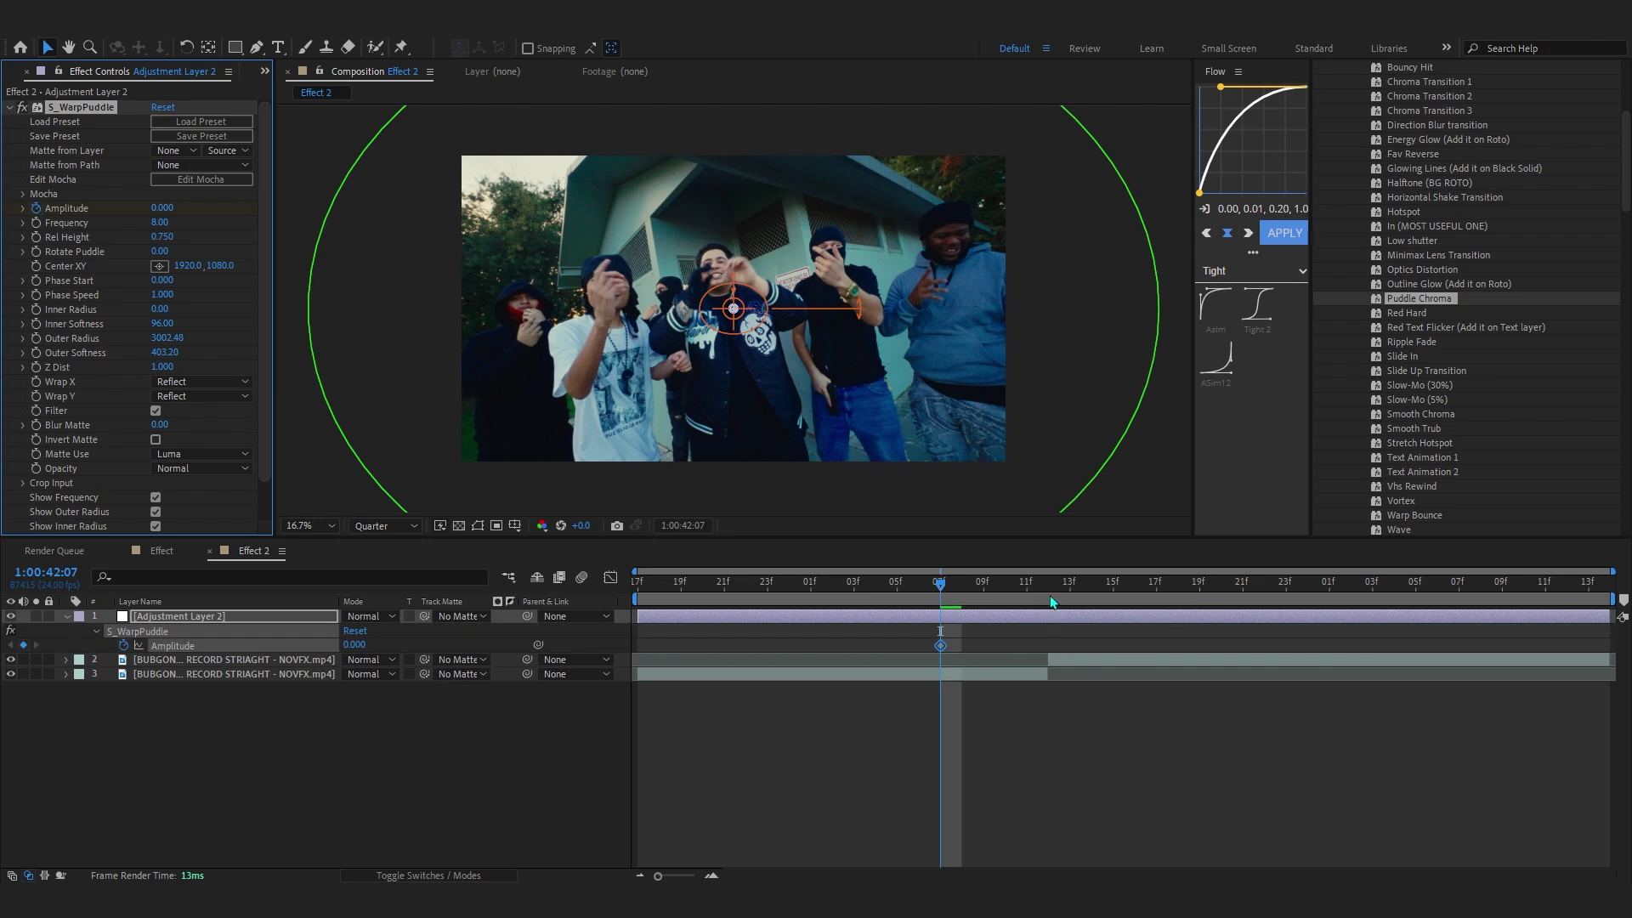
- Set the Amplitude to 0.1 at the cut, 1:00:42:12, to add a second keyframe
click(1048, 590)
click(1198, 706)
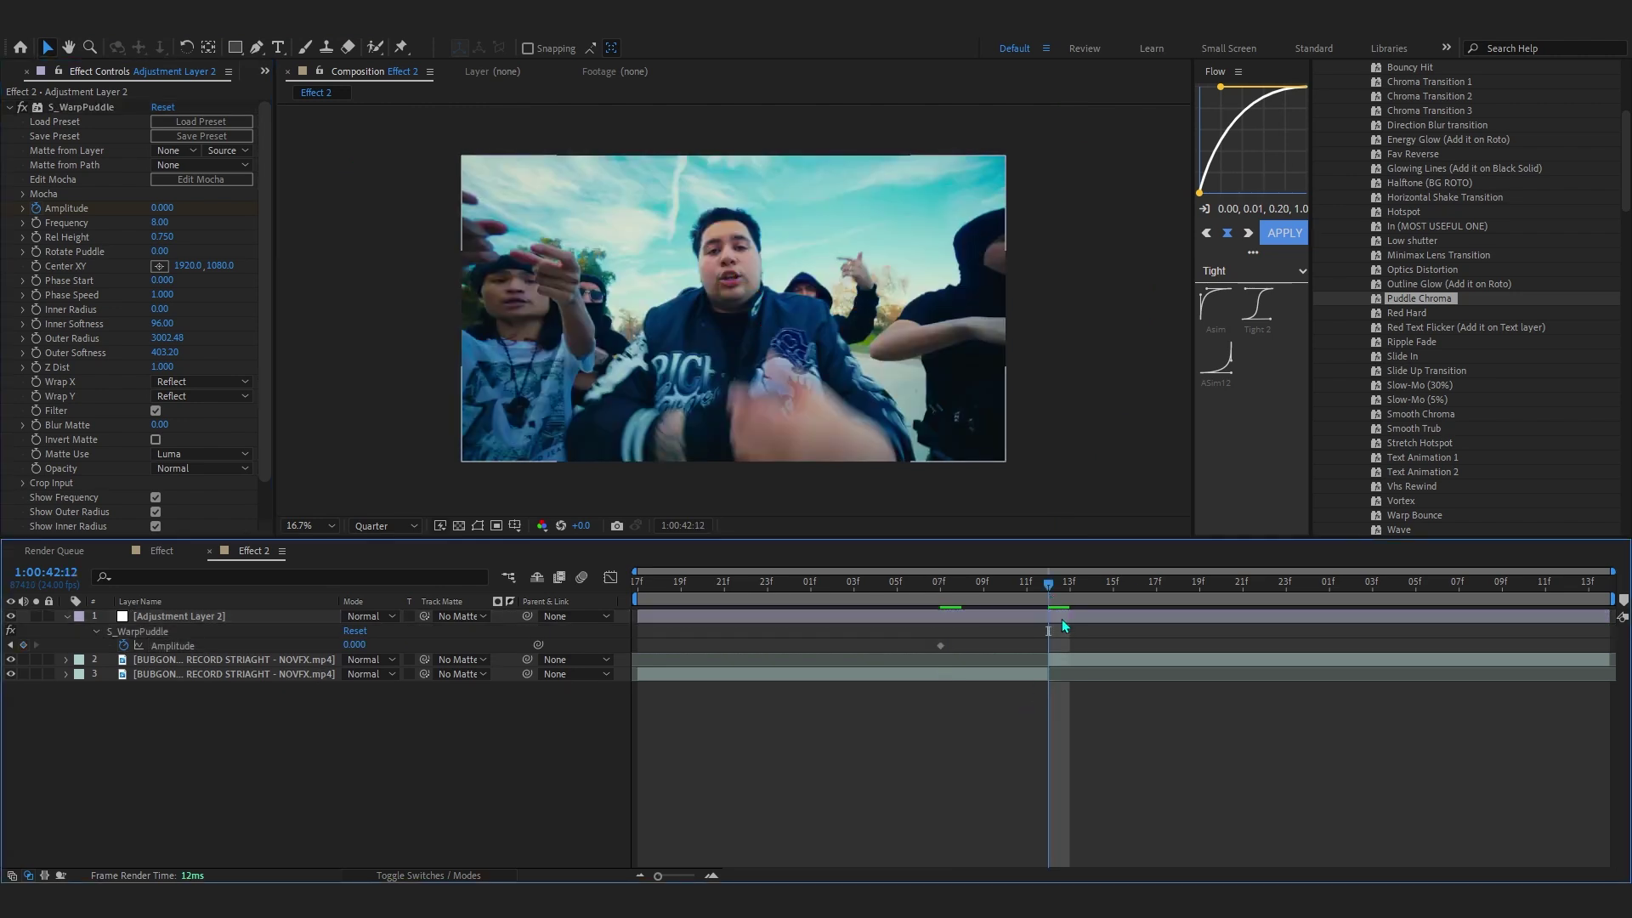
click(258, 642)
click(370, 651)
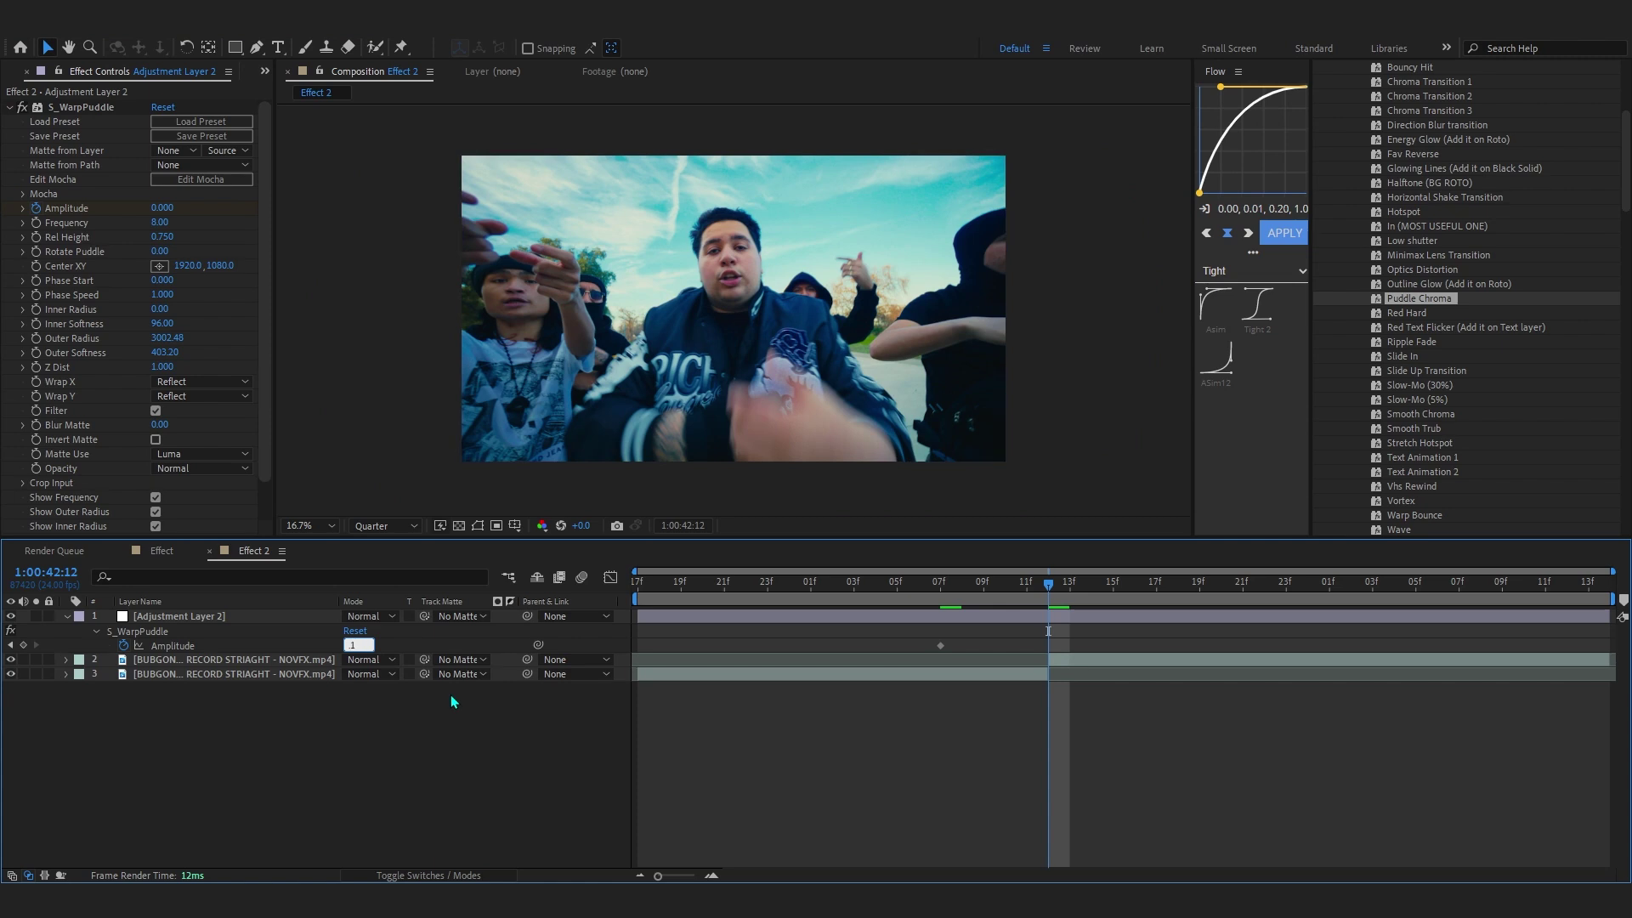
key(Return)
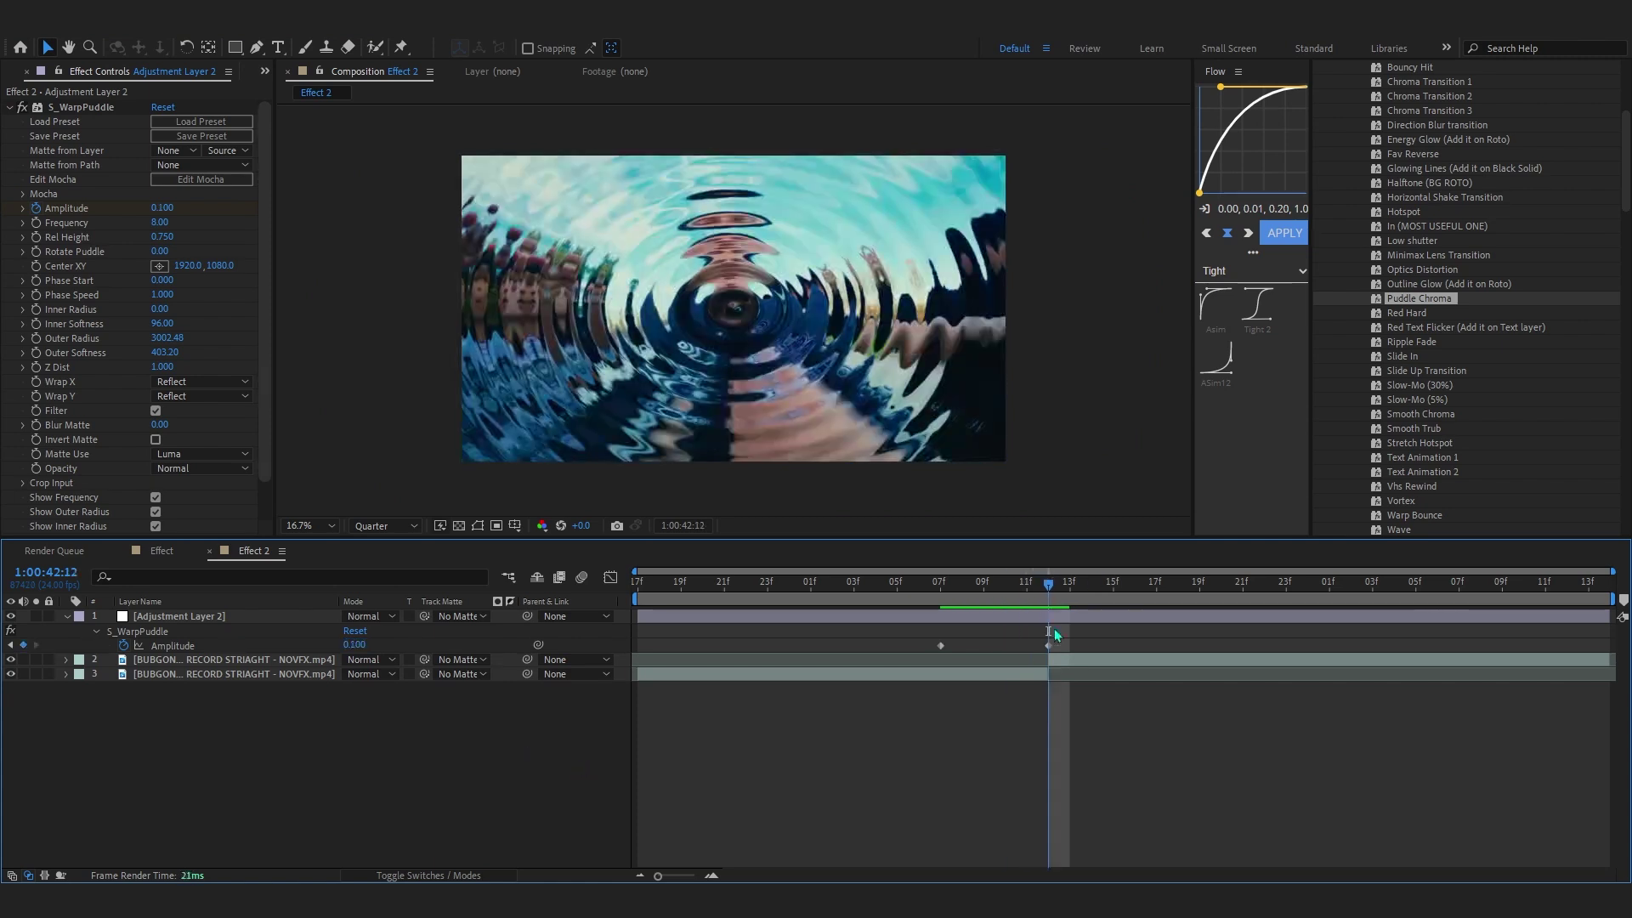
- Add an Amplitude keyframe of 0 at 1:00:43:07 and move it one frame later
drag(1061, 592, 1460, 643)
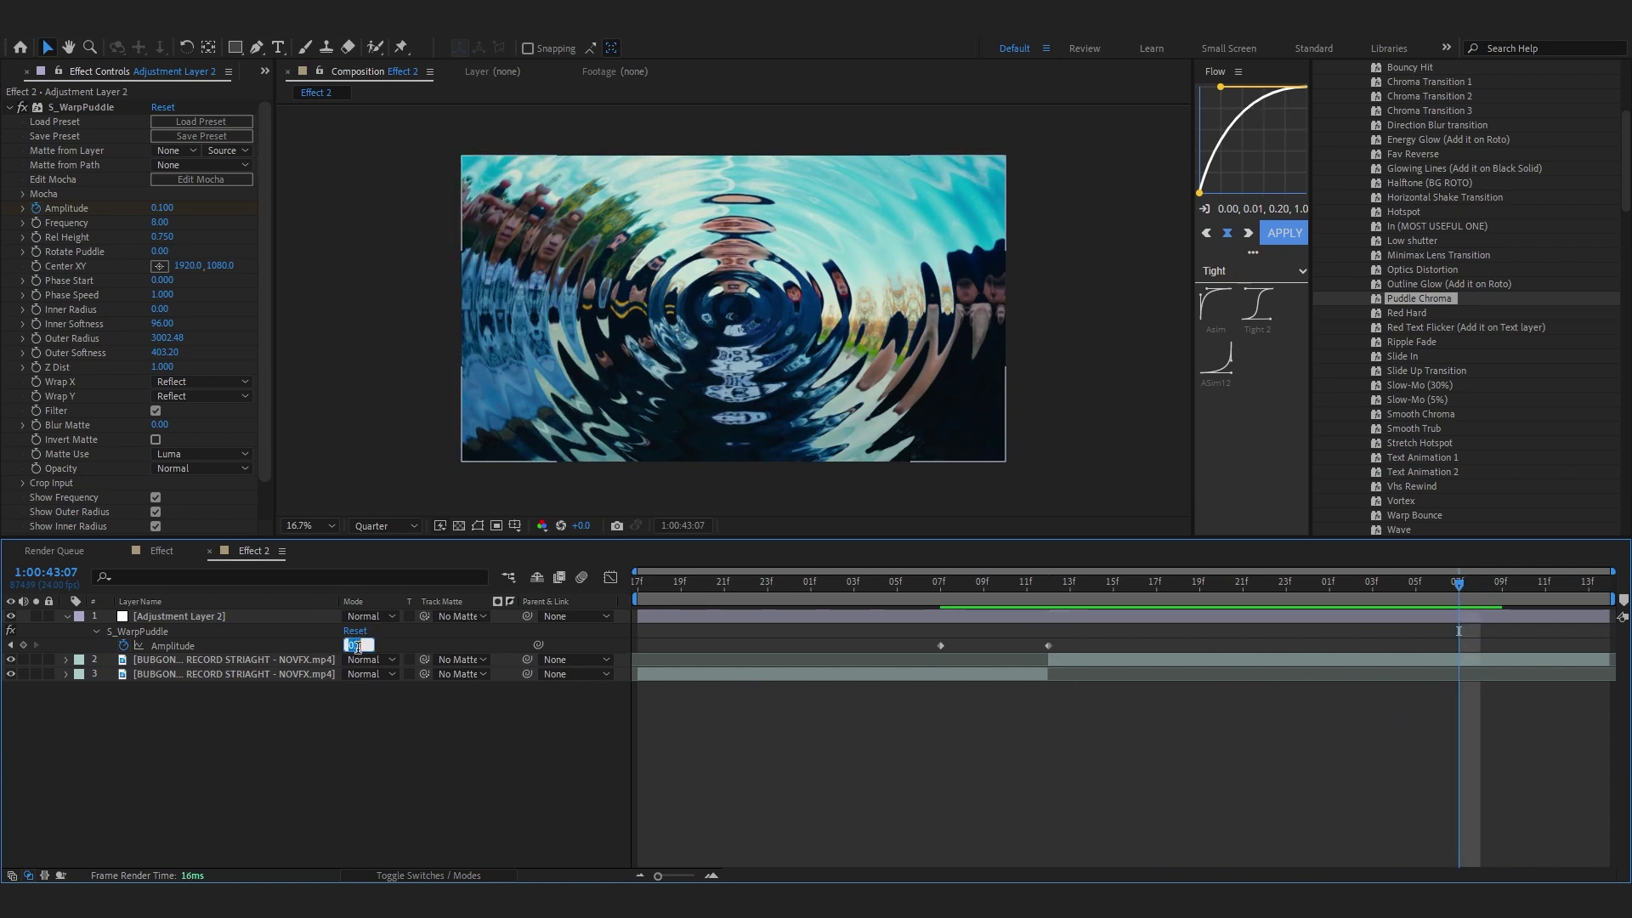
text(0)
key(Return)
drag(1458, 645, 1477, 647)
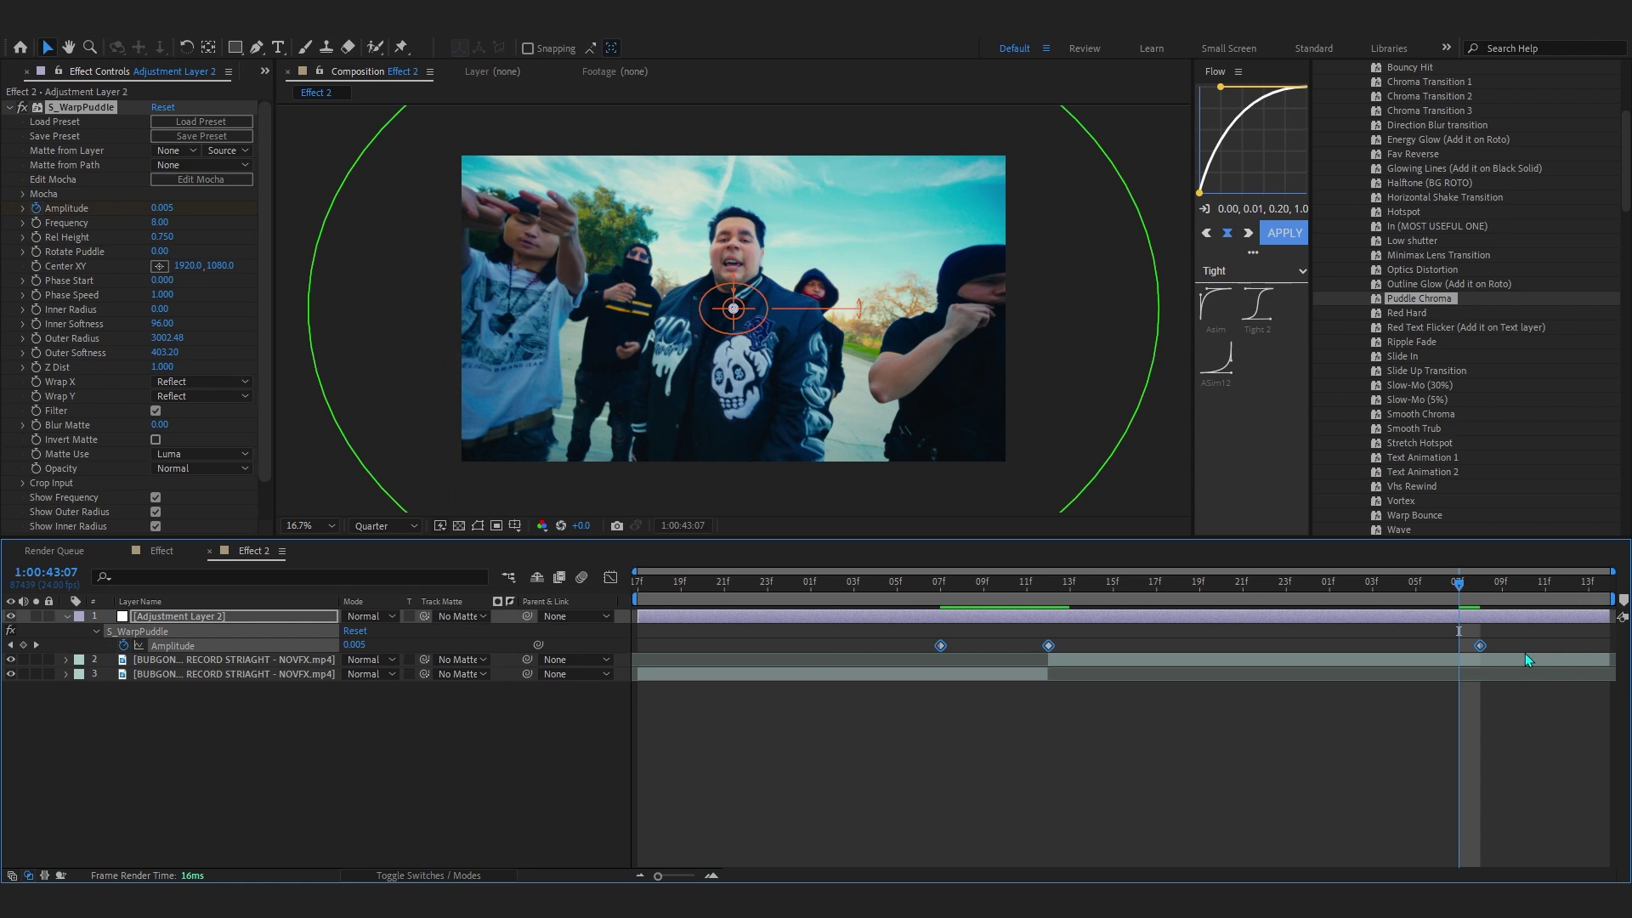
- Apply Easy Ease to all three Amplitude keyframes and preview the transition
key(F9)
click(930, 604)
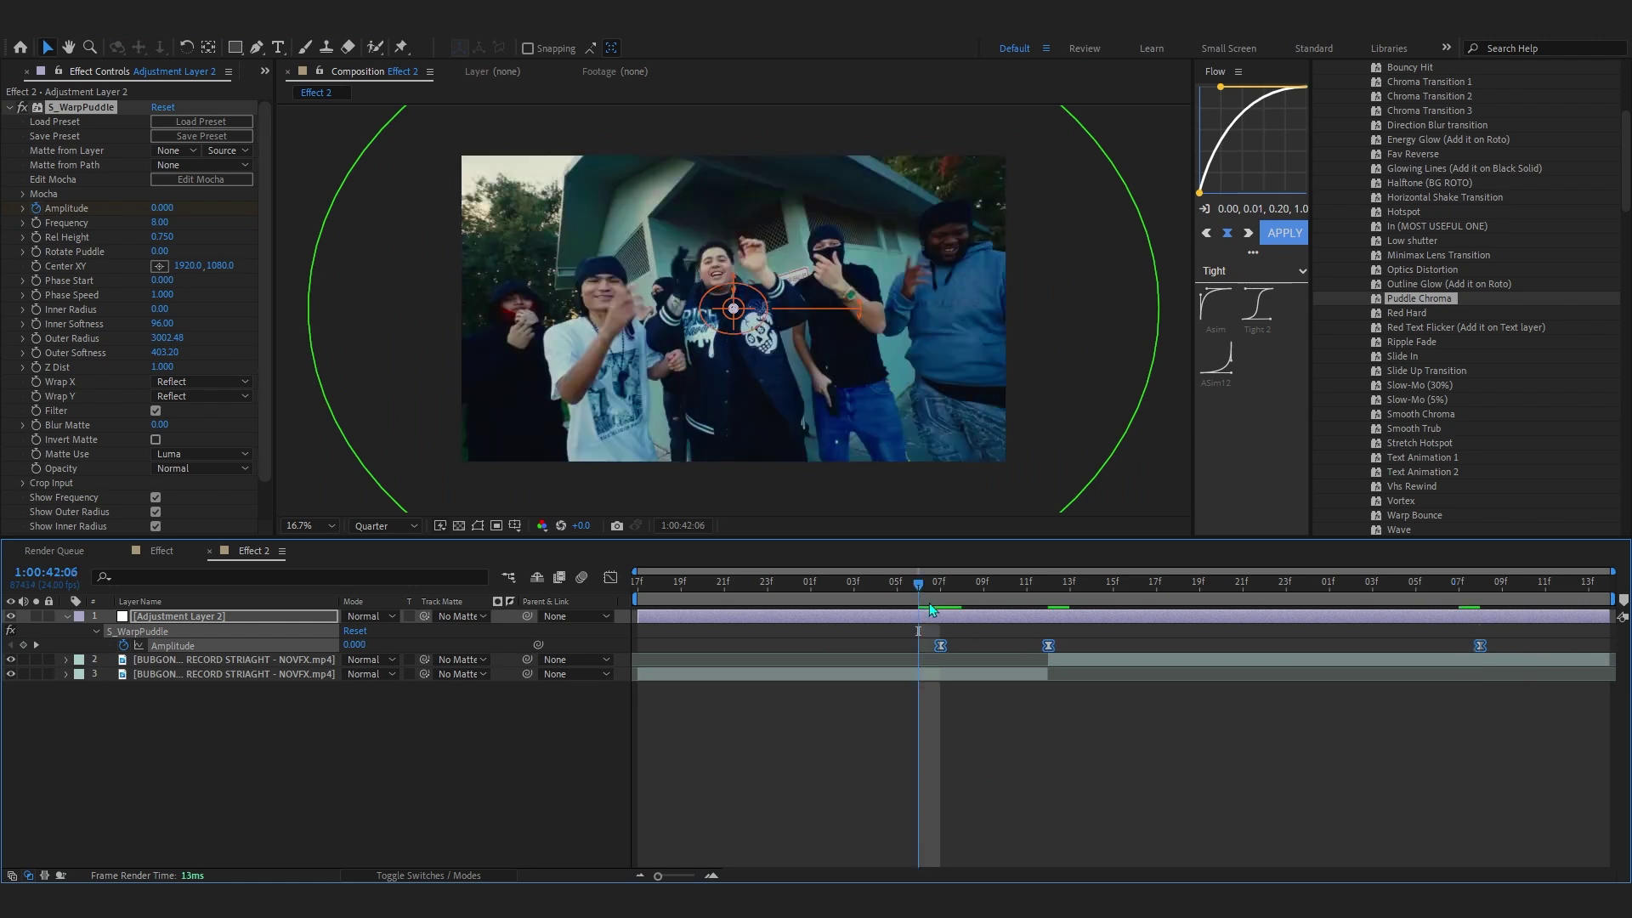
key(space)
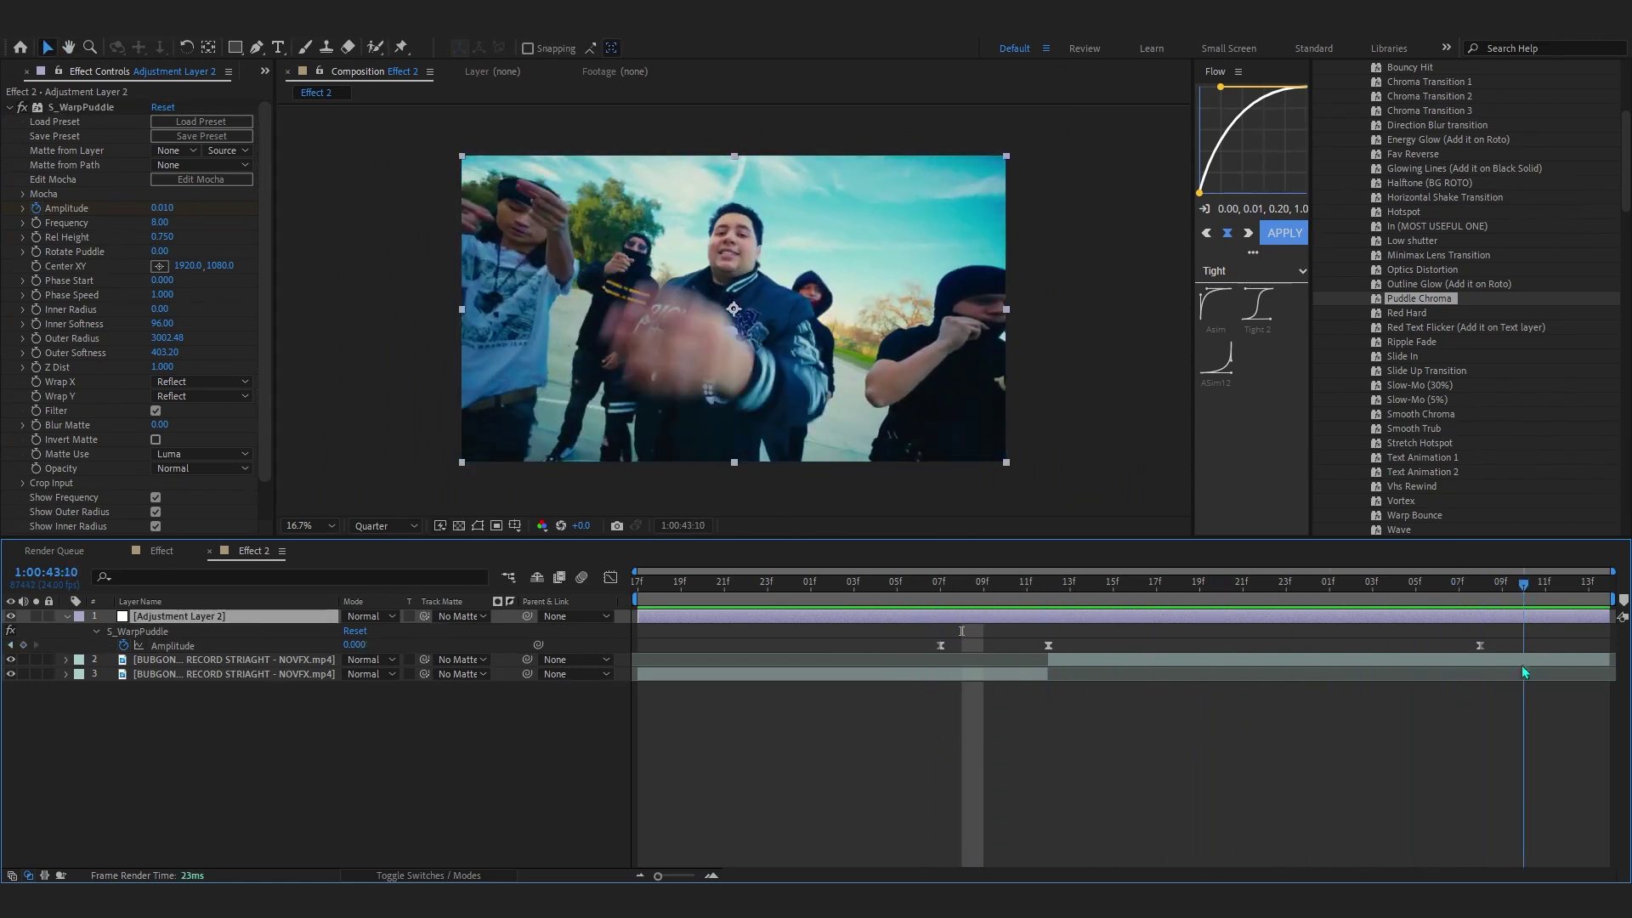
key(space)
key(Page_Down)
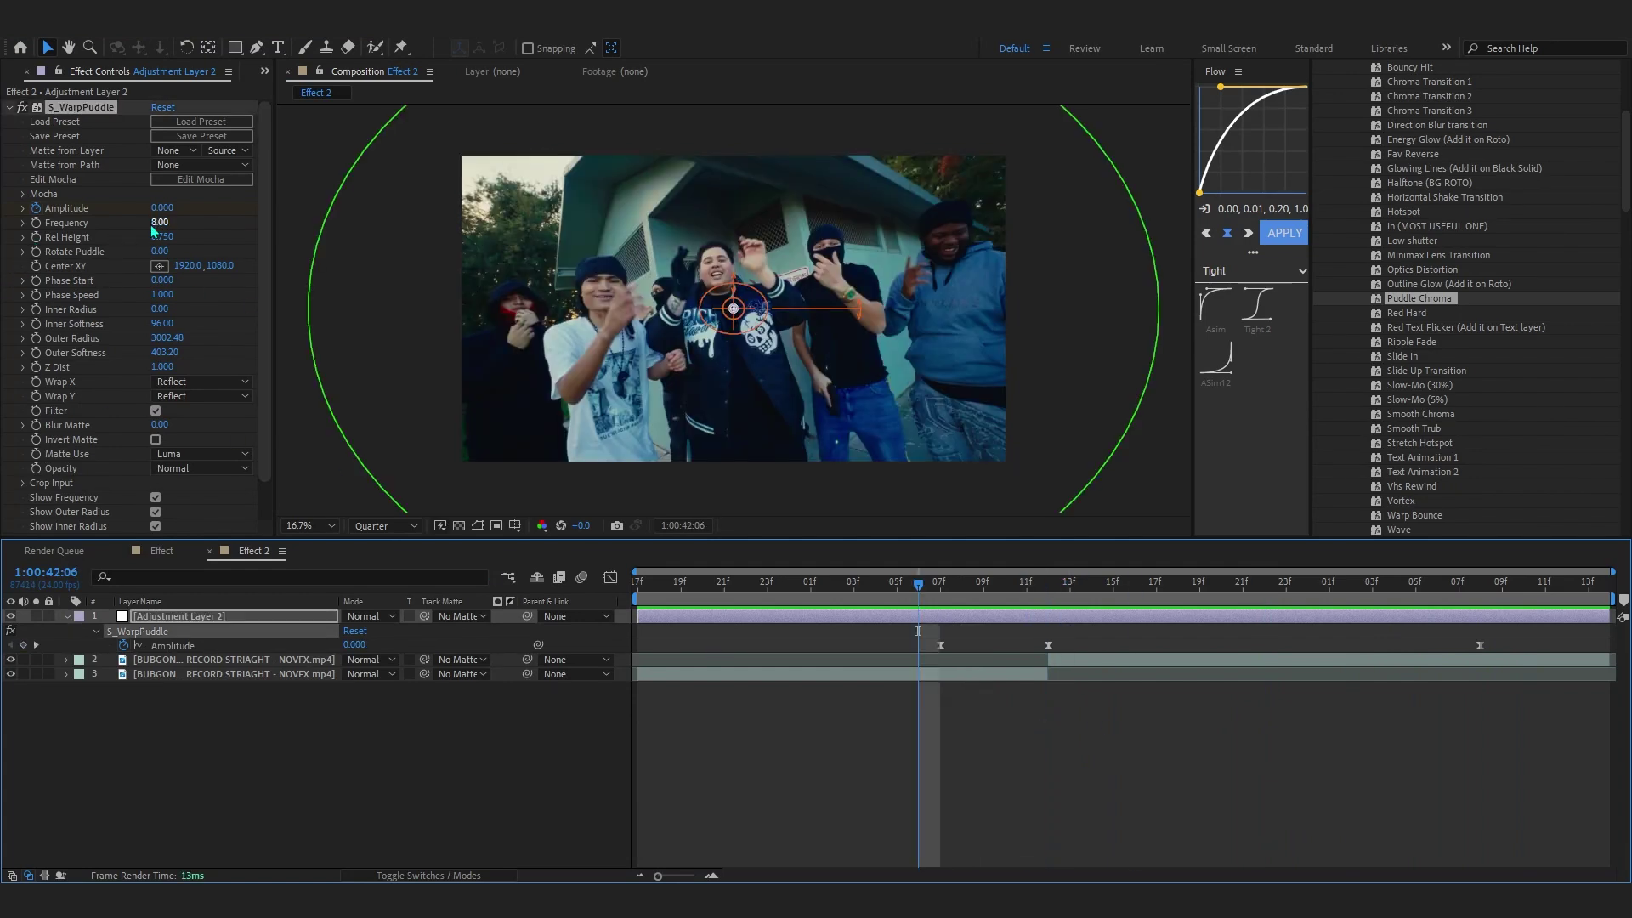
- Set the S_WarpPuddle Frequency to 5, preview the ripple, and add a Frequency keyframe at 1:00:42:07
click(157, 224)
text(5)
key(Return)
key(space)
key(space)
key(Page_Down)
key(Page_Down)
click(35, 222)
- Reveal the adjustment layer's changed properties and move the Frequency keyframe two frames earlier, to 1:00:42:05
key(j)
key(u)
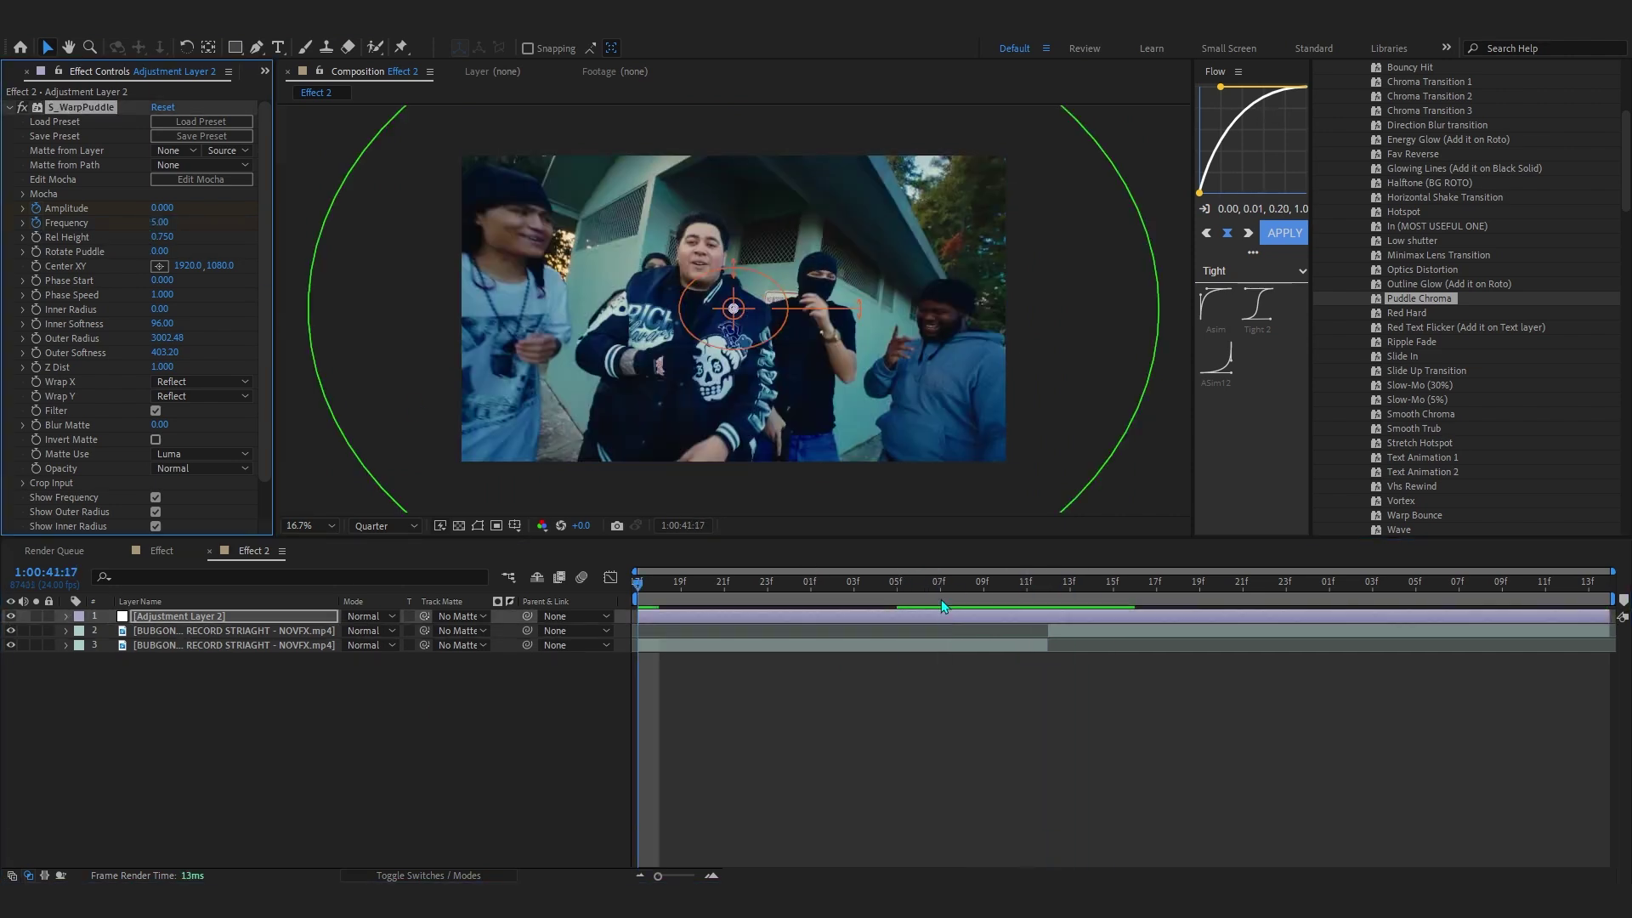
key(u)
click(940, 597)
click(493, 670)
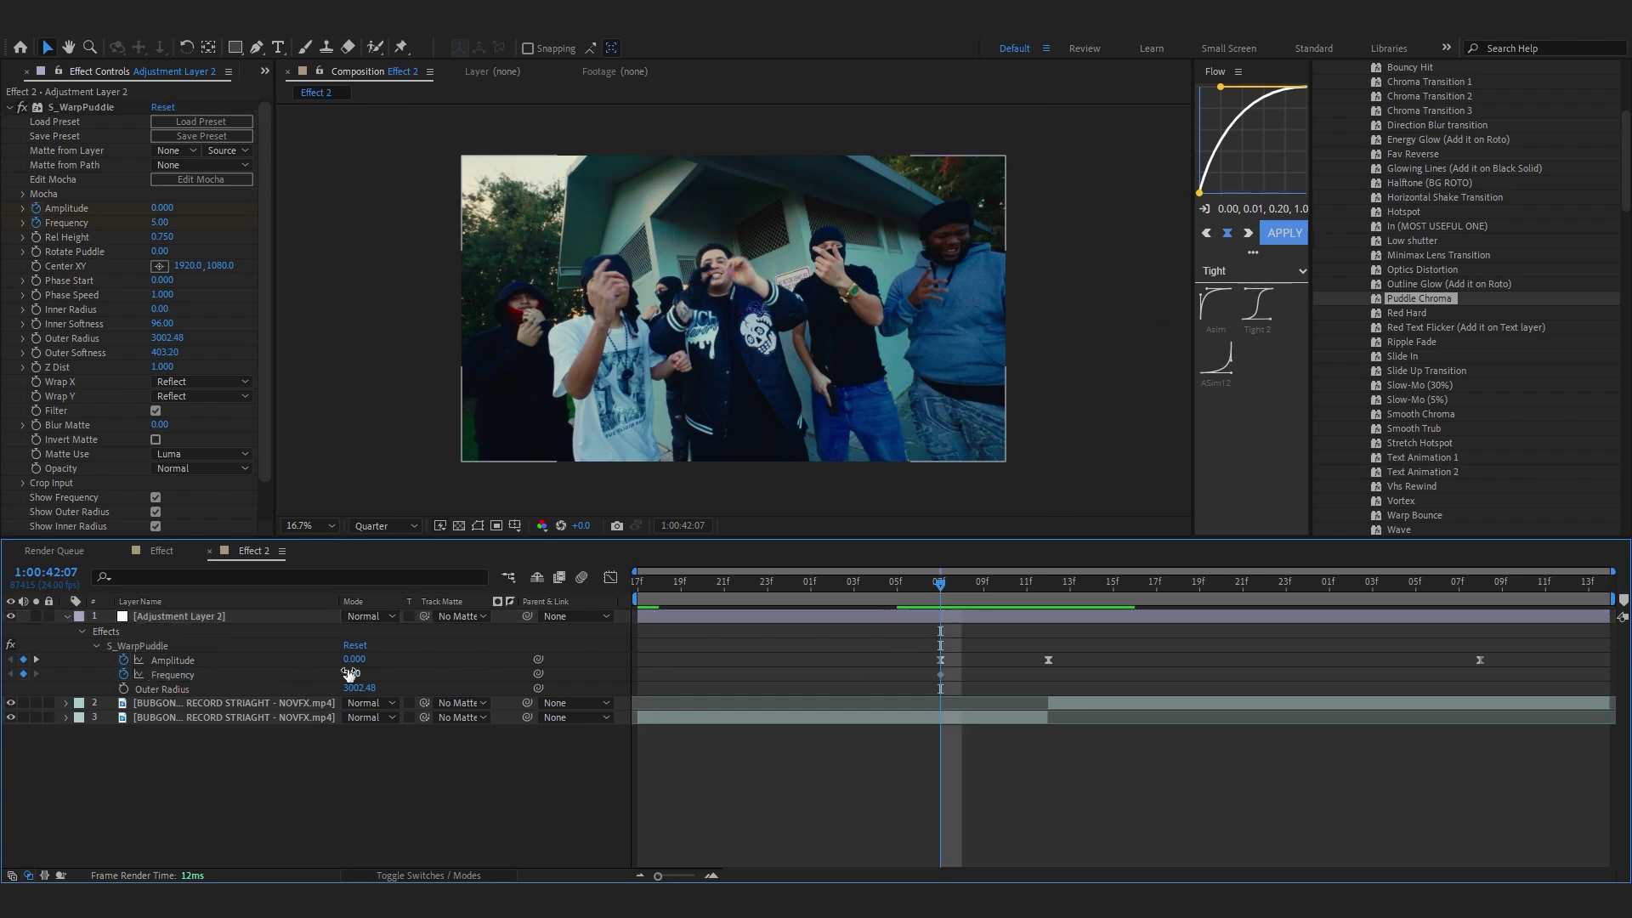
drag(940, 676, 909, 677)
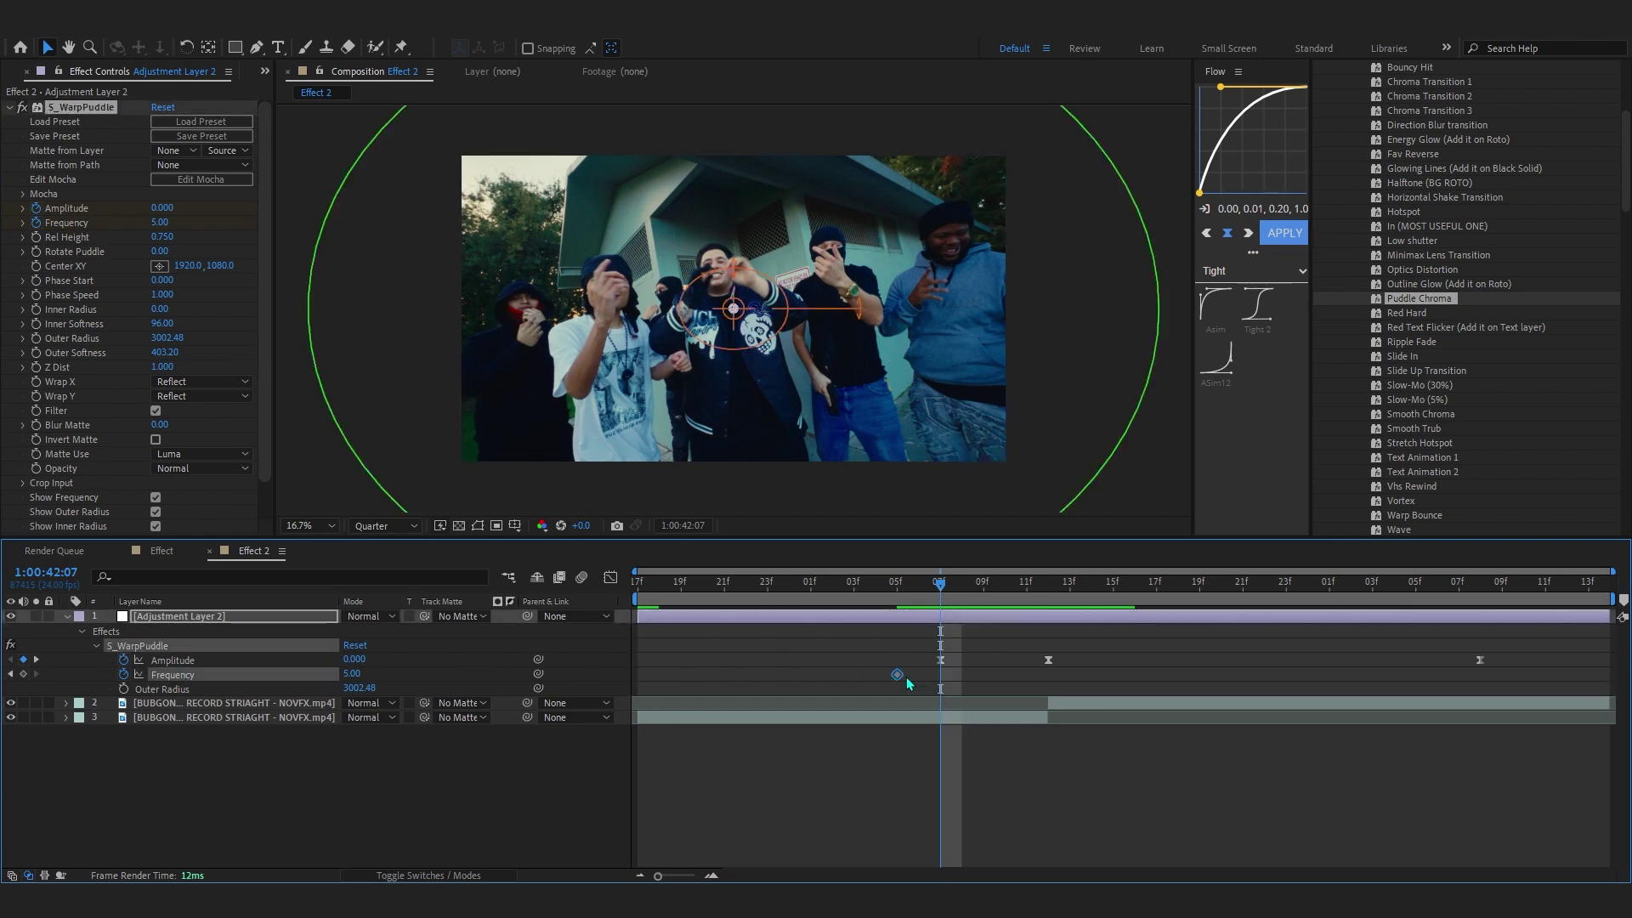
drag(888, 594, 940, 598)
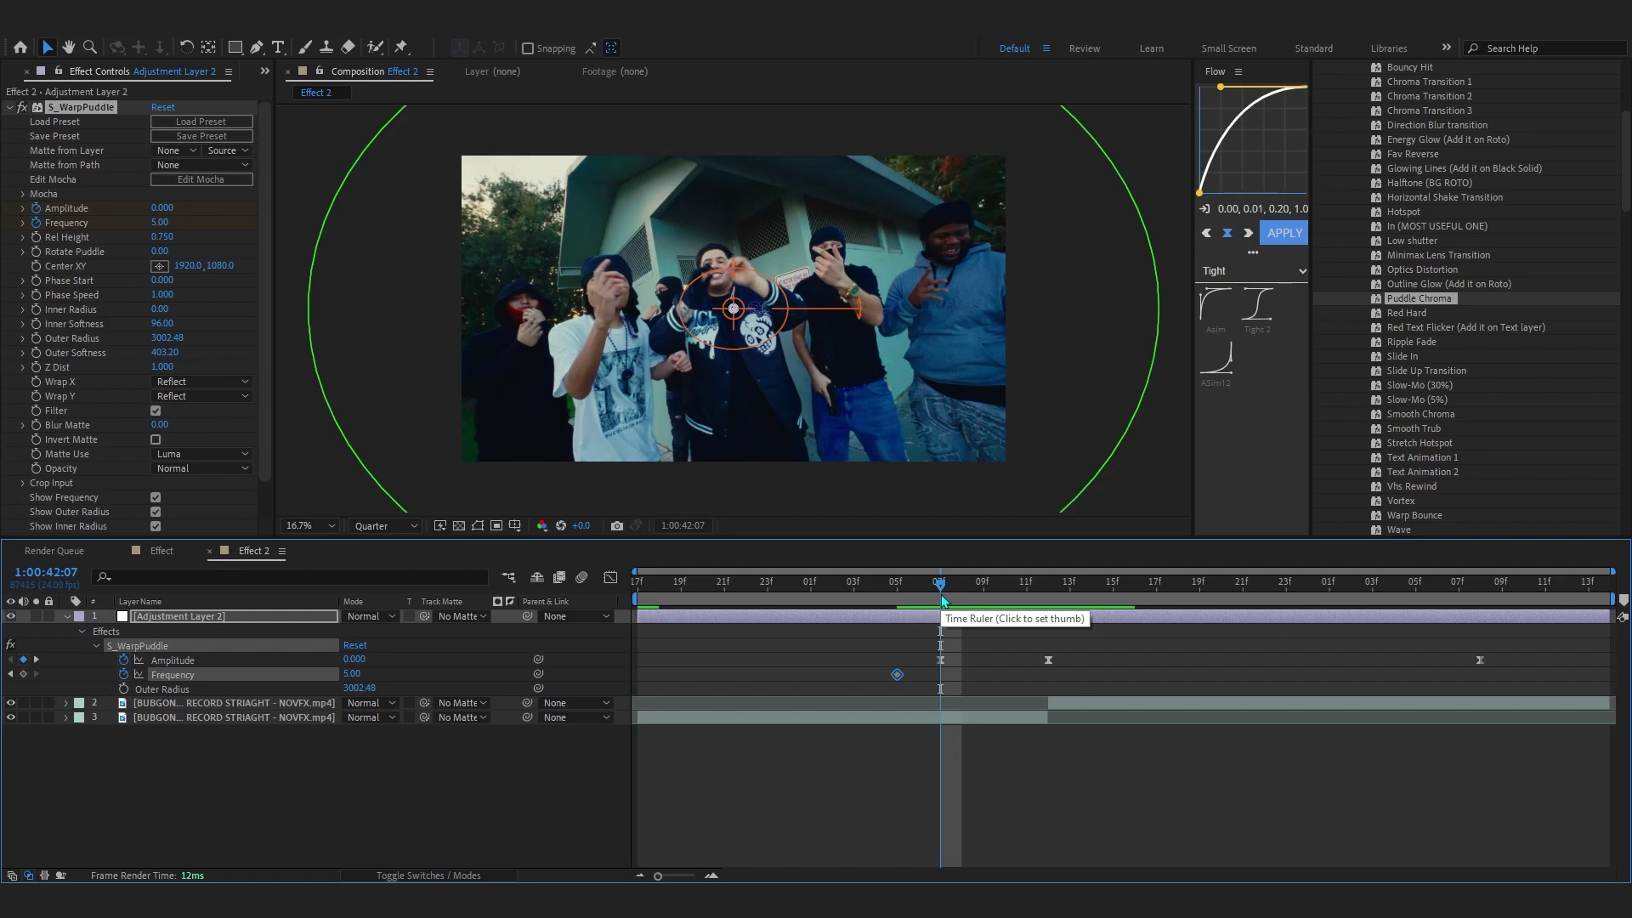
- Lower the Frequency to a fraction below 1 at 1:00:43:07 as a second keyframe and preview the transition
drag(941, 600, 1465, 675)
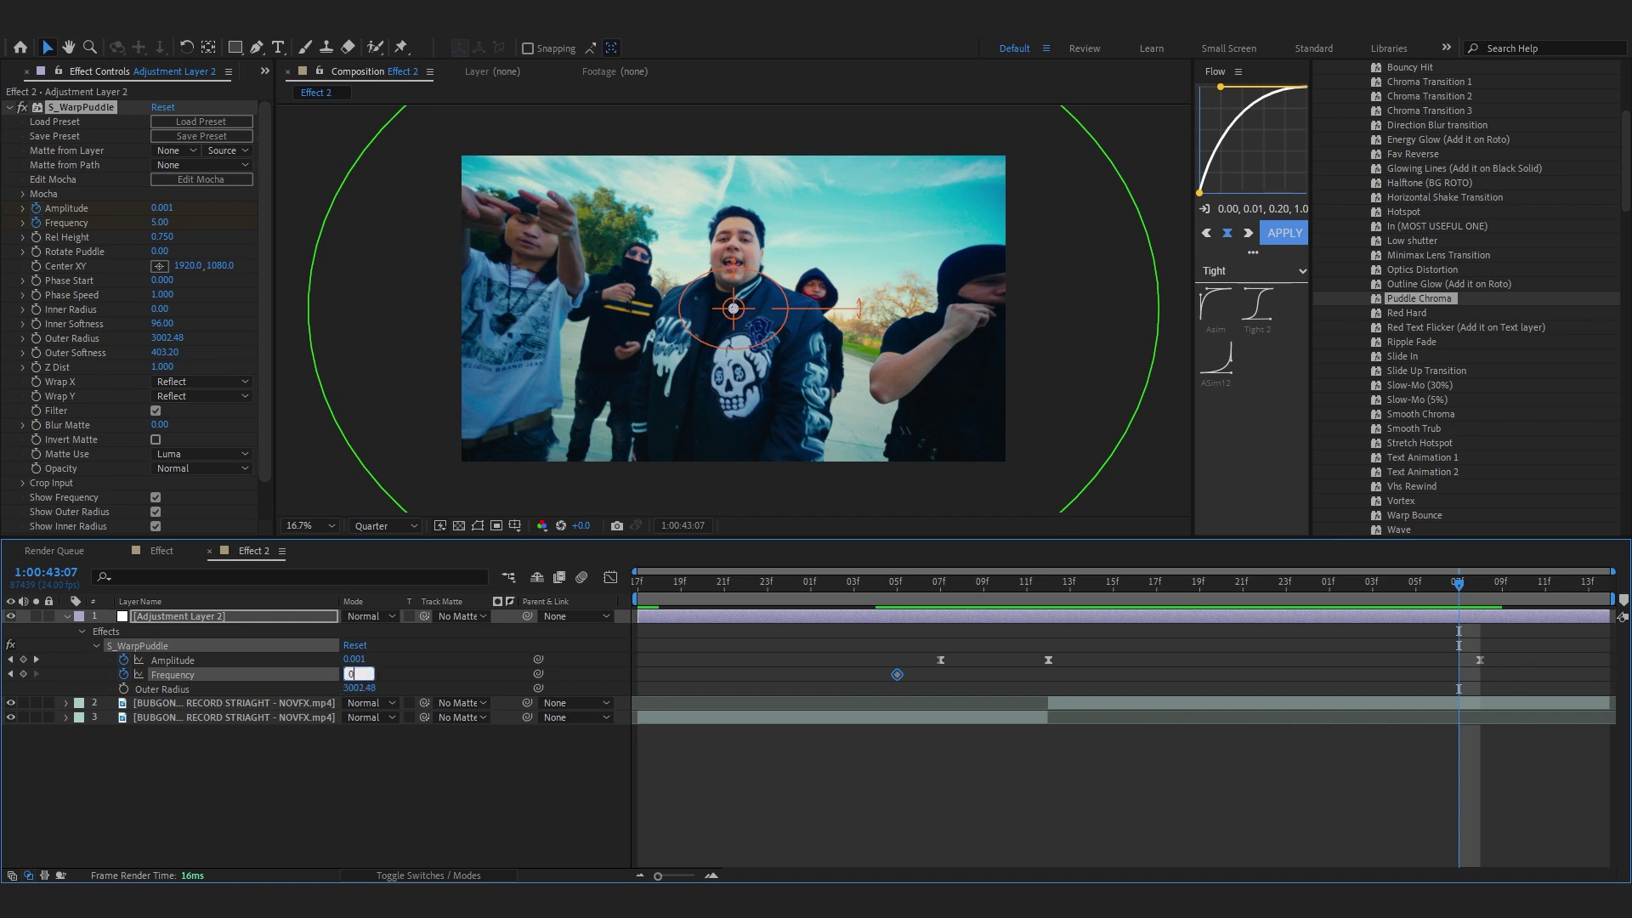
text(.)
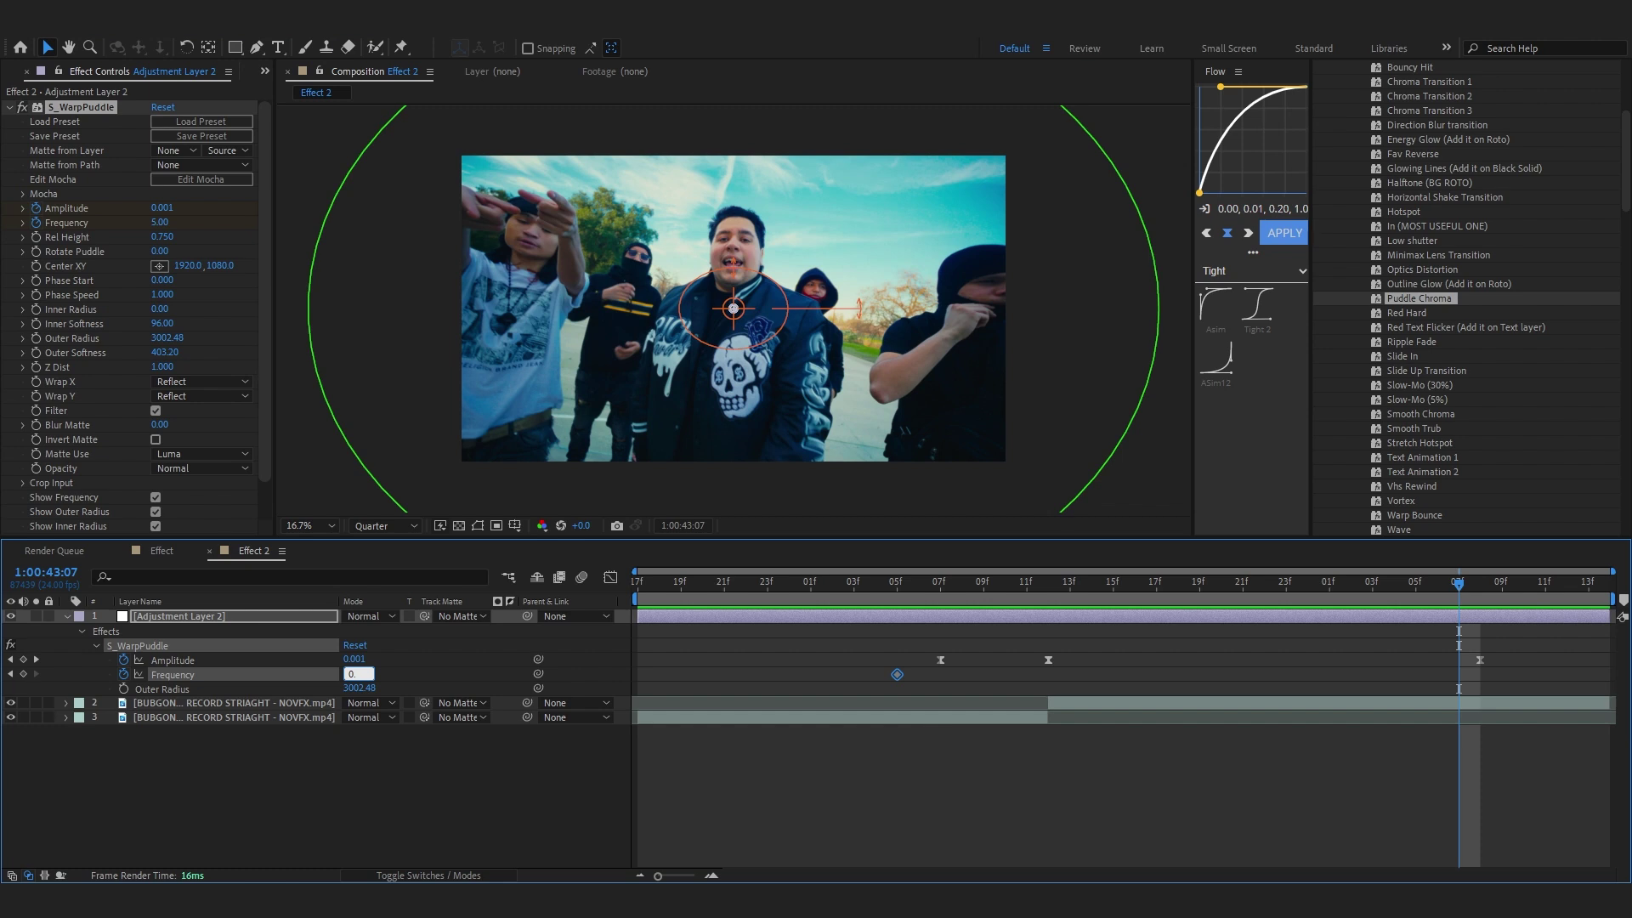
click(426, 798)
click(883, 616)
click(871, 588)
key(space)
drag(874, 586, 1032, 649)
key(space)
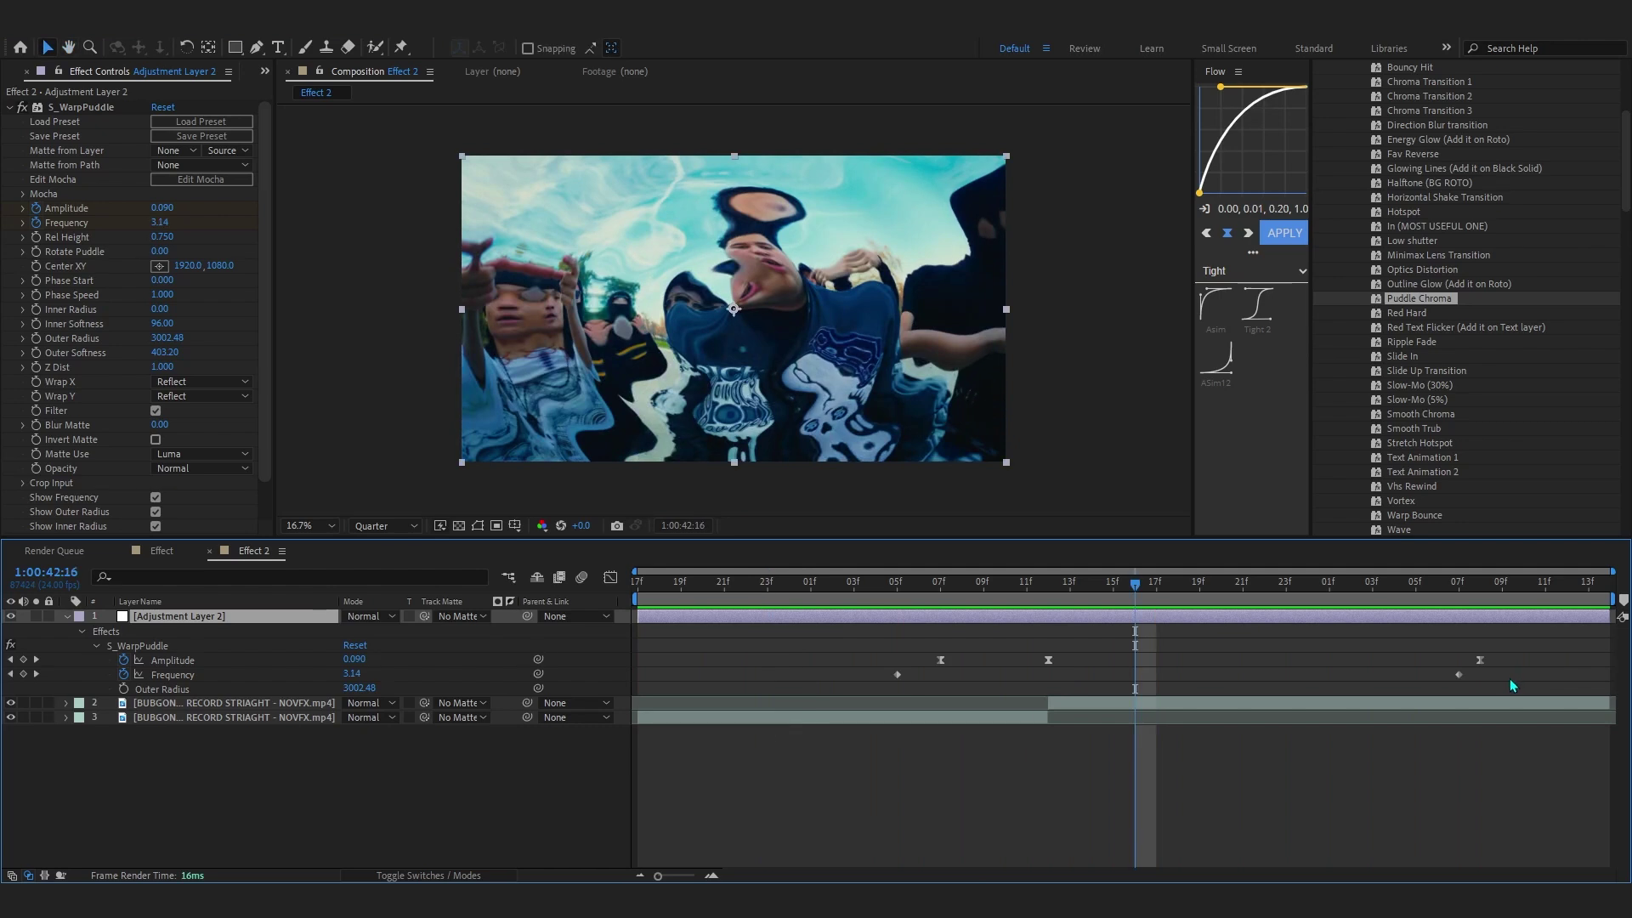
- Apply Easy Ease to both Frequency keyframes
drag(1542, 677, 823, 695)
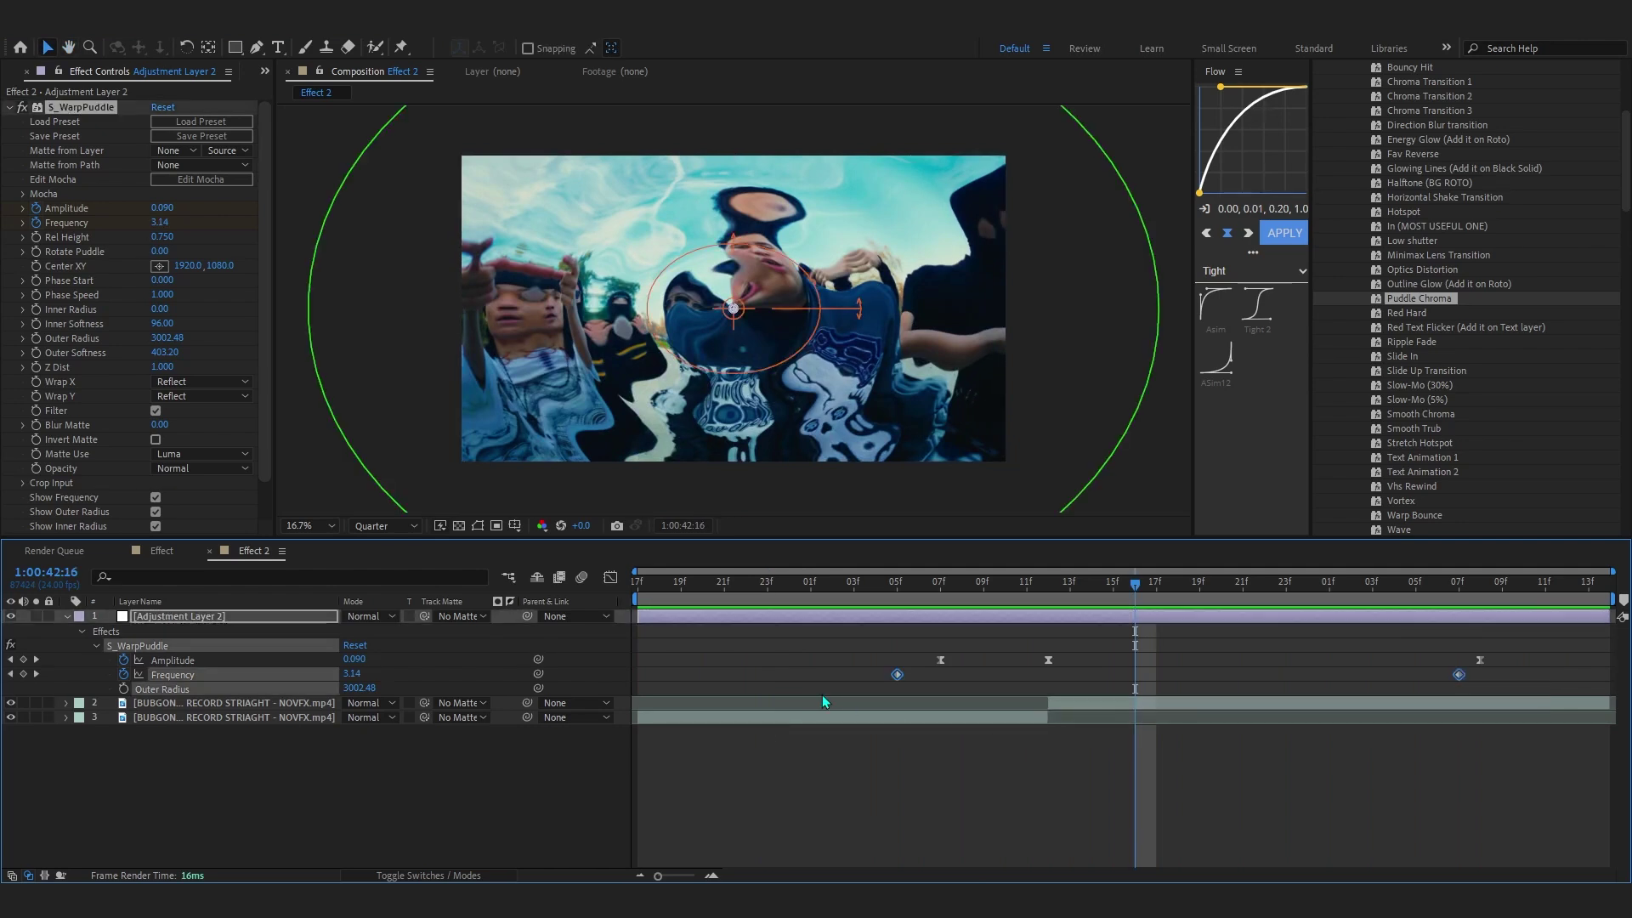
key(F9)
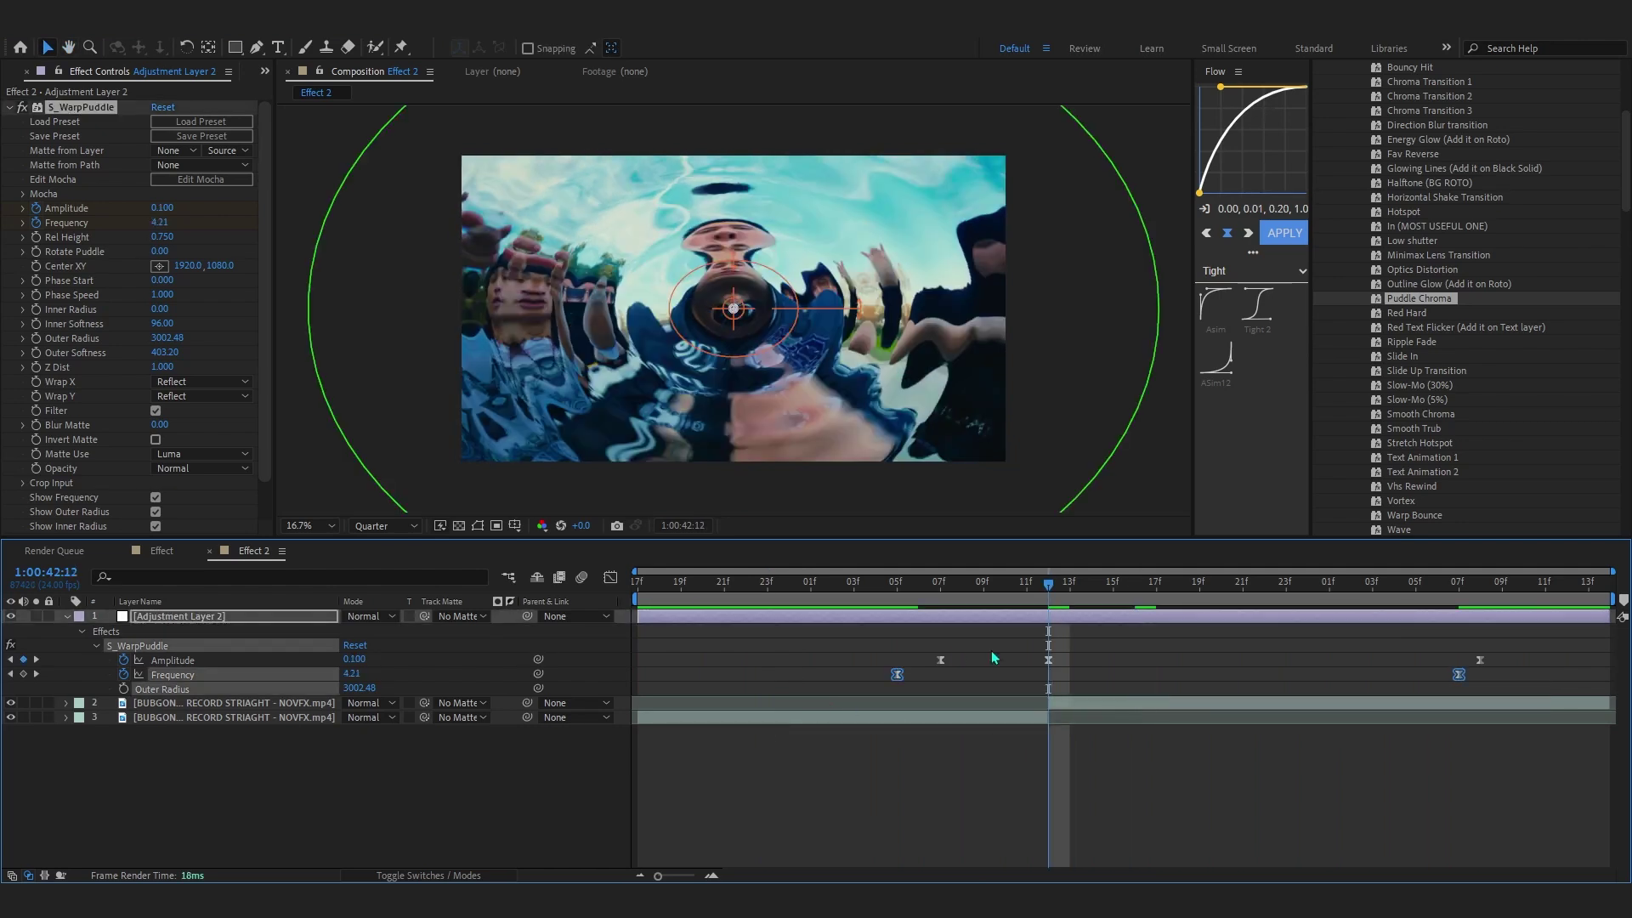
- Extend both ease handles of the Frequency speed graph inward so the change is fastest around the cut at 1:00:42:12
click(610, 578)
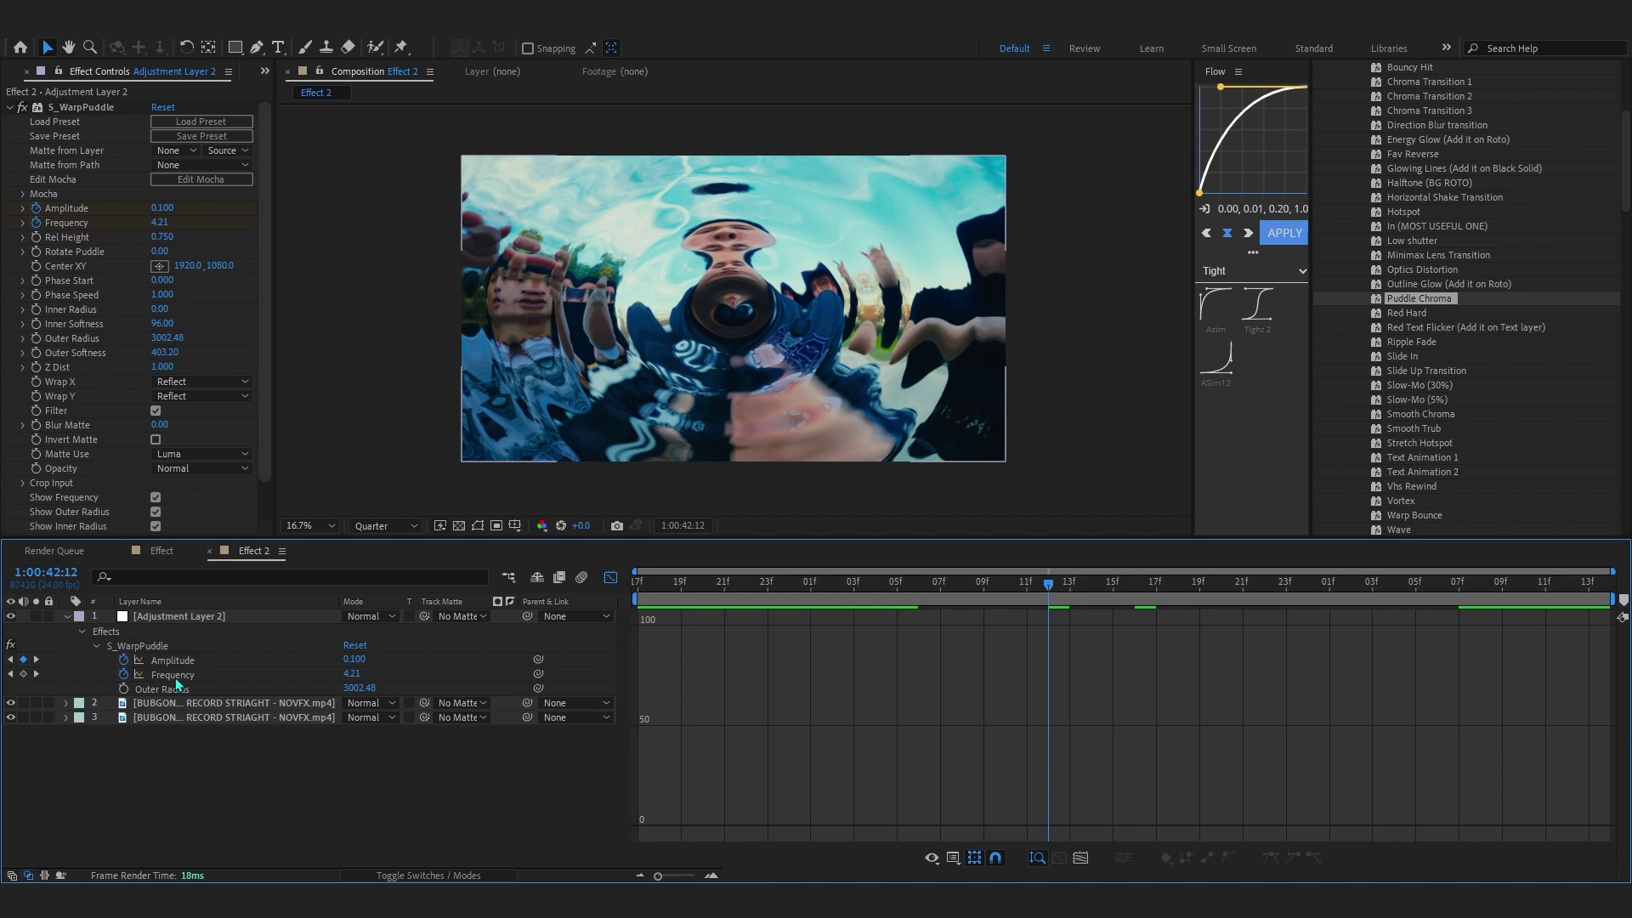
click(953, 859)
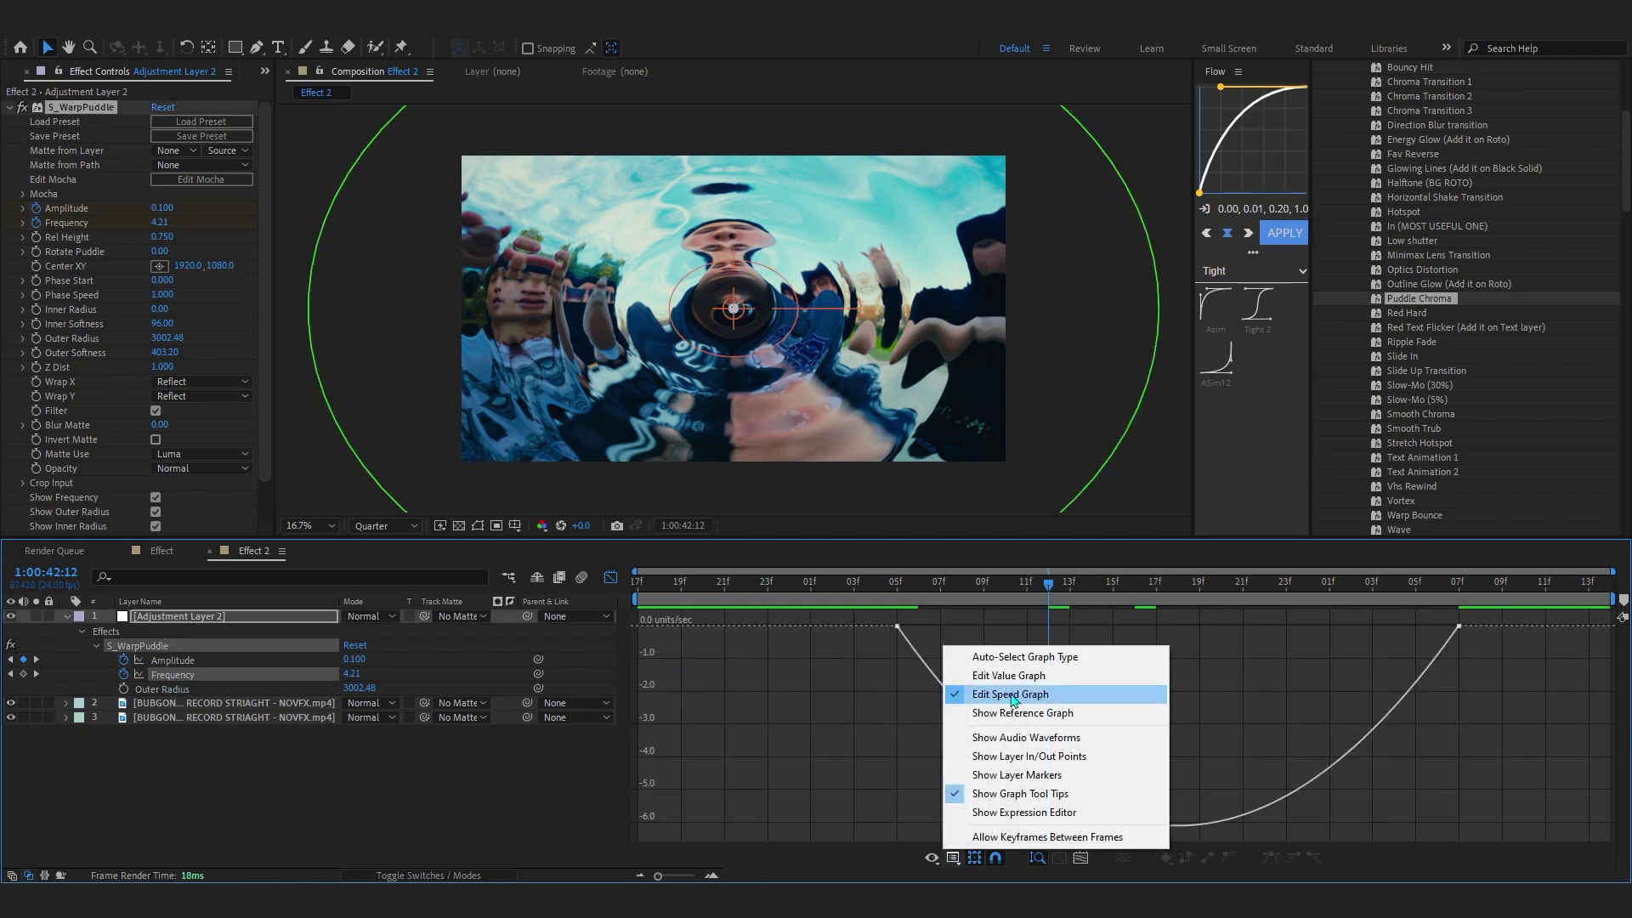
click(873, 639)
drag(875, 617, 961, 675)
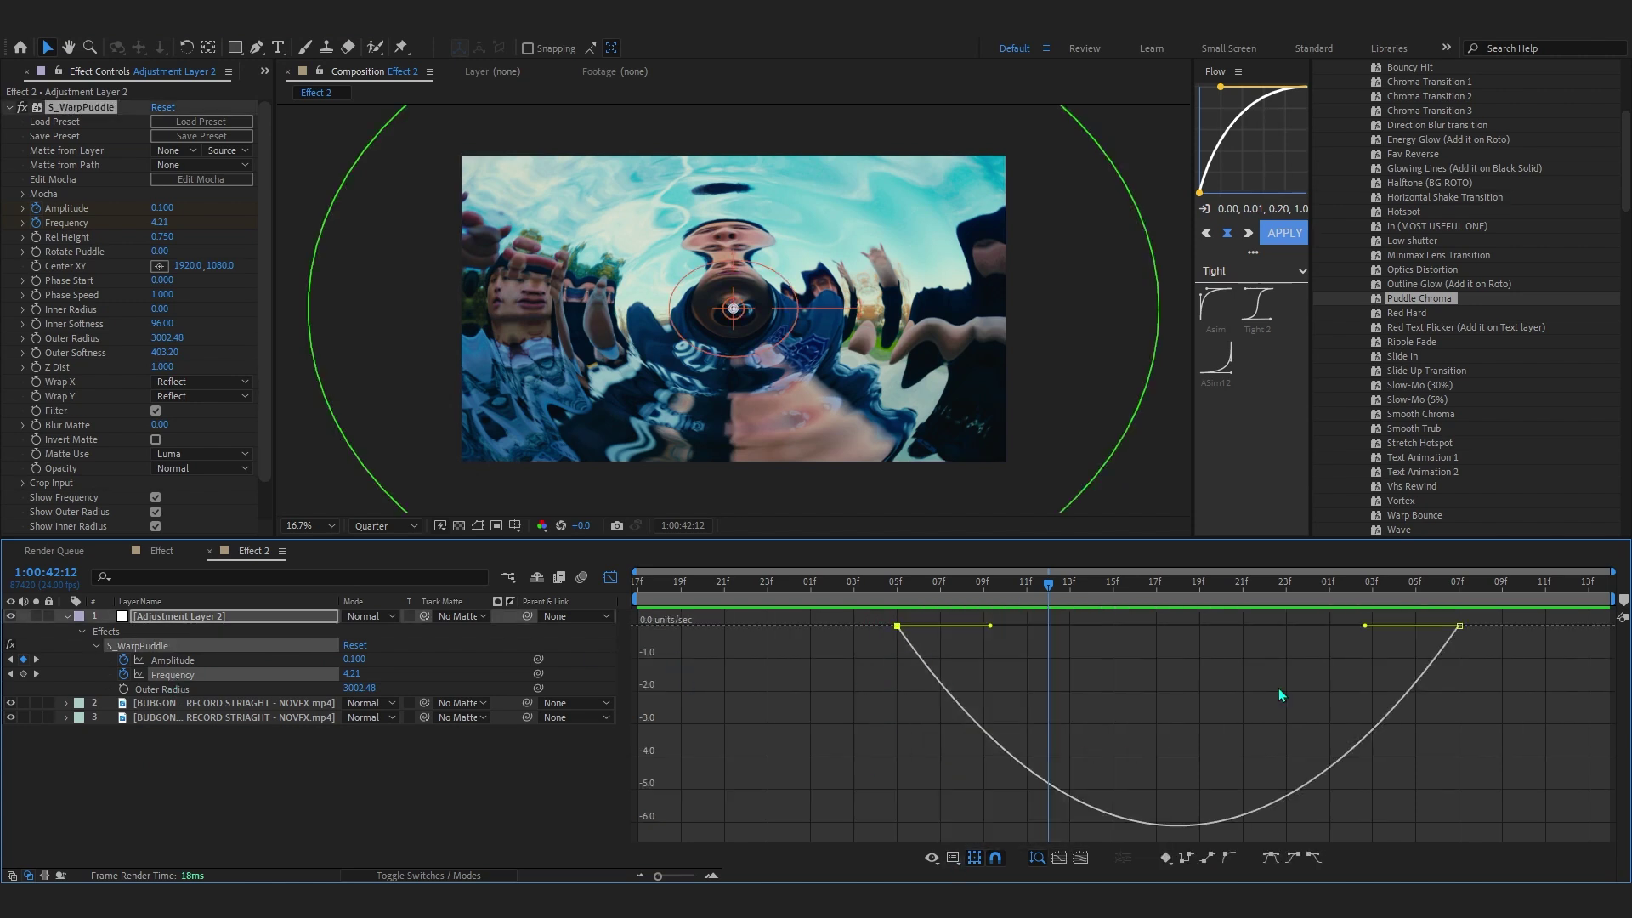
drag(1374, 631, 1211, 627)
drag(990, 627, 858, 692)
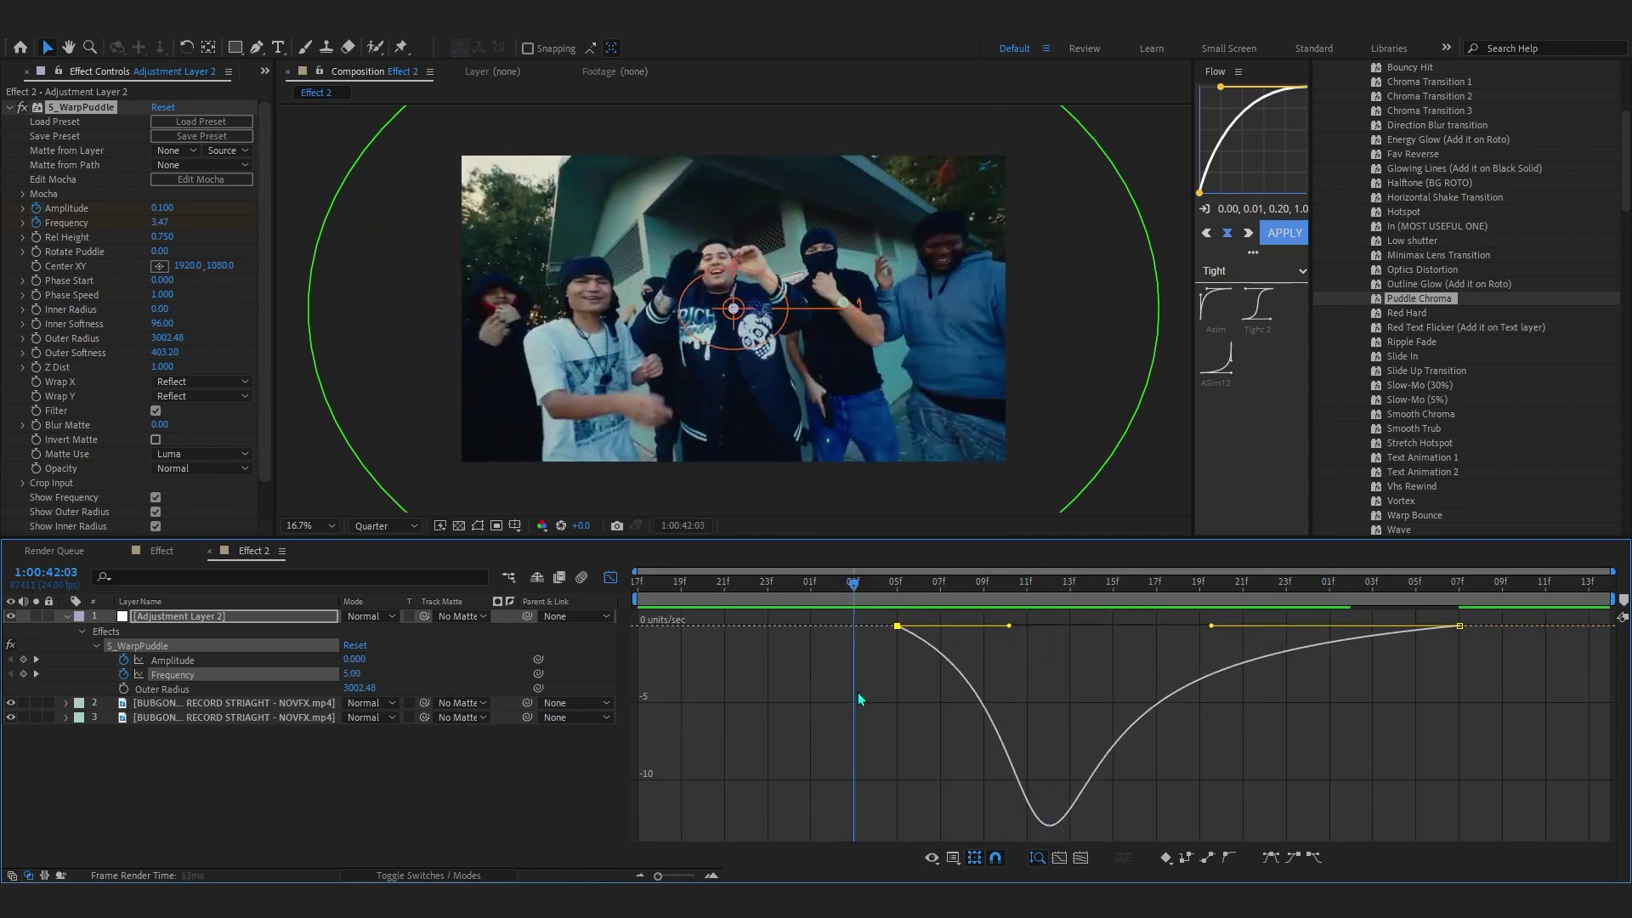
- Steepen the Frequency speed curve a little more around the cut and preview the transition
key(space)
key(space)
click(1048, 584)
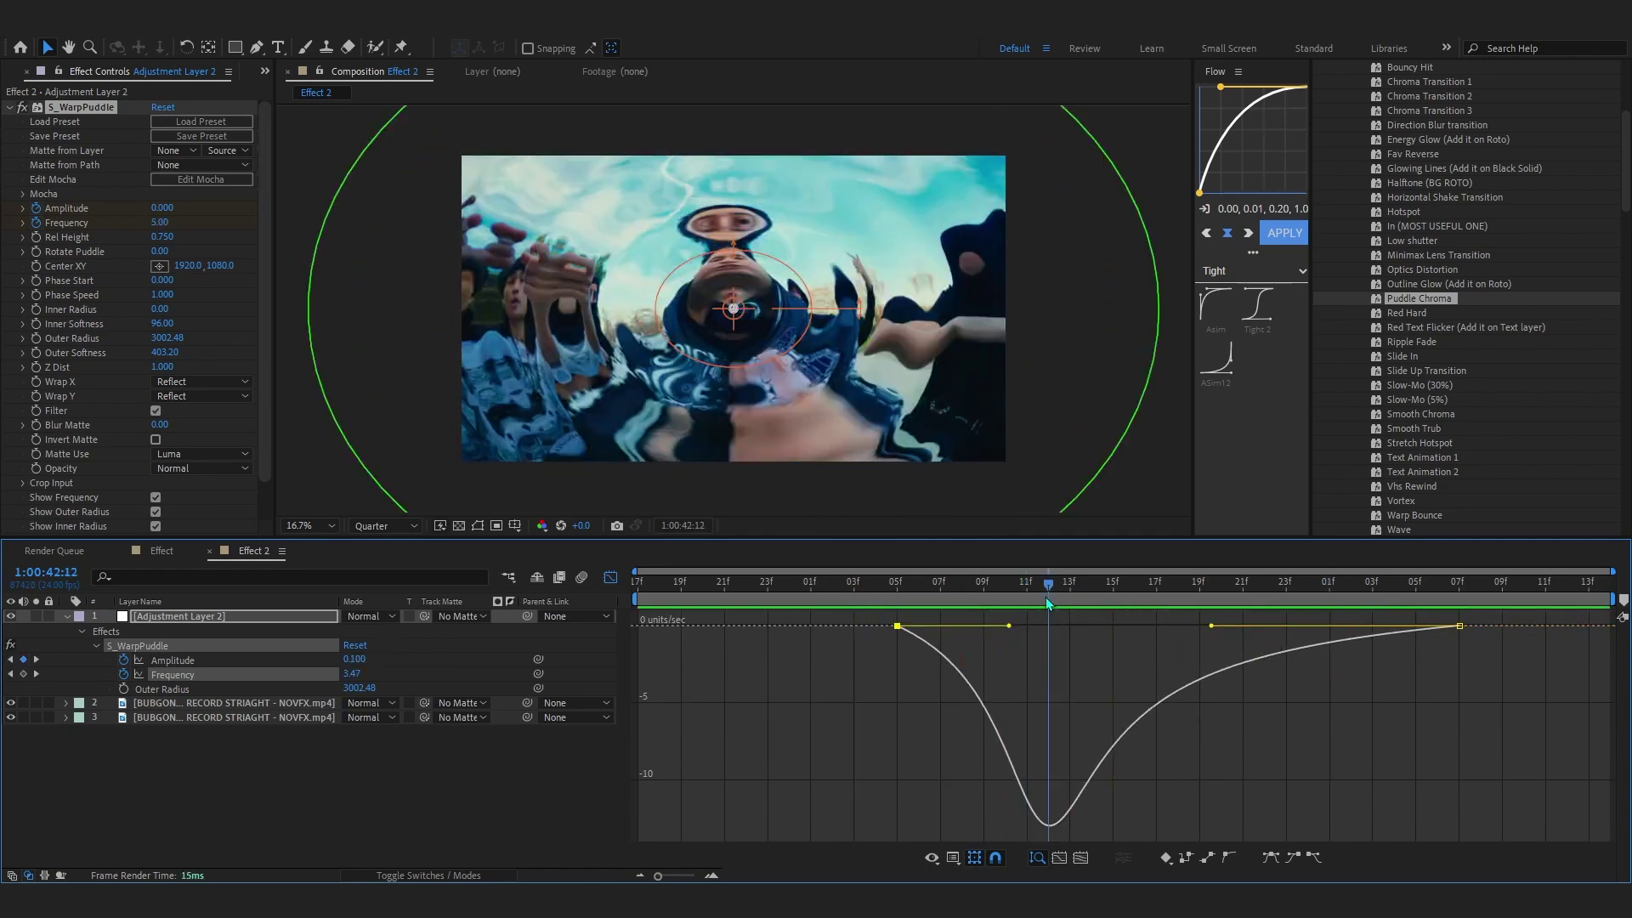
click(886, 595)
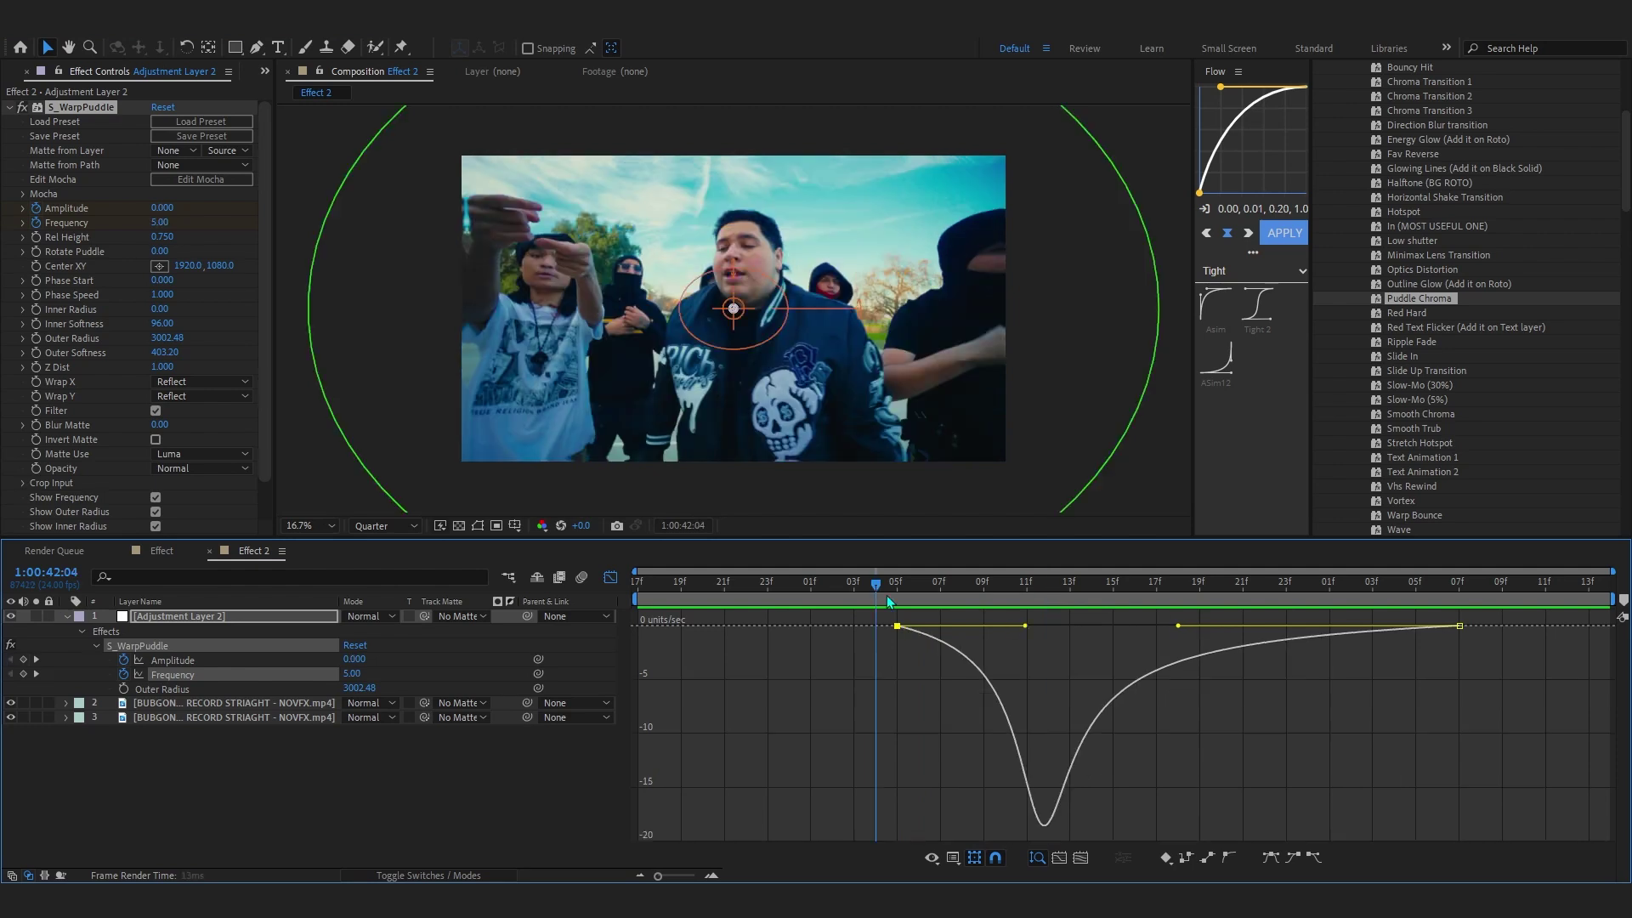
key(space)
key(space)
key(shift+F3)
click(895, 586)
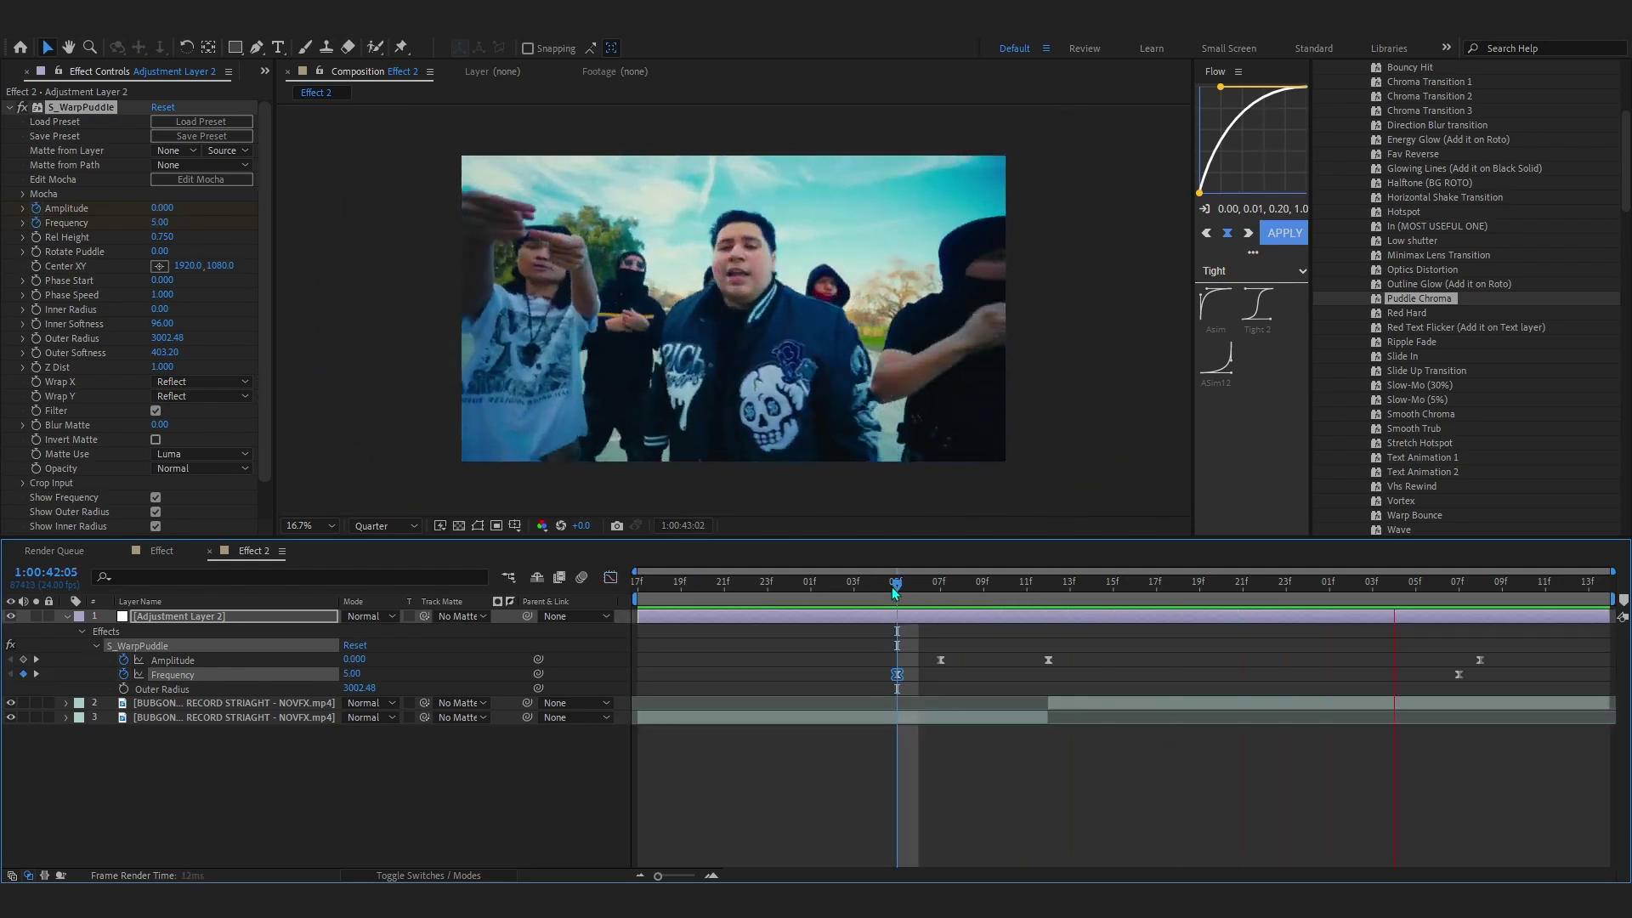
key(space)
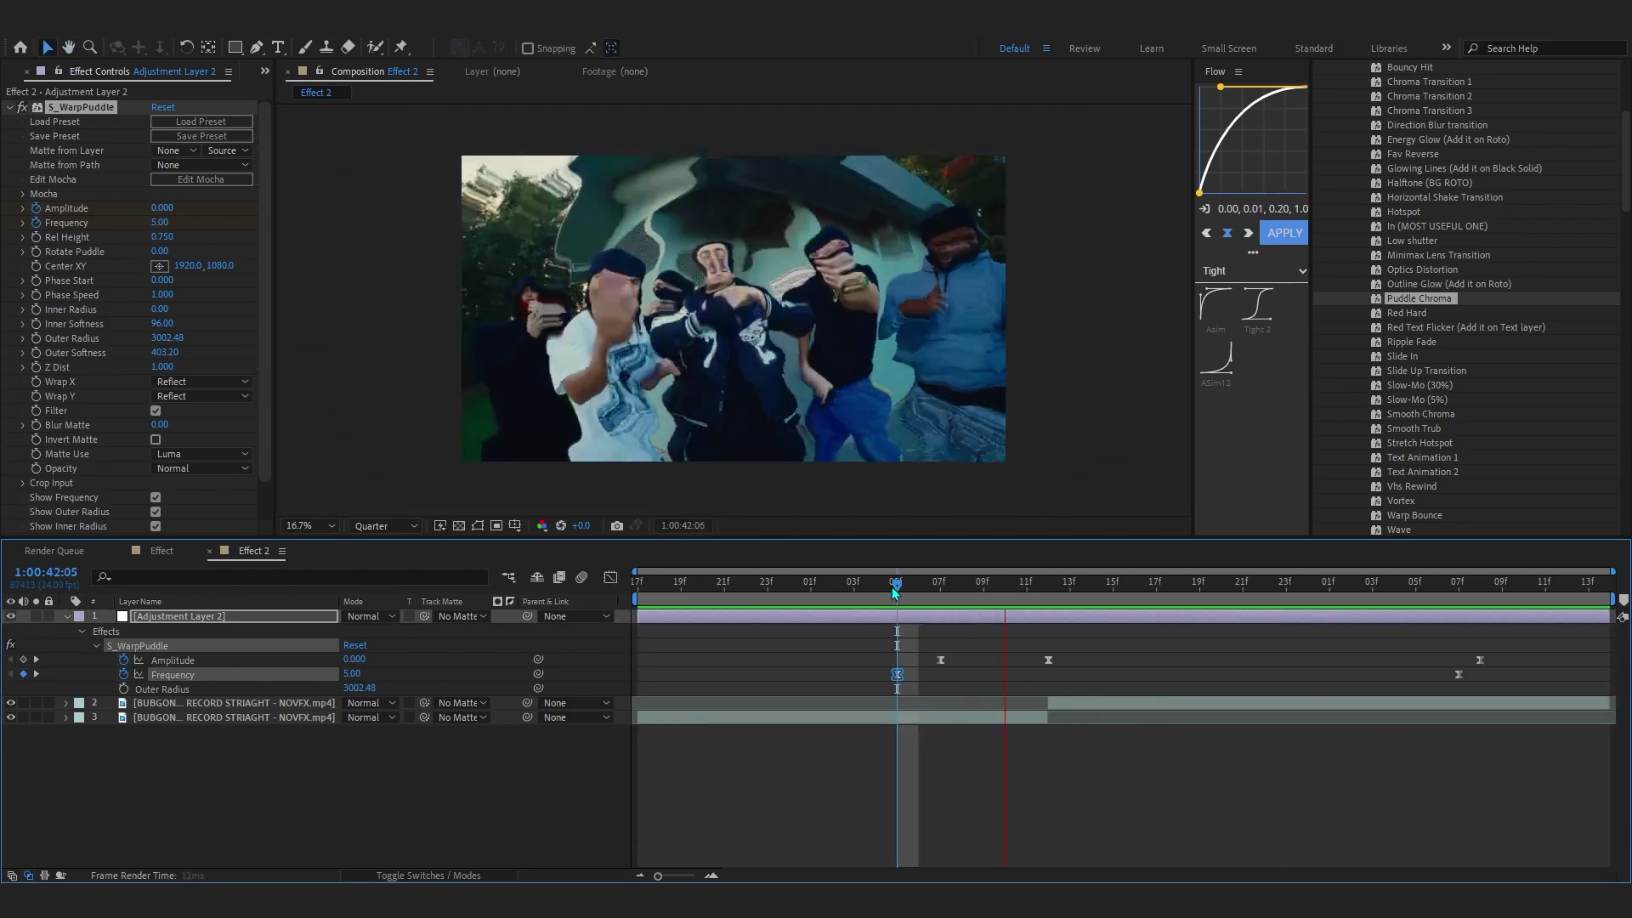
key(space)
- Reshape the Amplitude speed graph to build slowly from 1:00:42:07 and peak just before 1:00:42:12, and preview it
click(940, 587)
drag(973, 633, 891, 668)
click(611, 579)
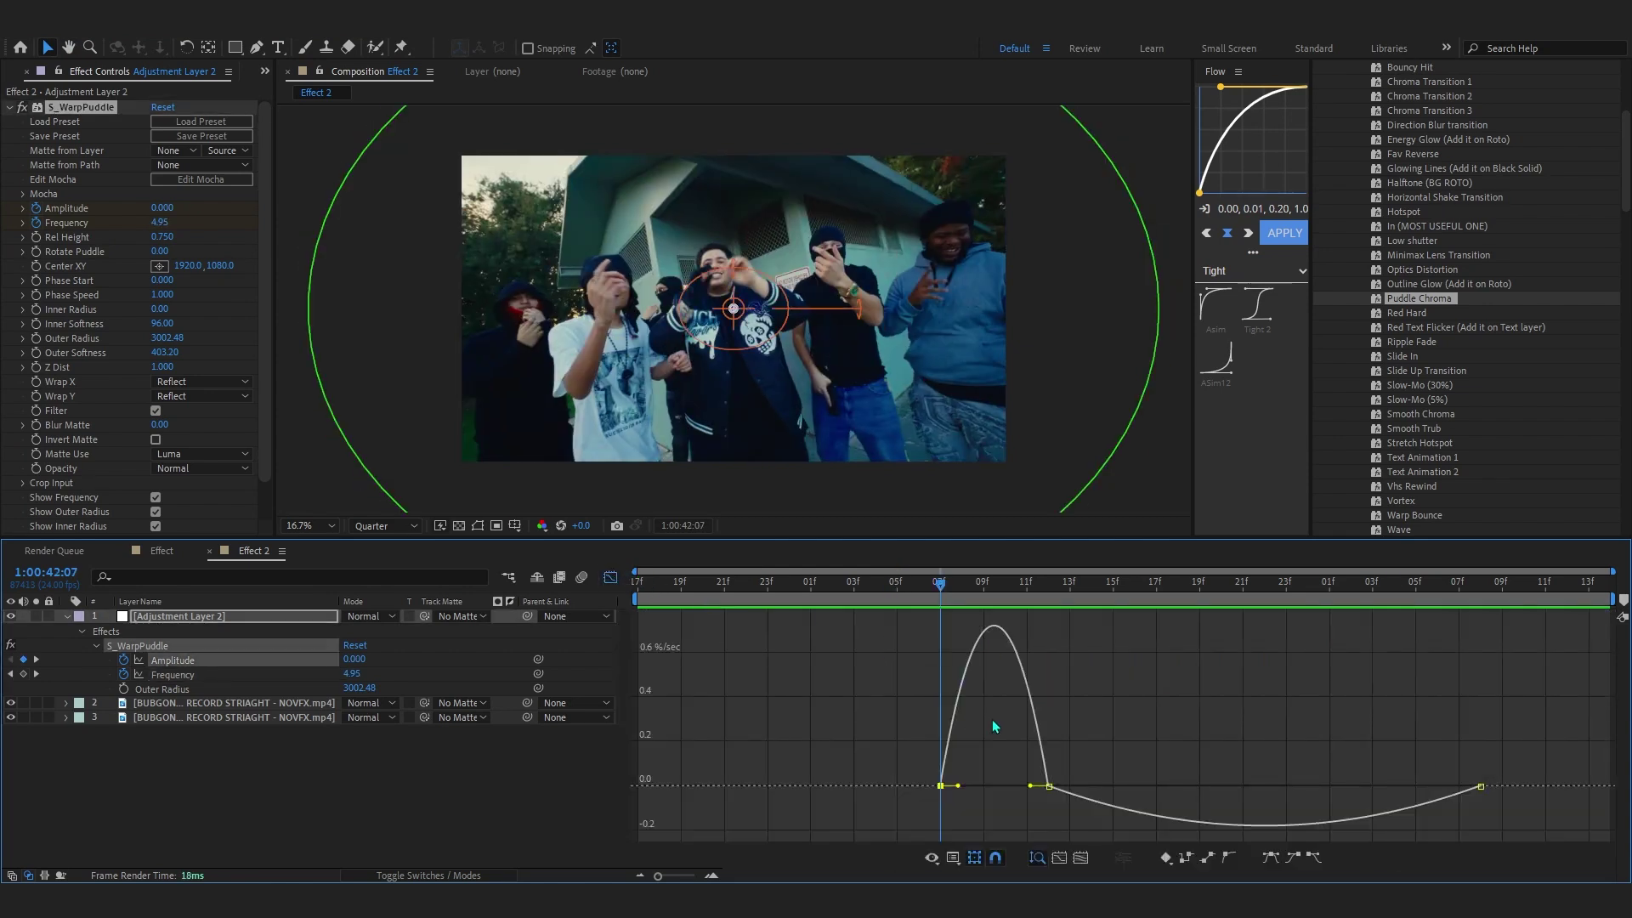
drag(1047, 802, 983, 782)
click(895, 605)
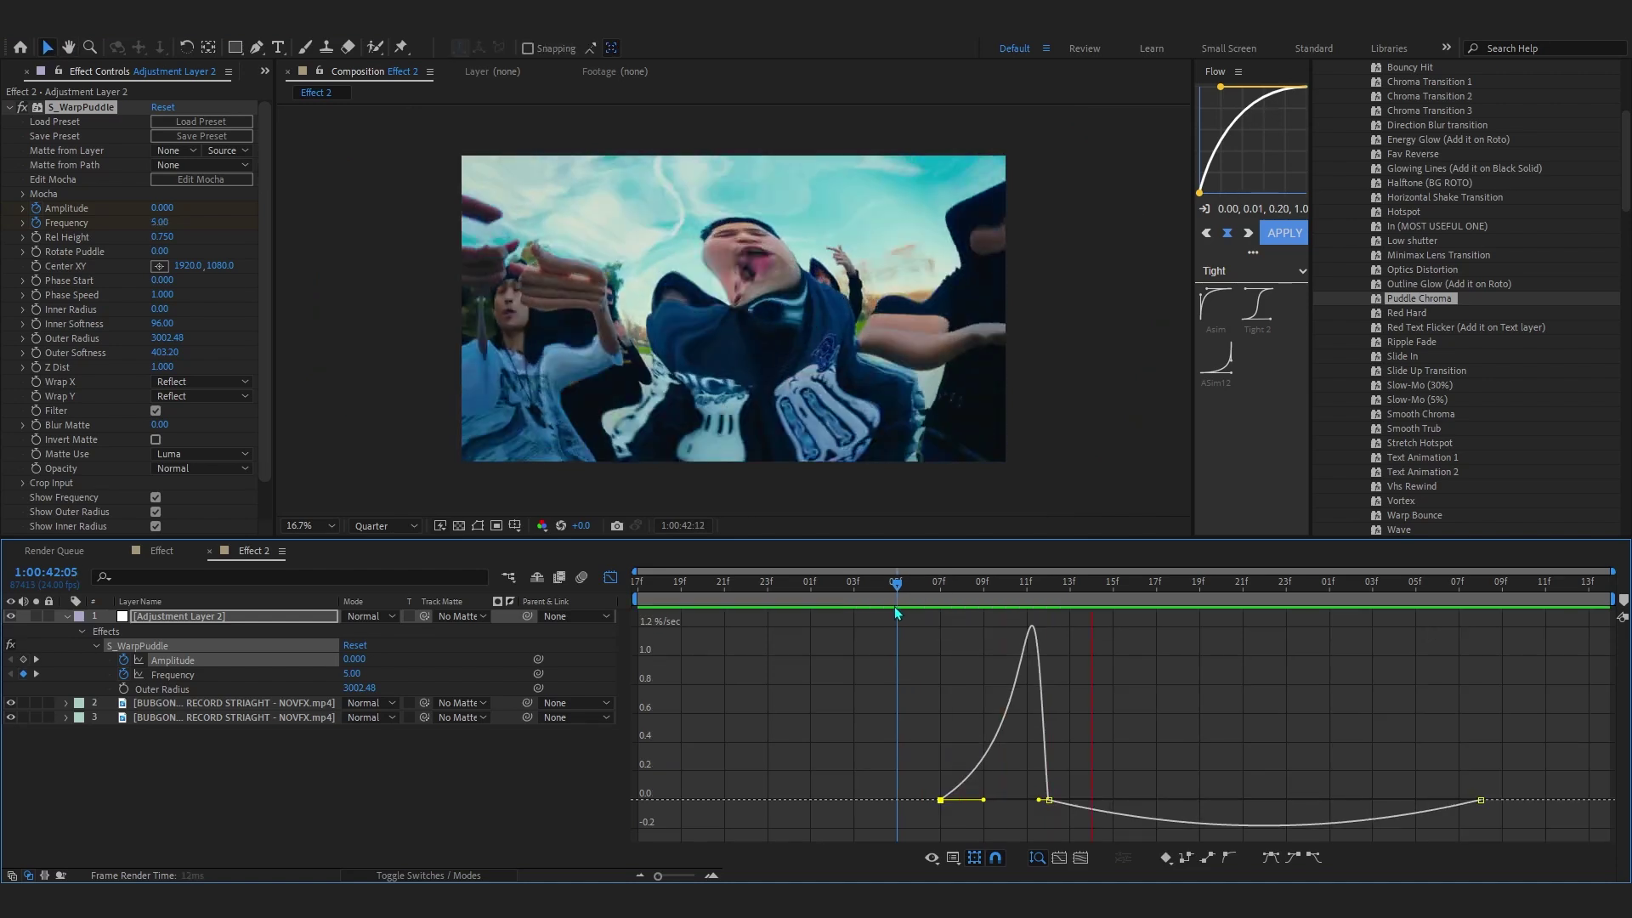
key(space)
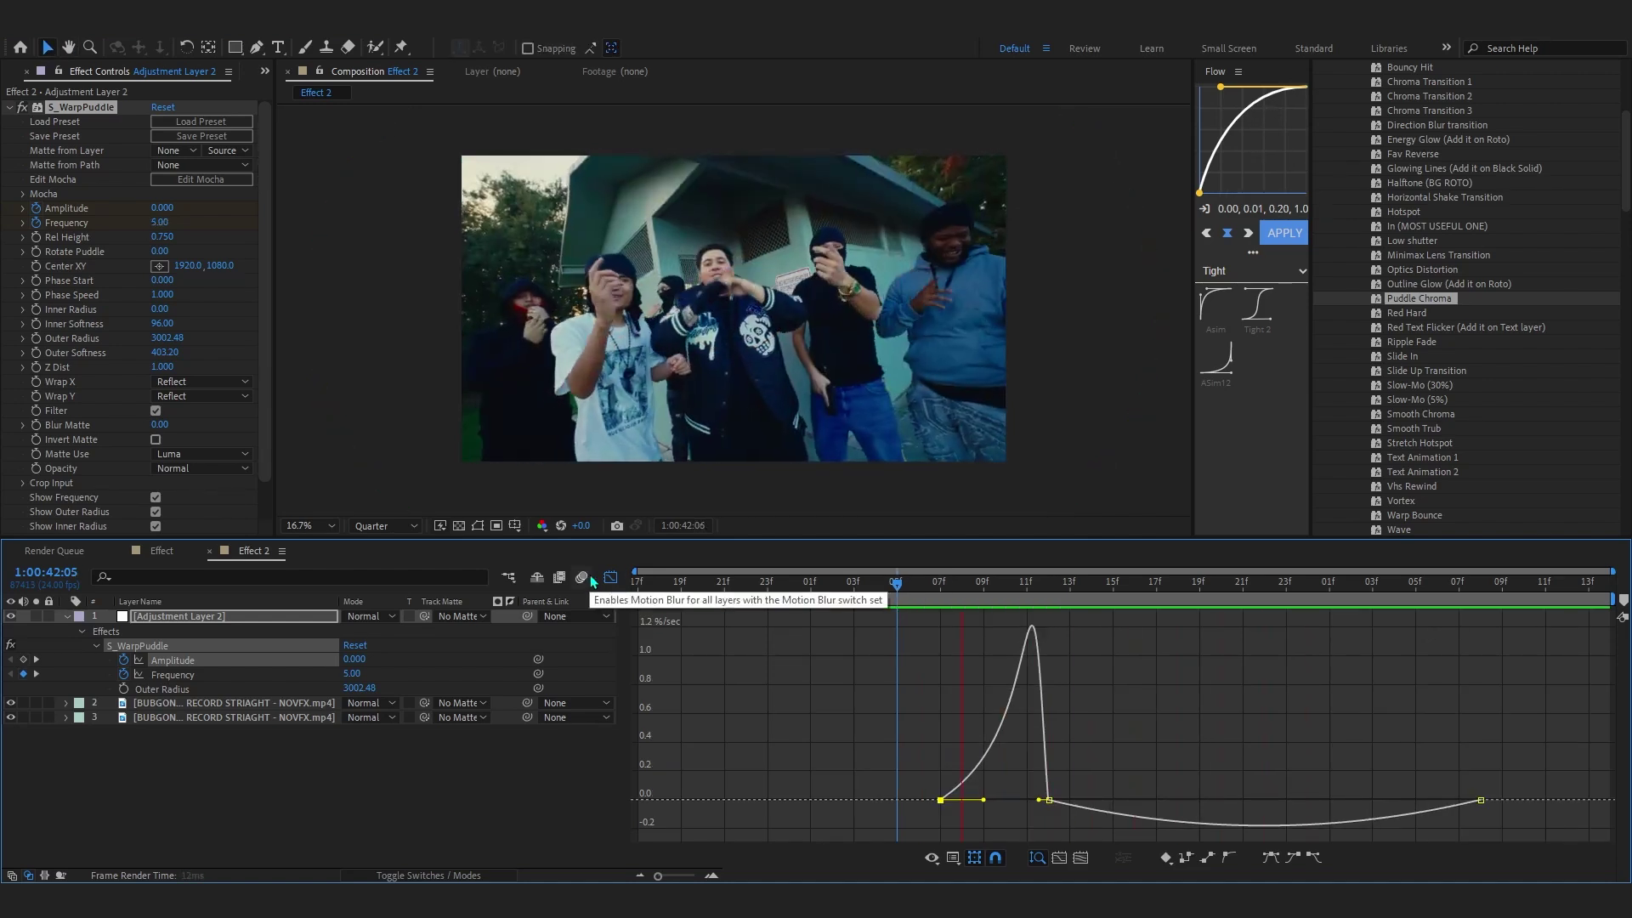
click(609, 580)
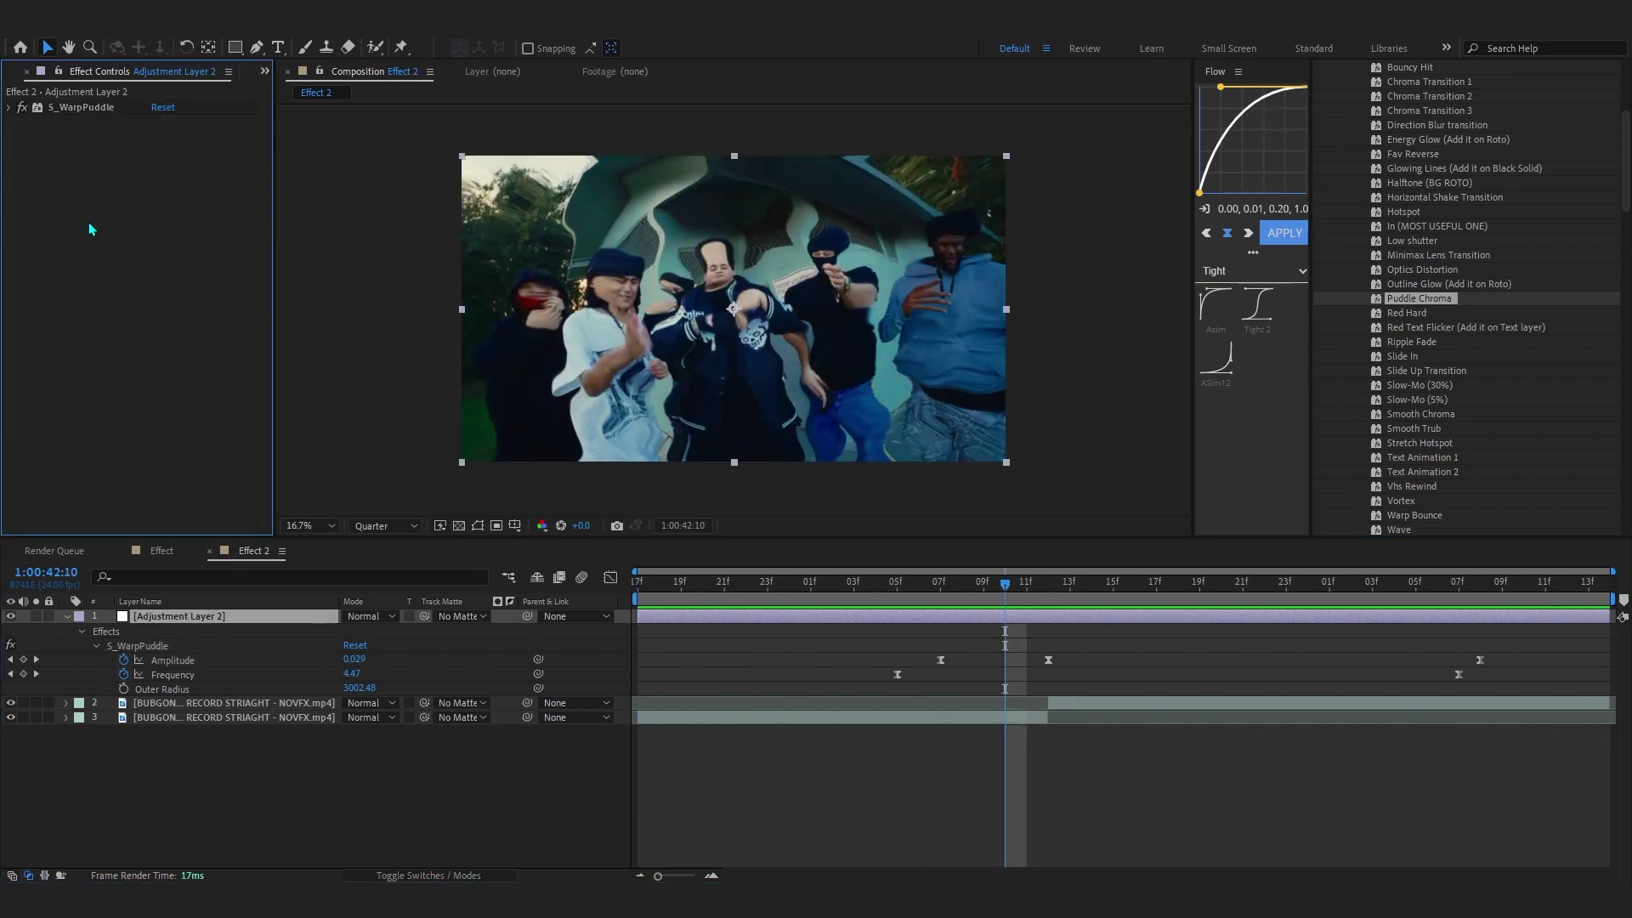
- Add the Exposure effect to the adjustment layer and place a starting Exposure keyframe of 0 at 1:00:42:09
key(ctrl+space)
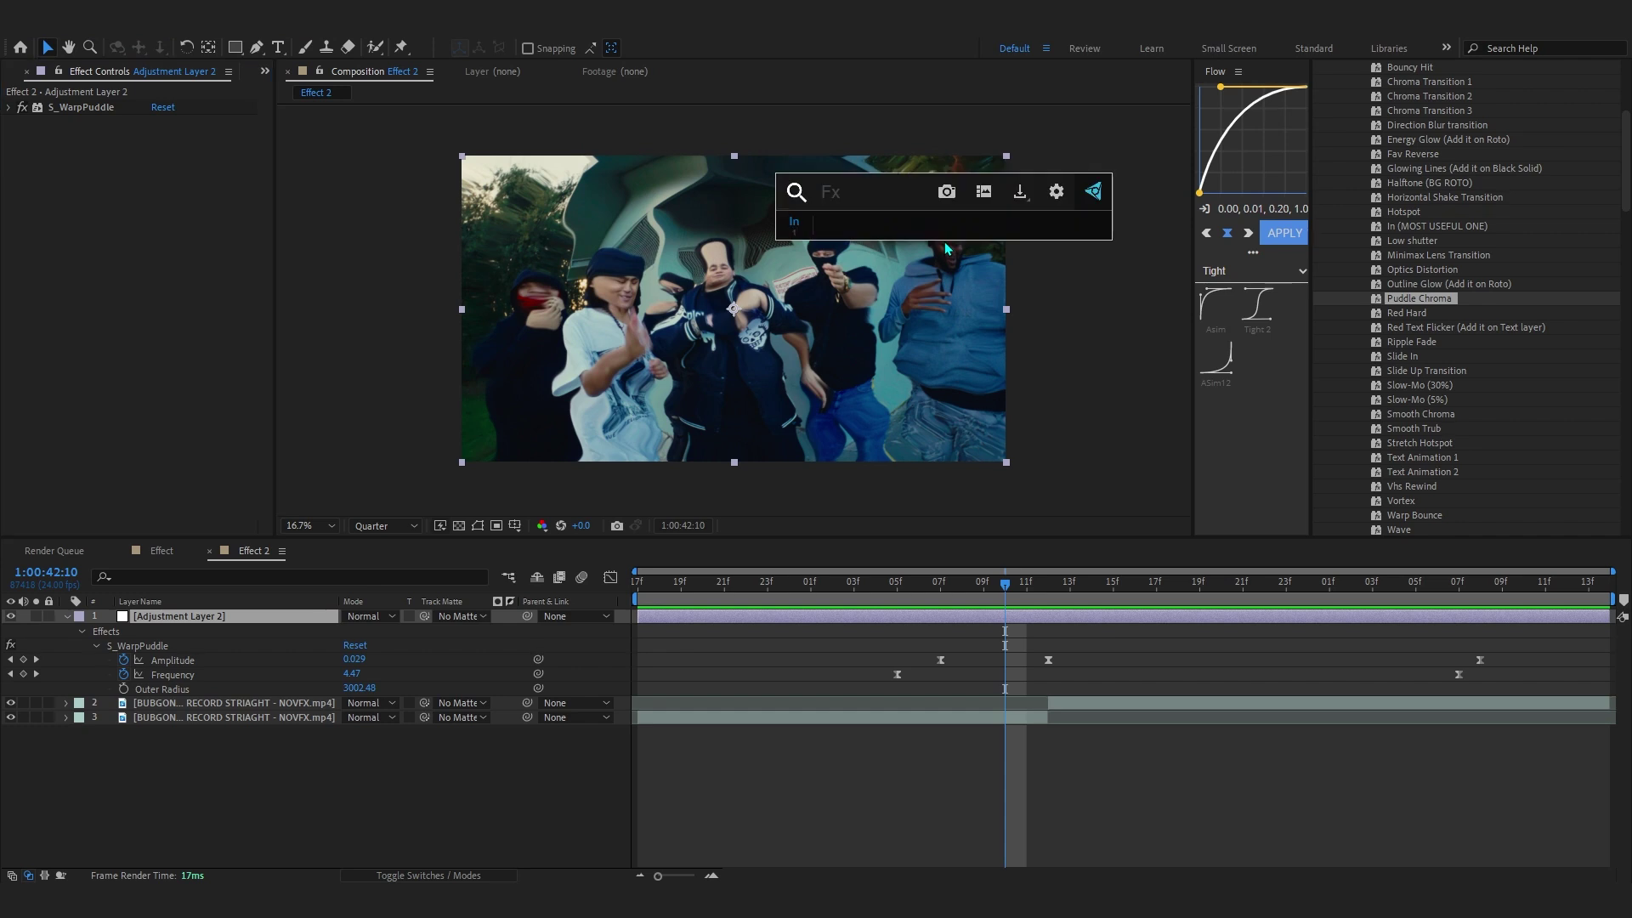
text(exp)
click(929, 266)
click(50, 165)
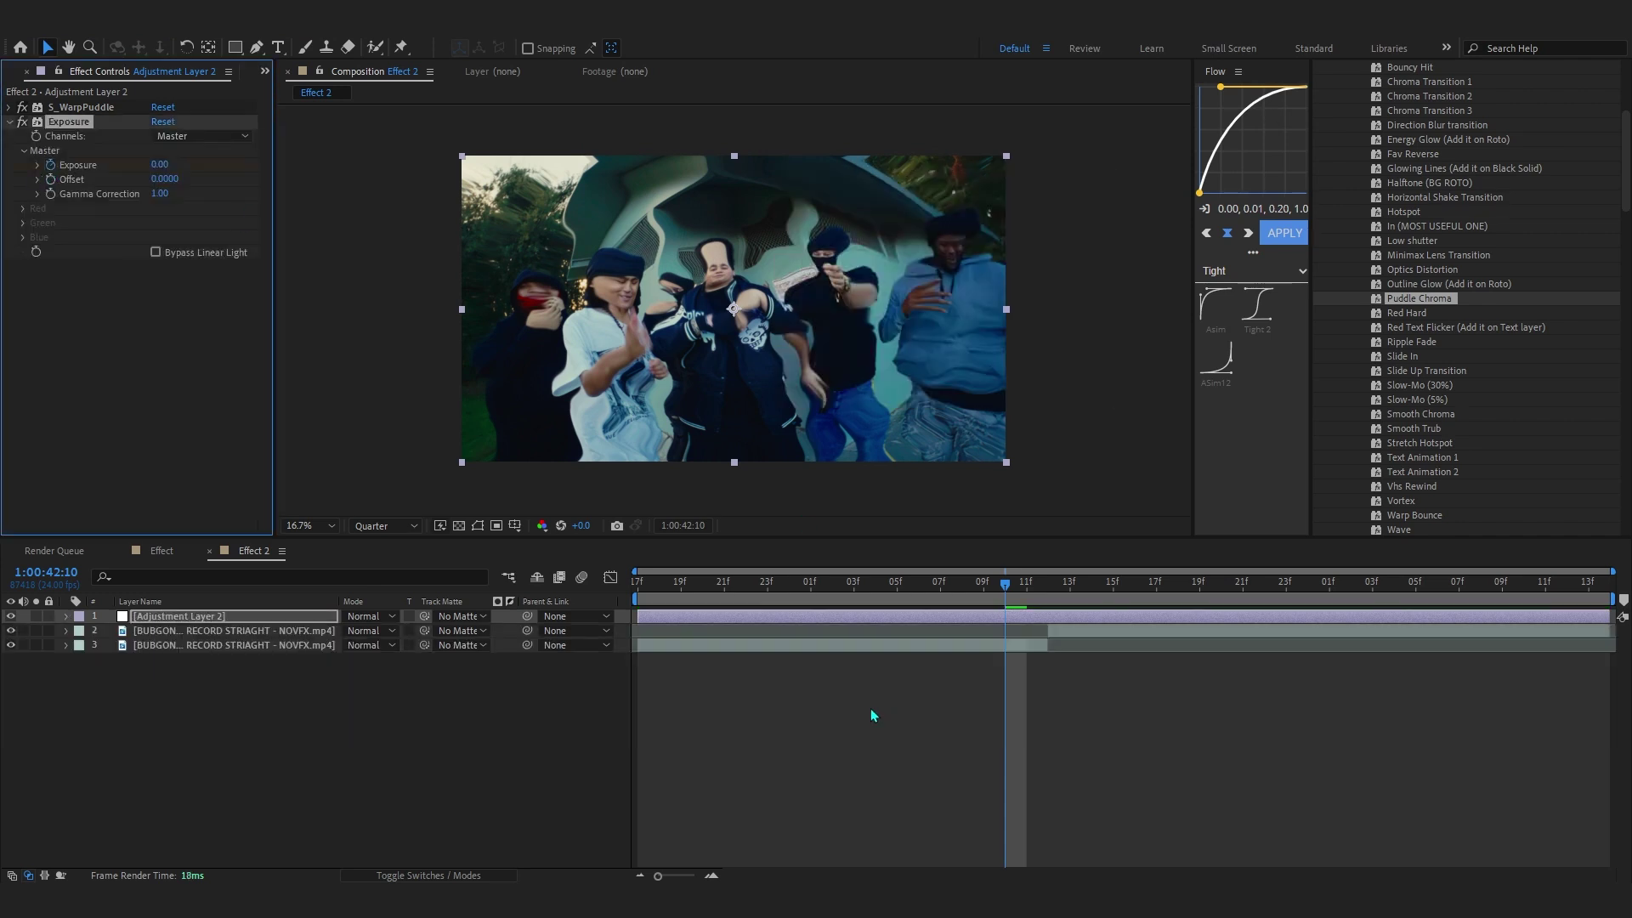
click(1003, 734)
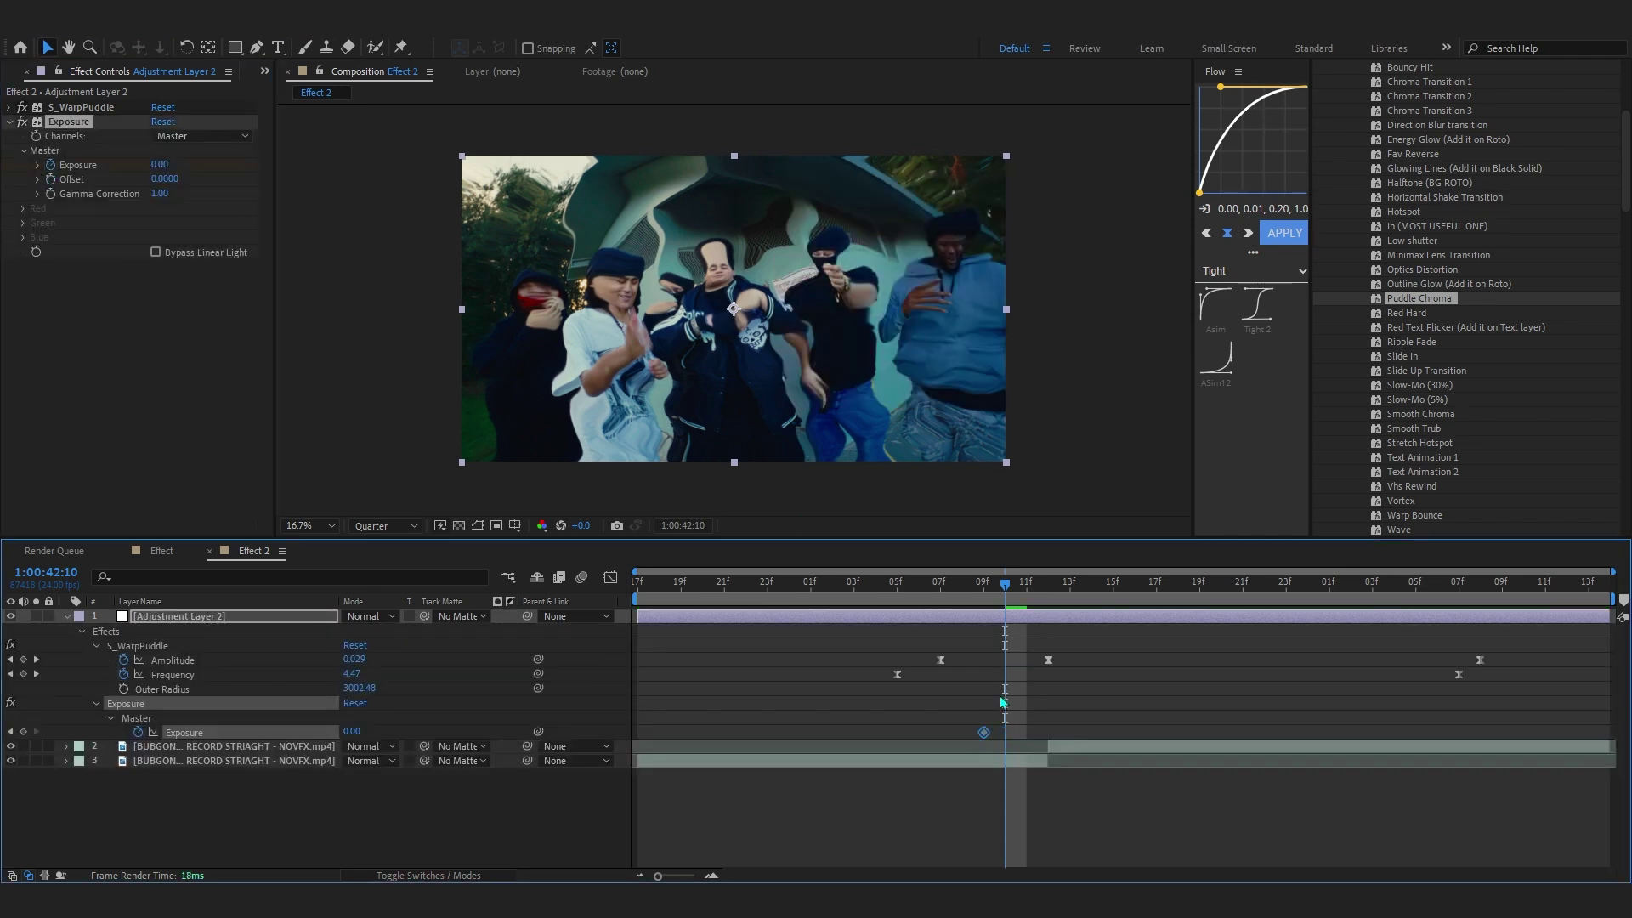
- Keyframe Exposure at about 4.39 at 1:00:42:12 and back to 0 at 1:00:42:21
click(1028, 598)
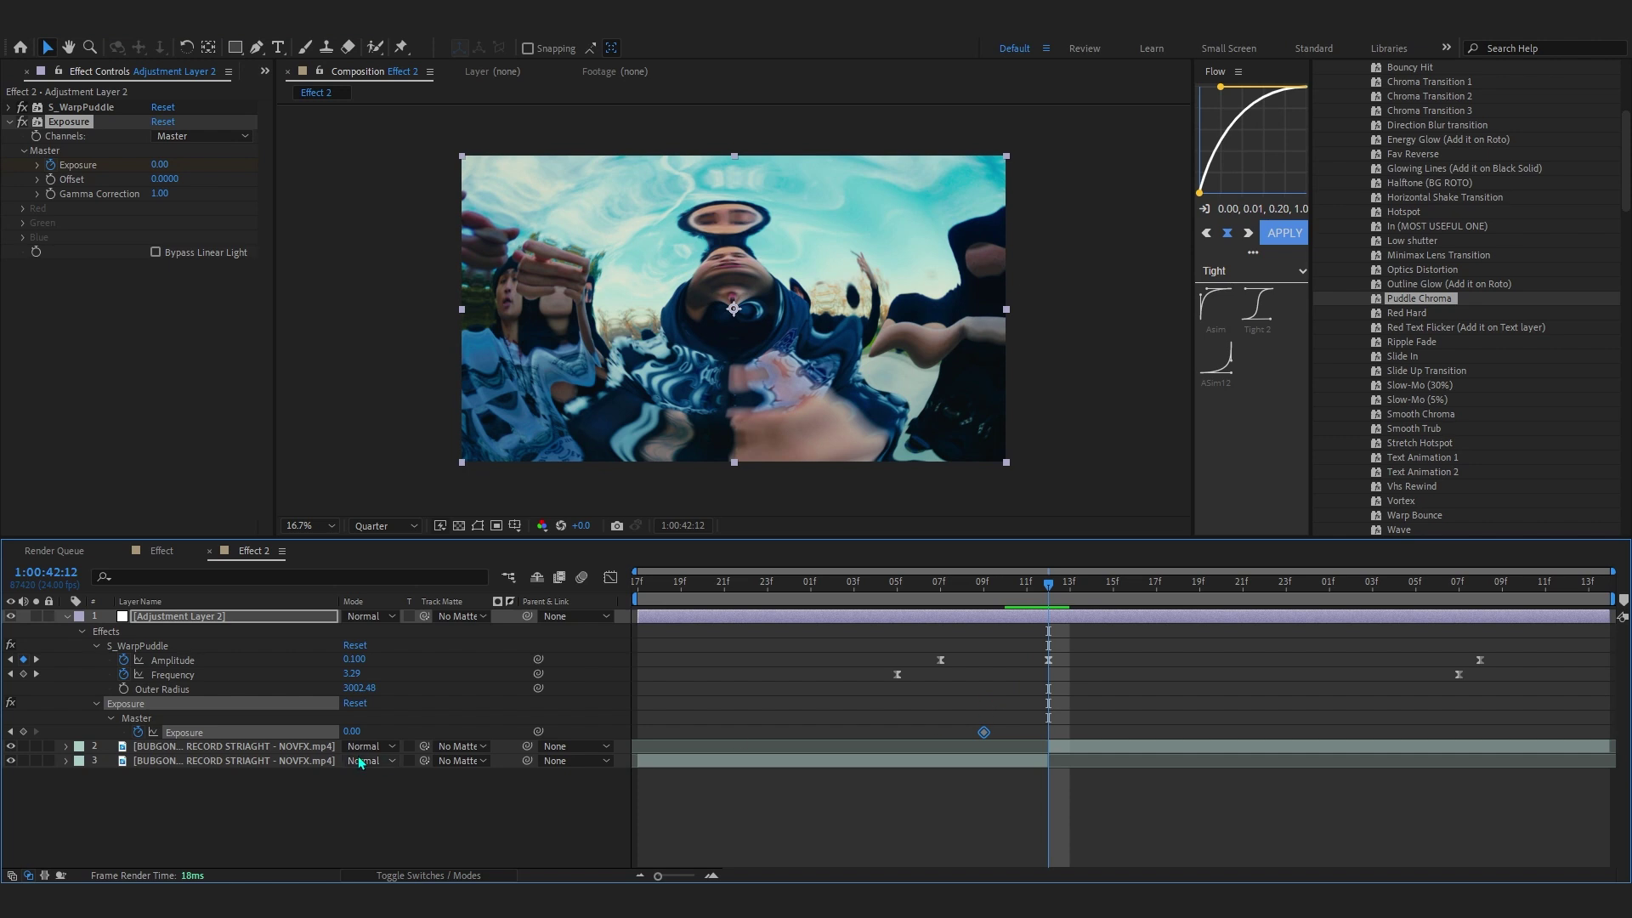
drag(351, 730, 843, 691)
key(space)
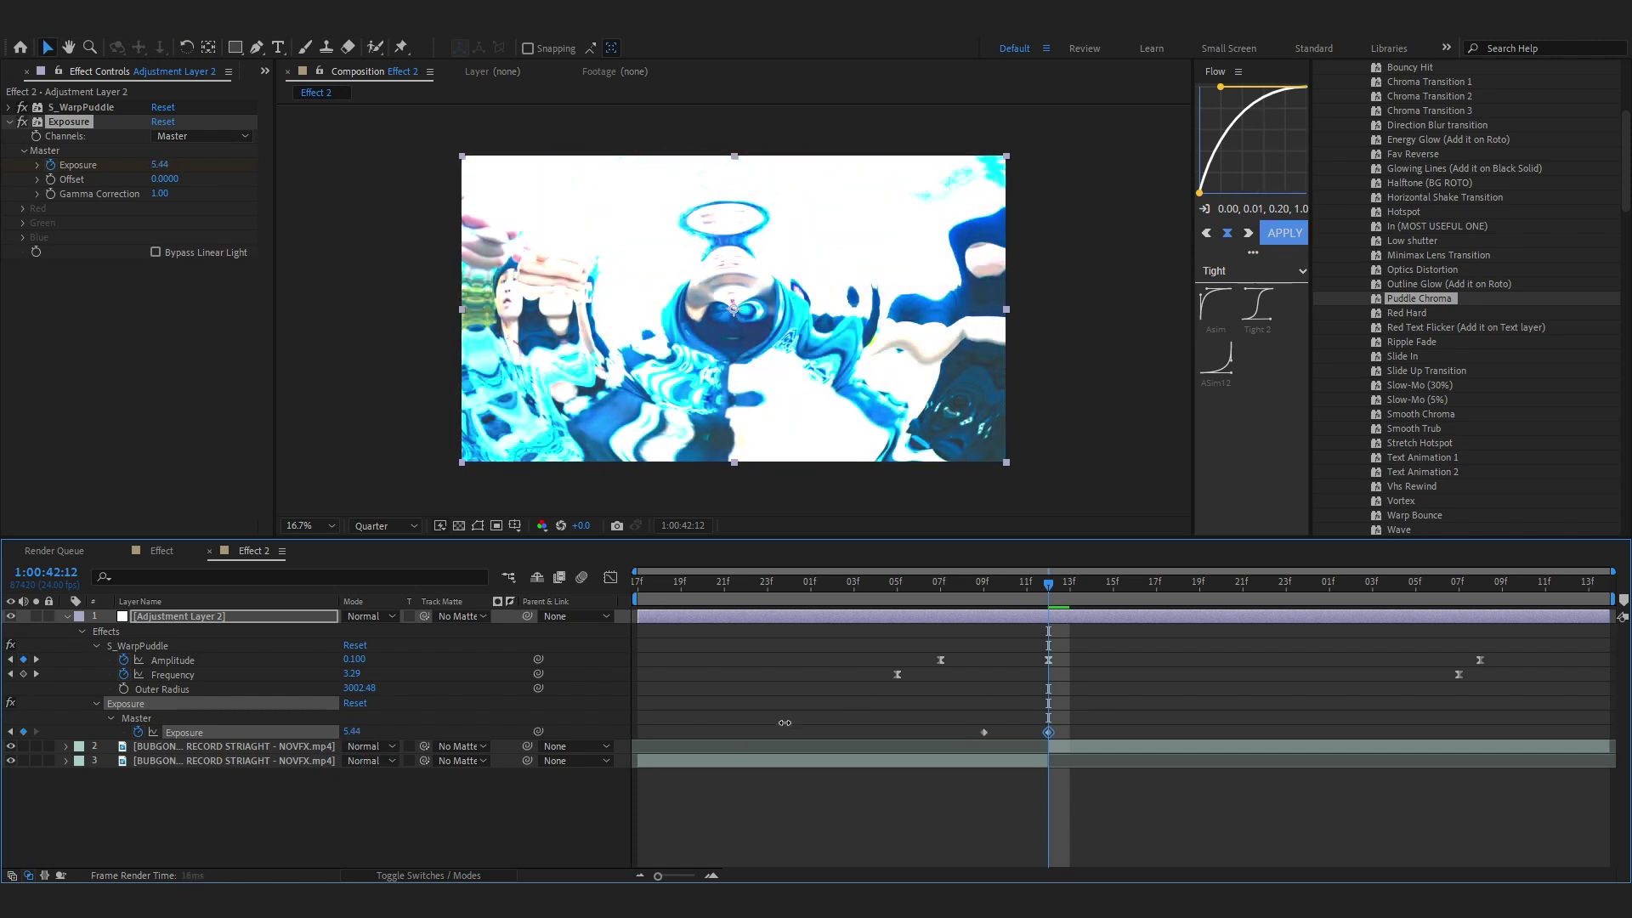
click(350, 730)
text(0)
key(Return)
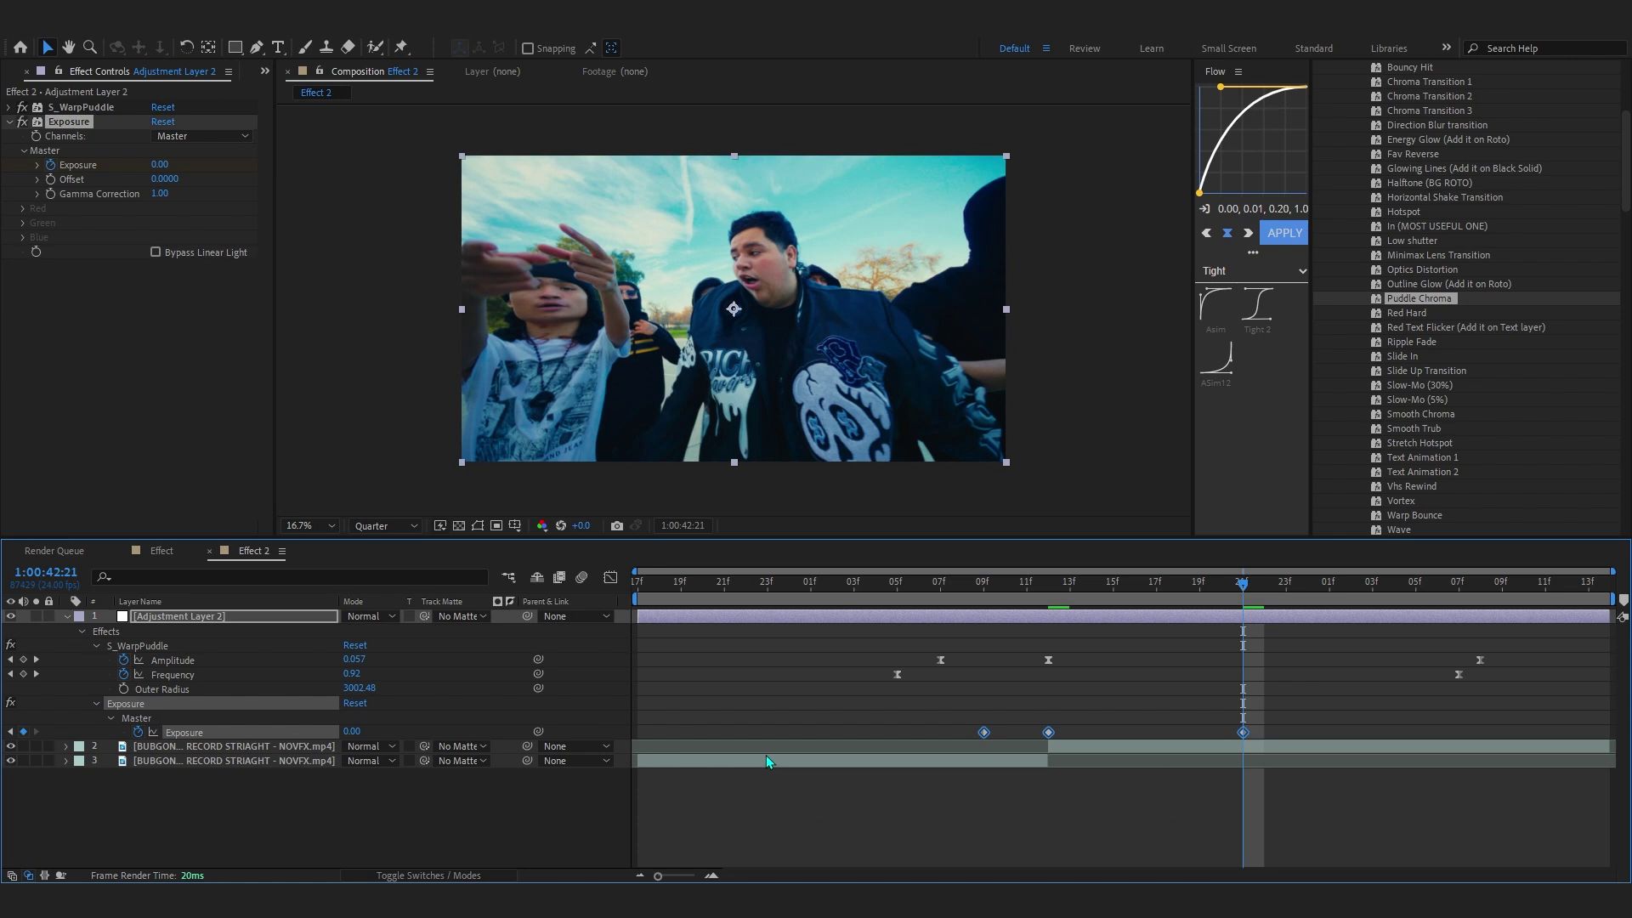
- Apply Easy Ease to the three Exposure keyframes and preview the flash
key(F9)
click(940, 592)
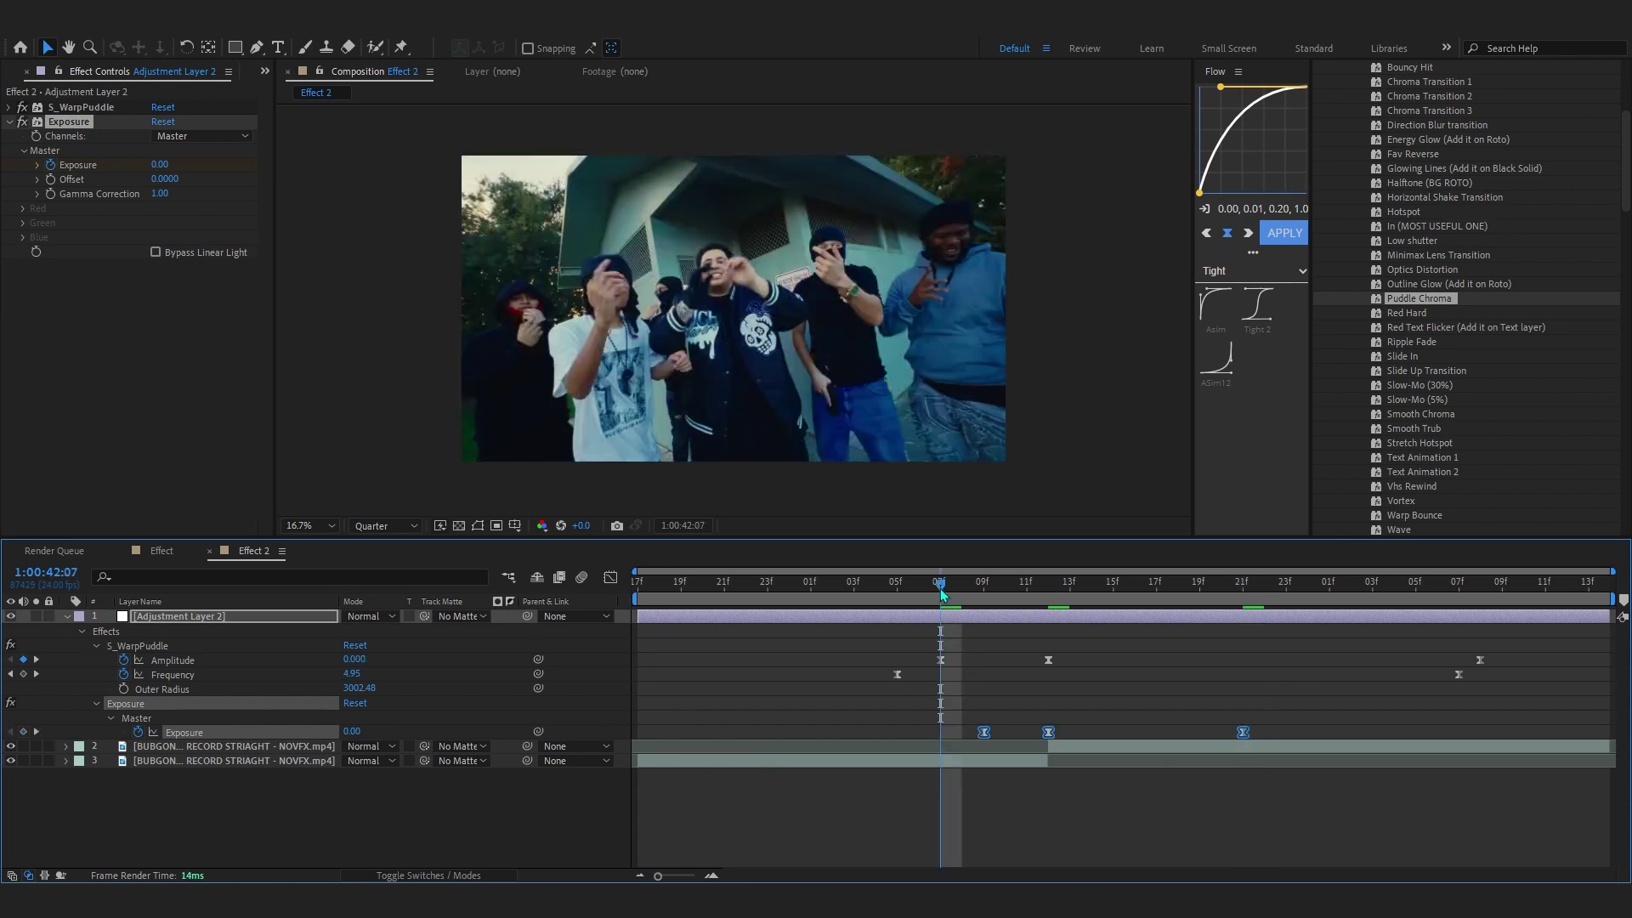
key(space)
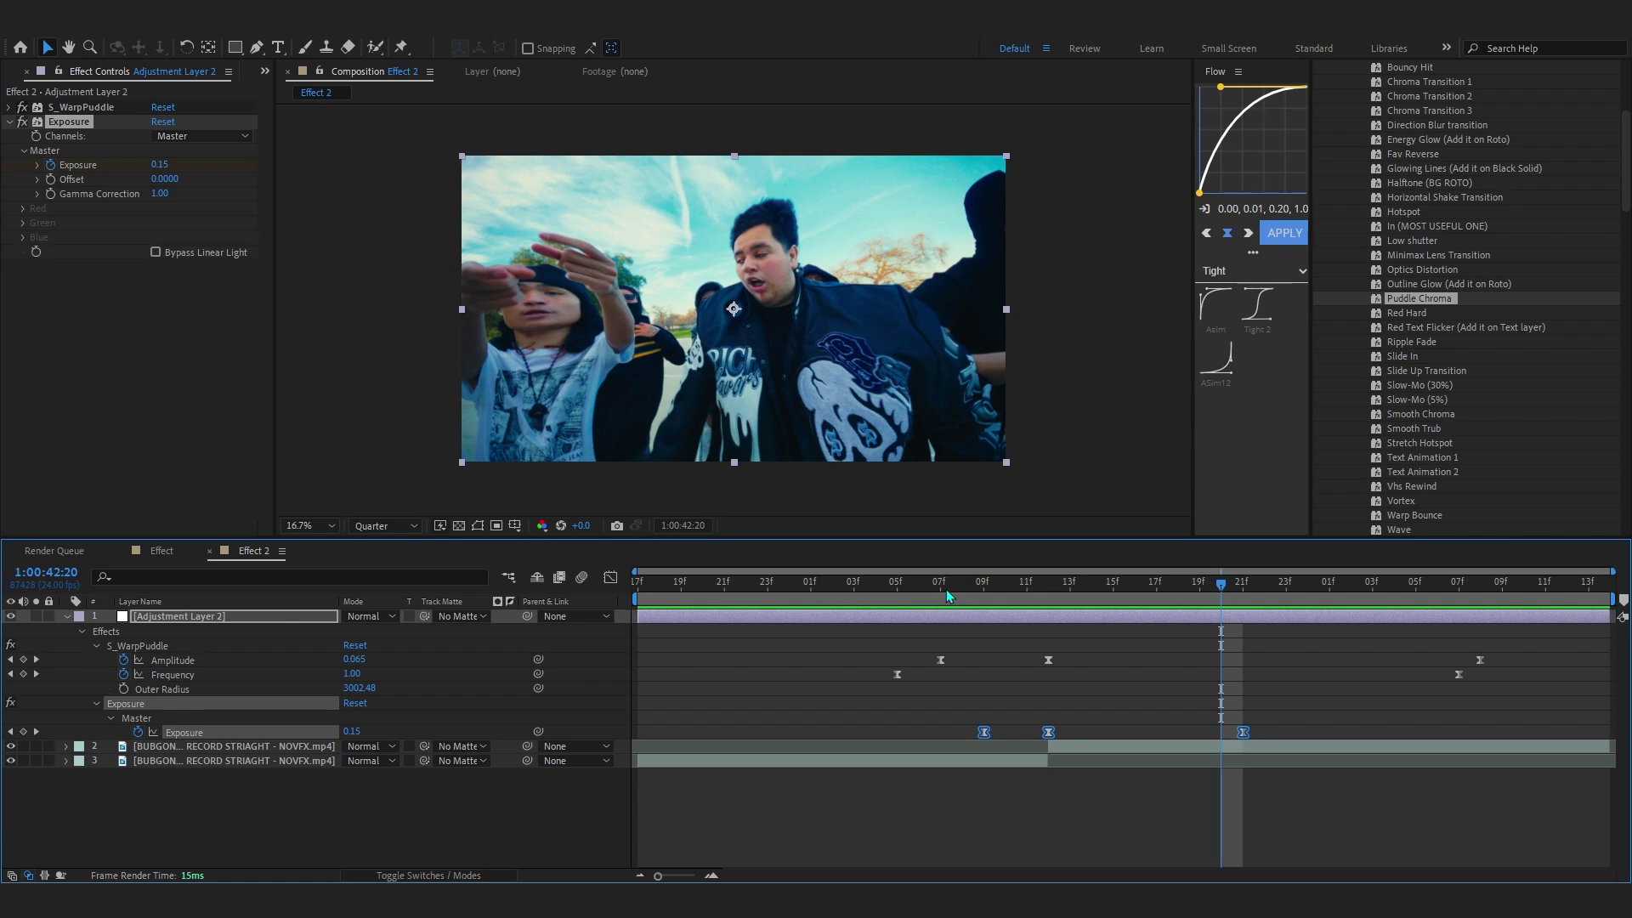
- Add the S_DistortChroma effect to the adjustment layer with the current time at 1:00:42:08
click(960, 594)
key(shift+F2)
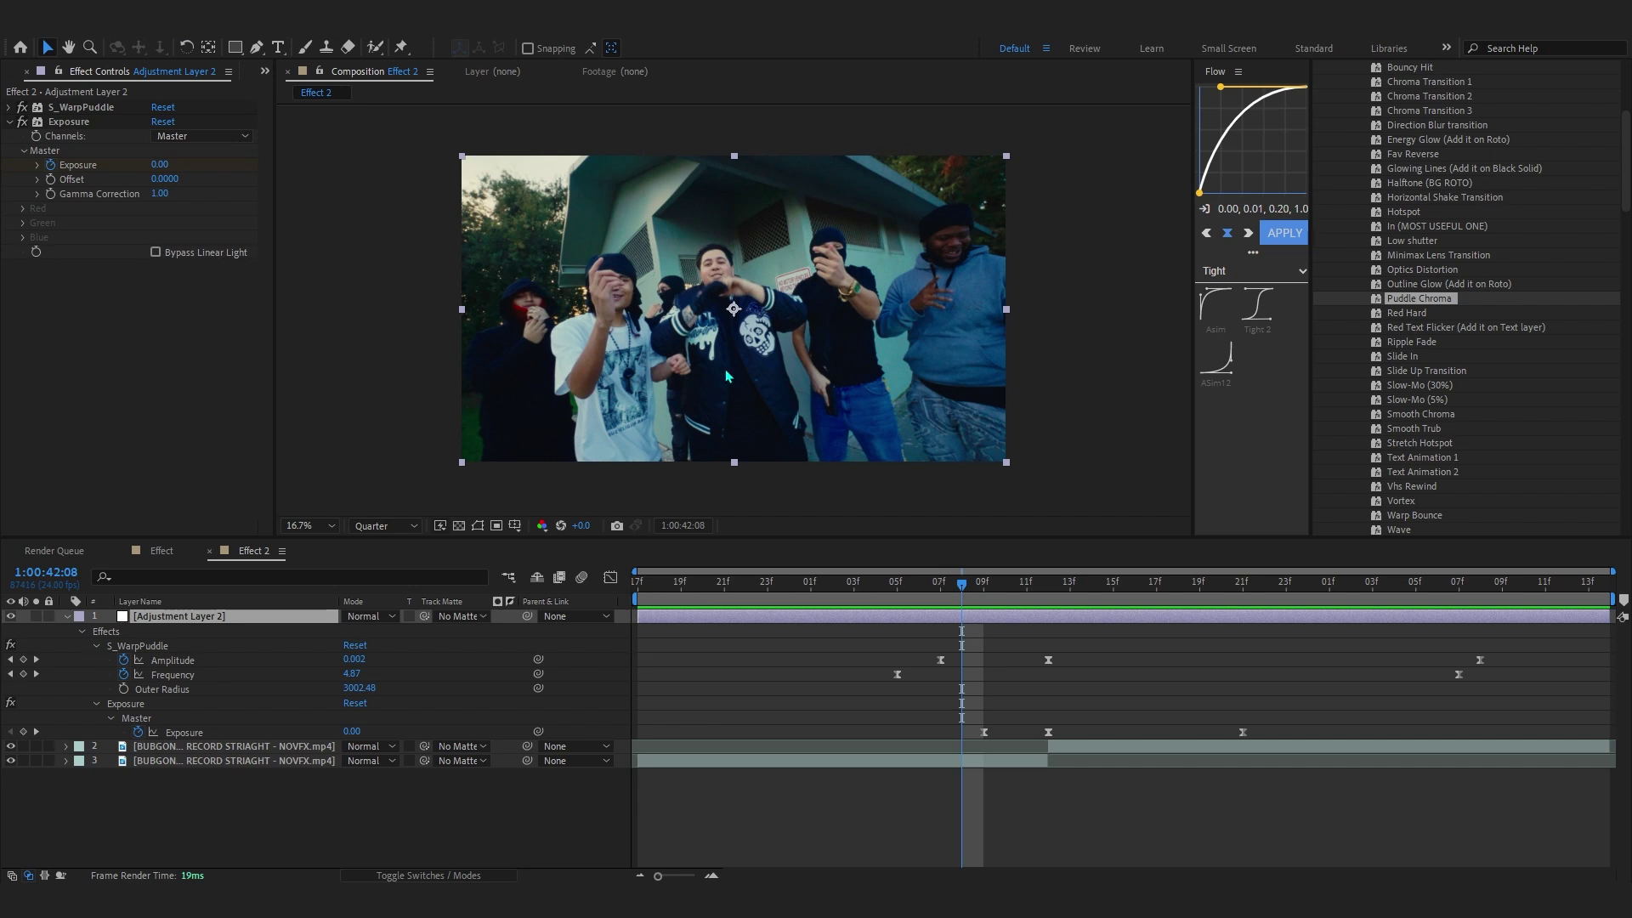
key(ctrl+space)
text(s_dist)
click(784, 362)
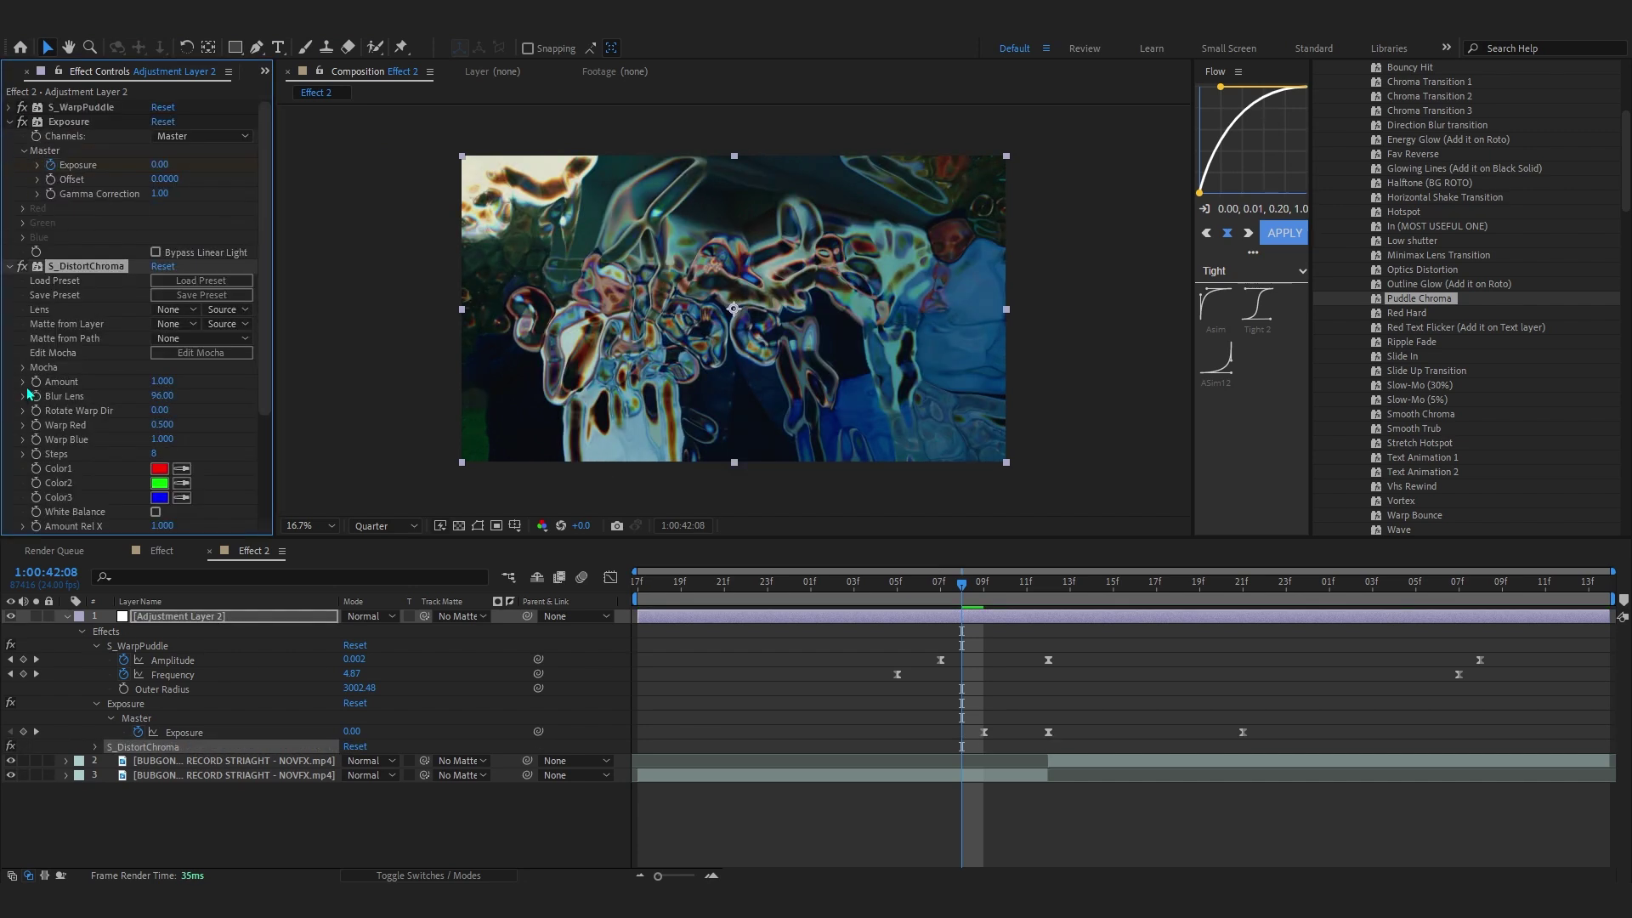
- Reveal the layer's keyframed properties and set the S_DistortChroma Amount keyframe at 1:00:42:08 to 0
key(u)
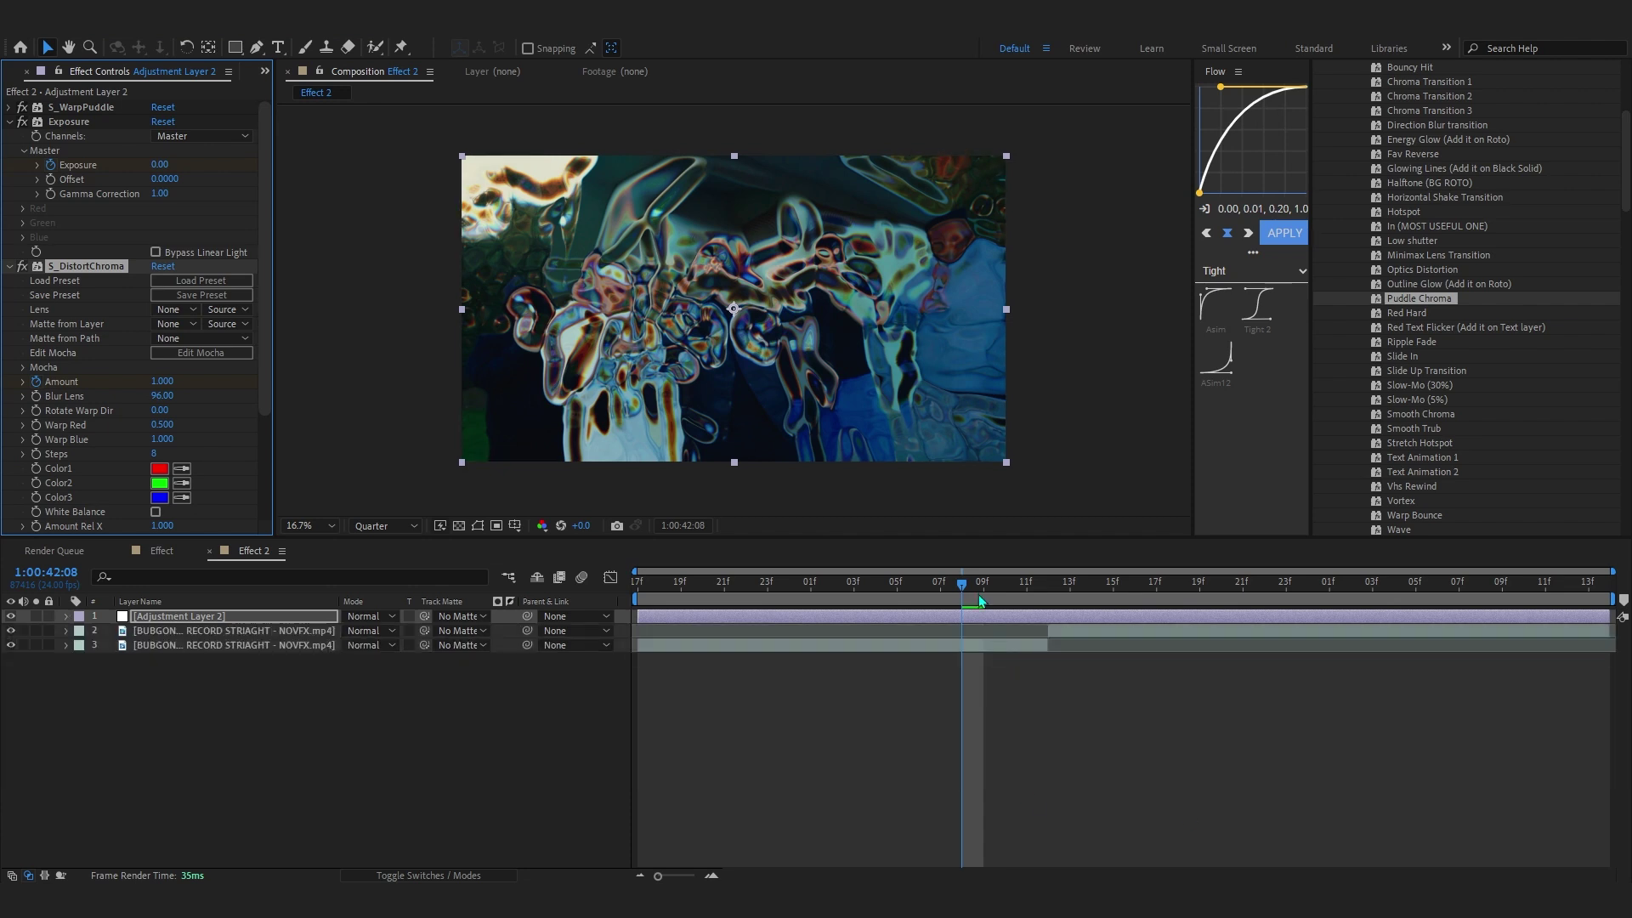
key(u)
click(354, 717)
text(0)
key(Return)
click(961, 718)
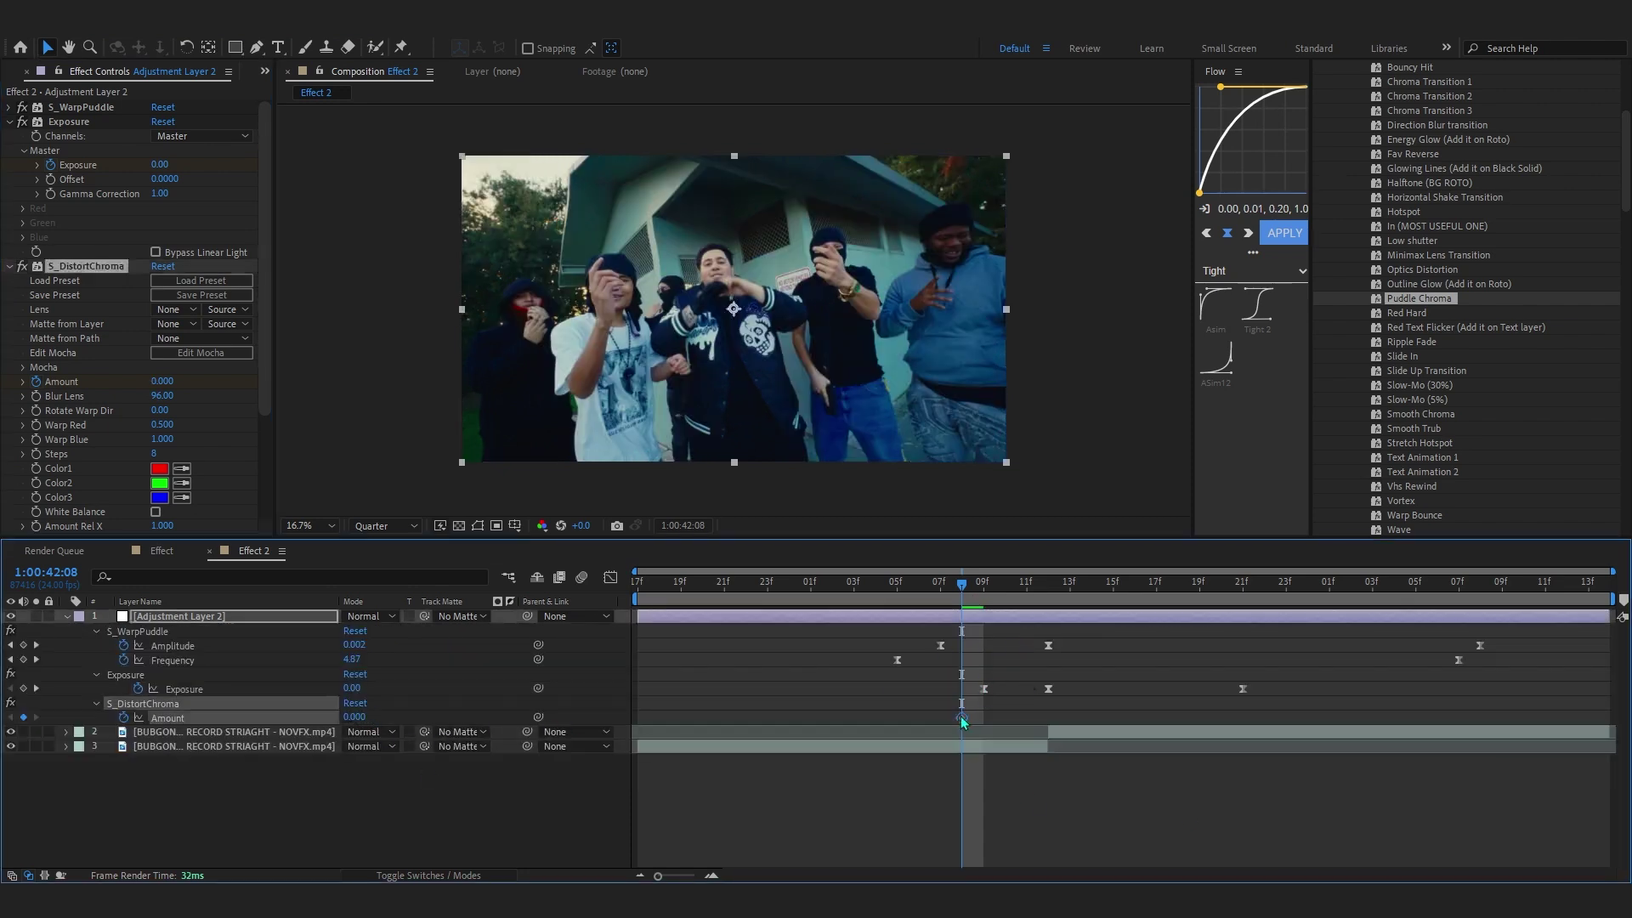
drag(944, 719, 963, 718)
- Keyframe the S_DistortChroma Amount at 0.8 at 1:00:42:12
drag(1003, 585, 1056, 624)
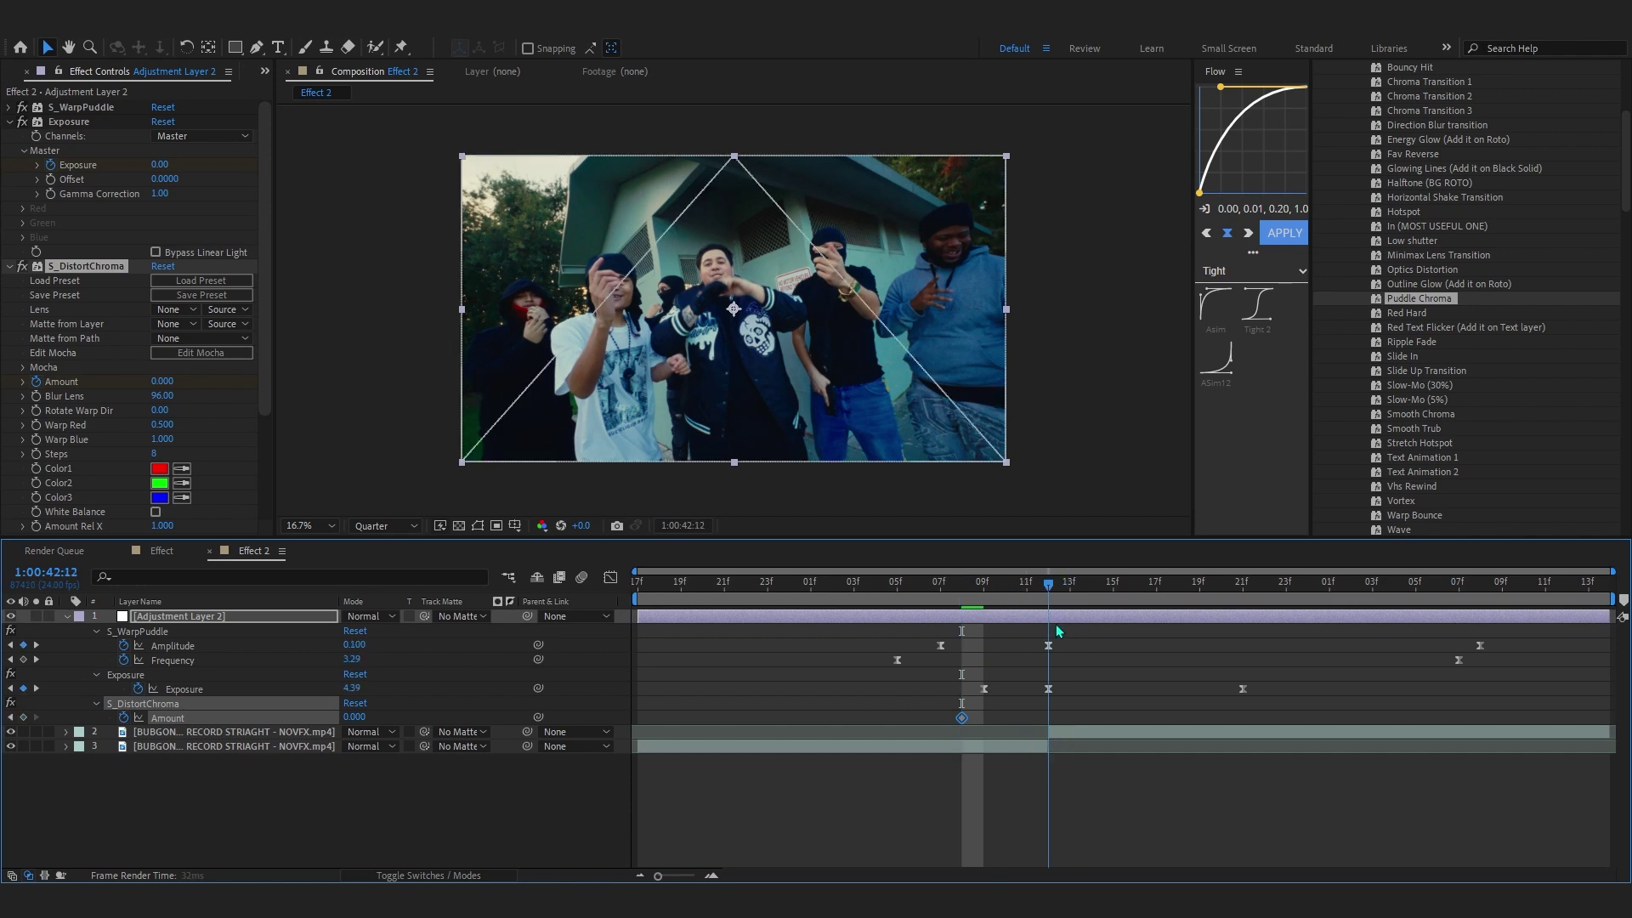
click(355, 717)
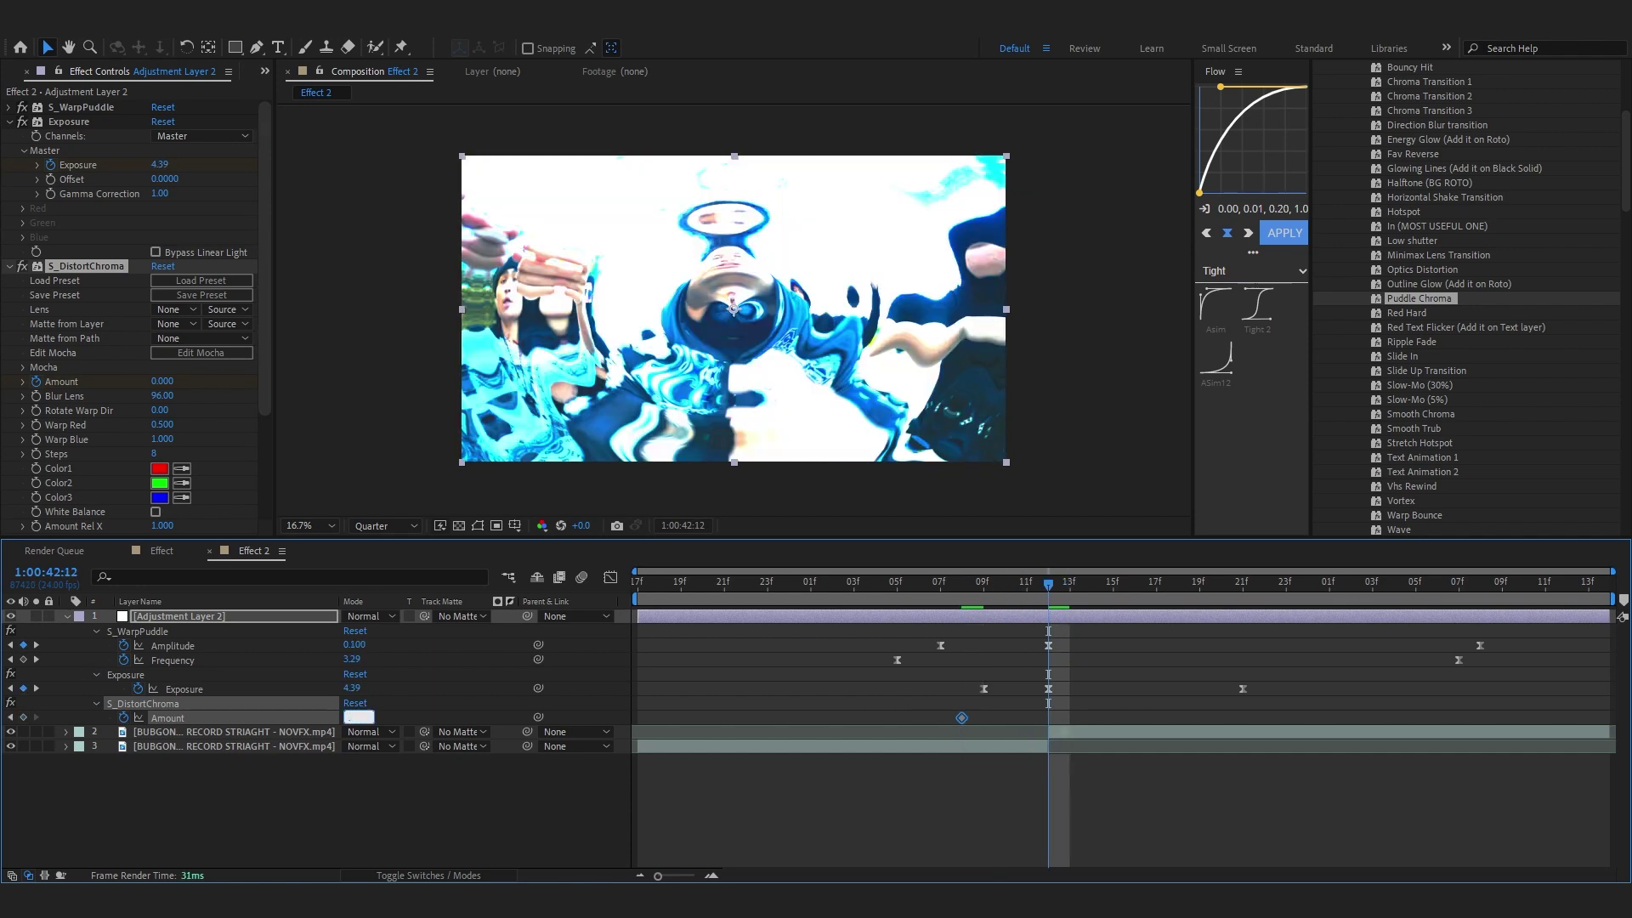
click(378, 770)
- Keyframe the S_DistortChroma Amount back to 0 at 1:00:43:07 and move that keyframe earlier to 1:00:43:03
drag(1067, 585, 1463, 855)
key(space)
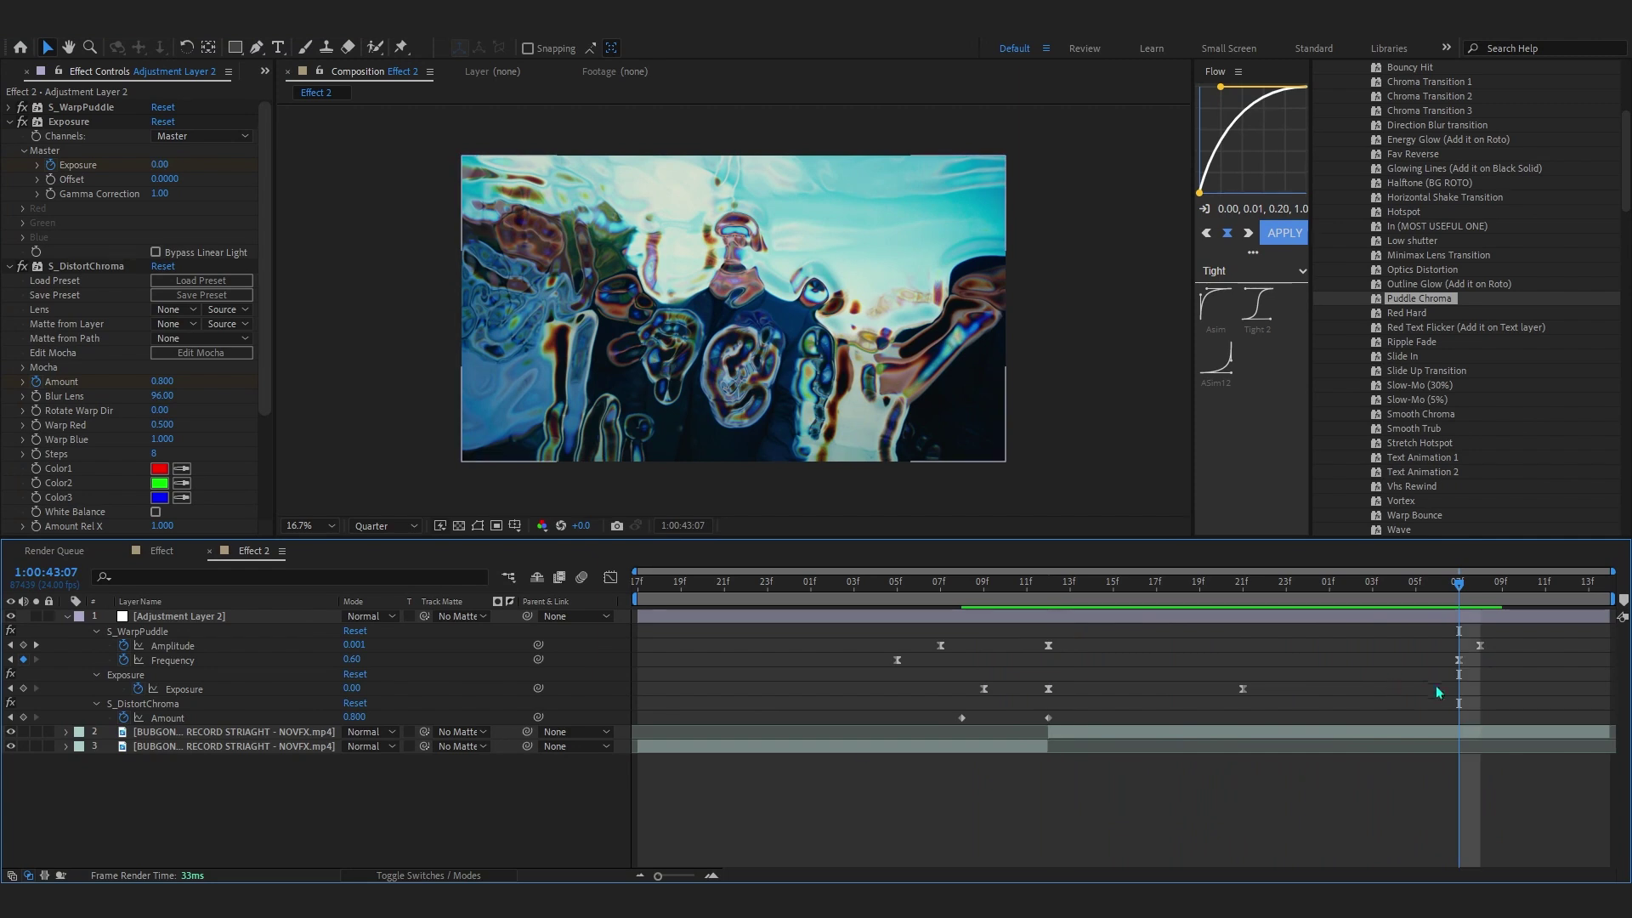
click(360, 717)
text(0)
key(Return)
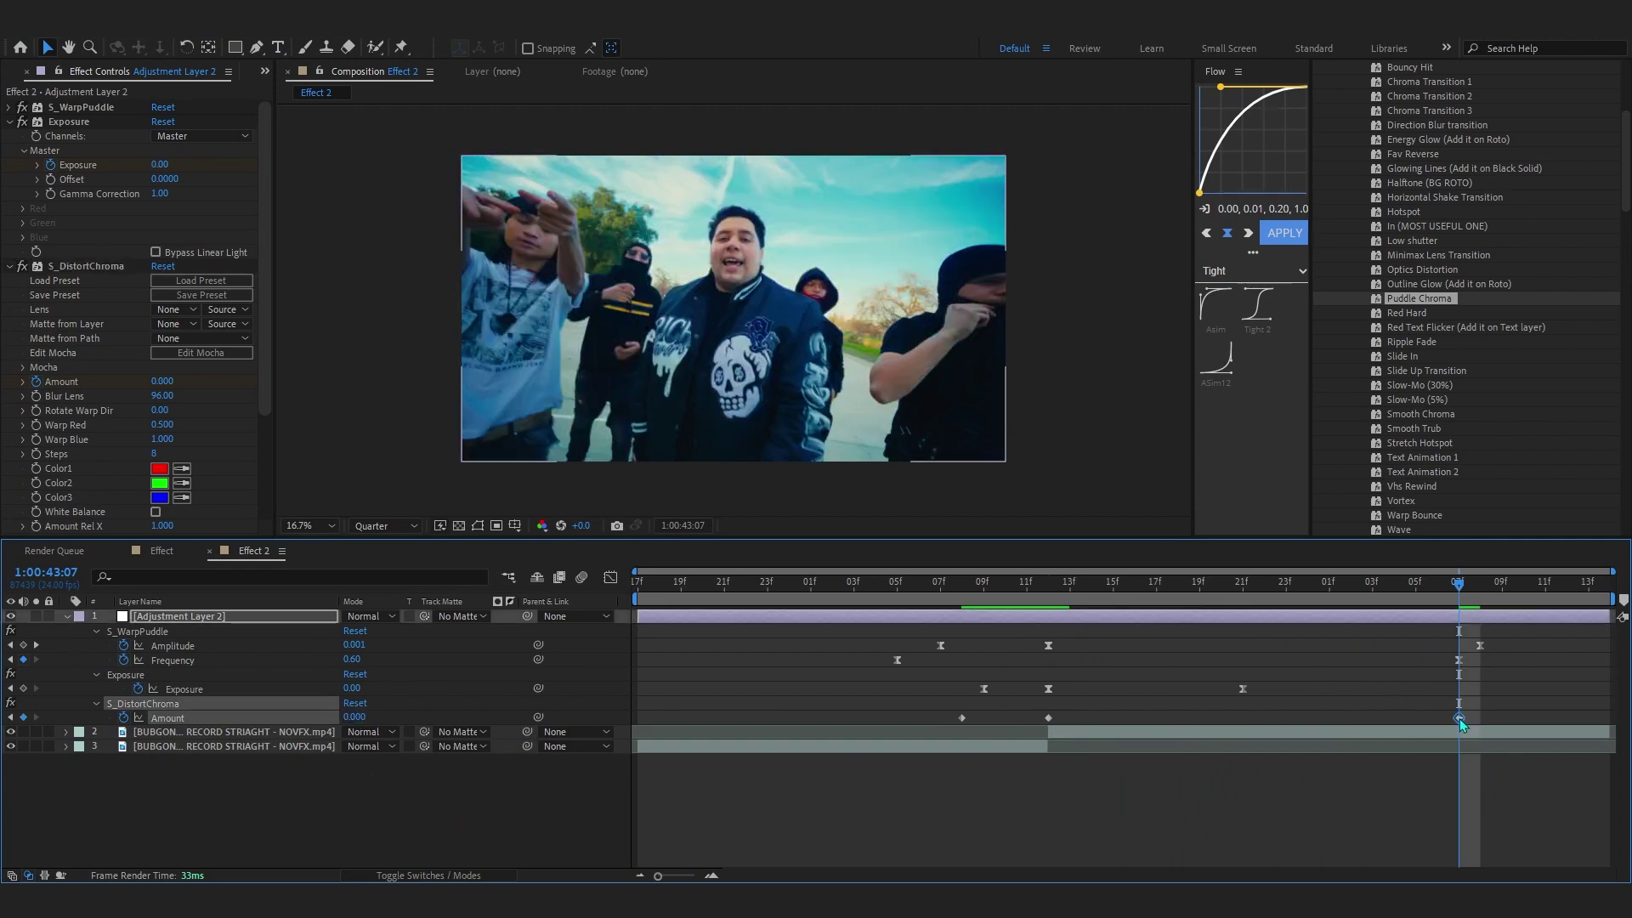
key(Page_Up)
key(Page_Up)
key(Page_Up)
drag(1459, 718, 1371, 717)
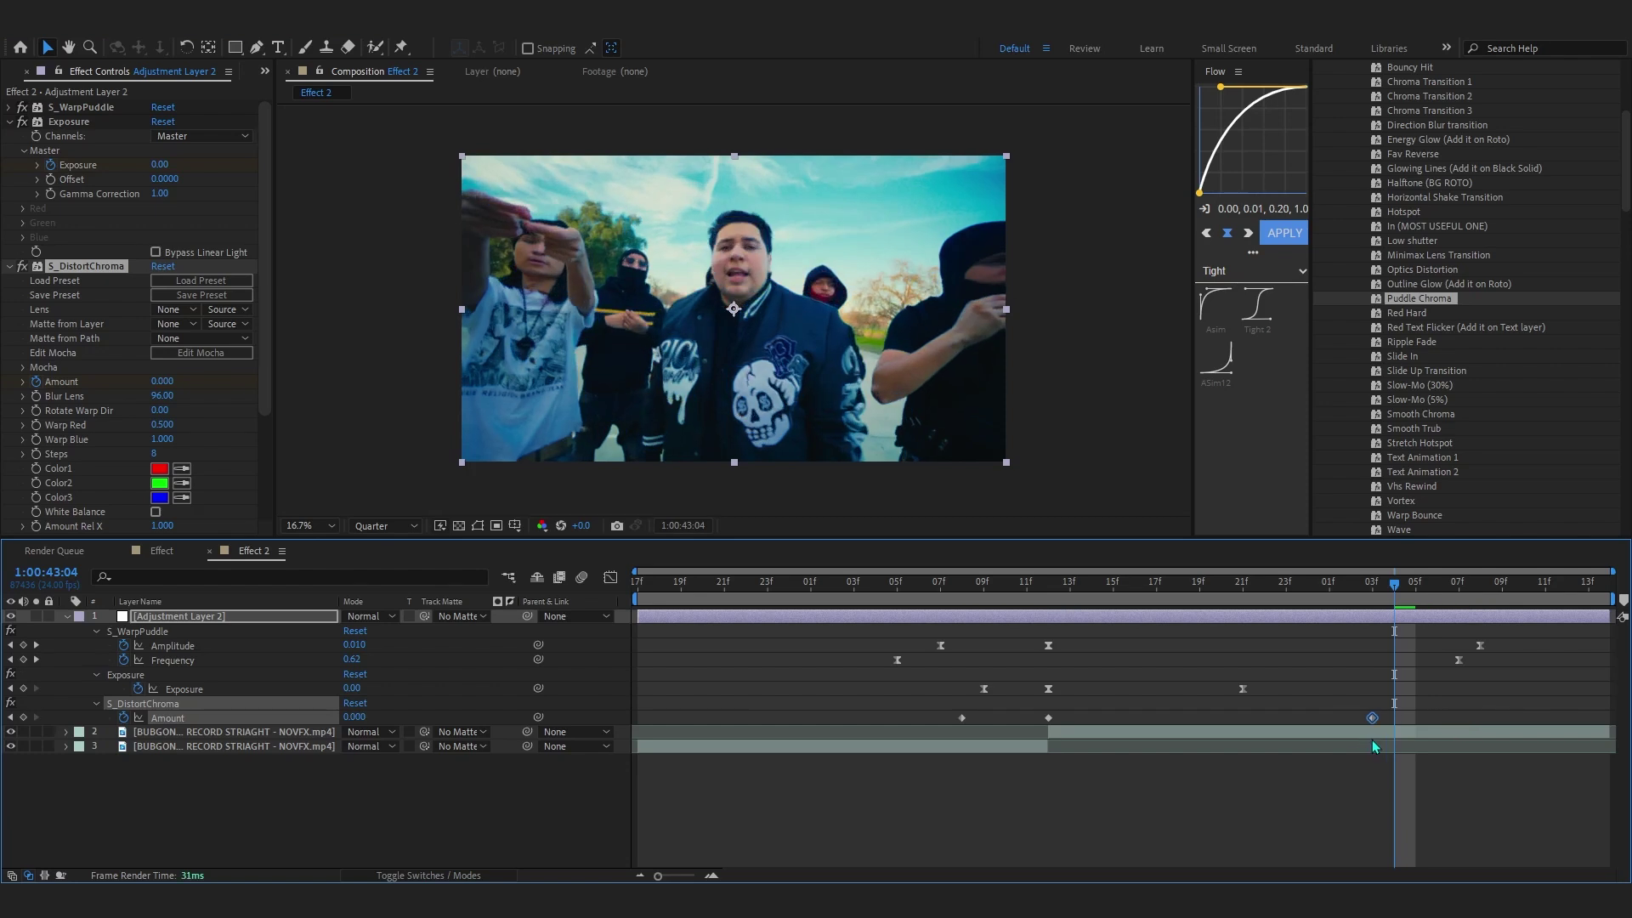
- Apply Easy Ease to all three S_DistortChroma Amount keyframes
drag(1482, 723, 941, 723)
key(End)
key(F9)
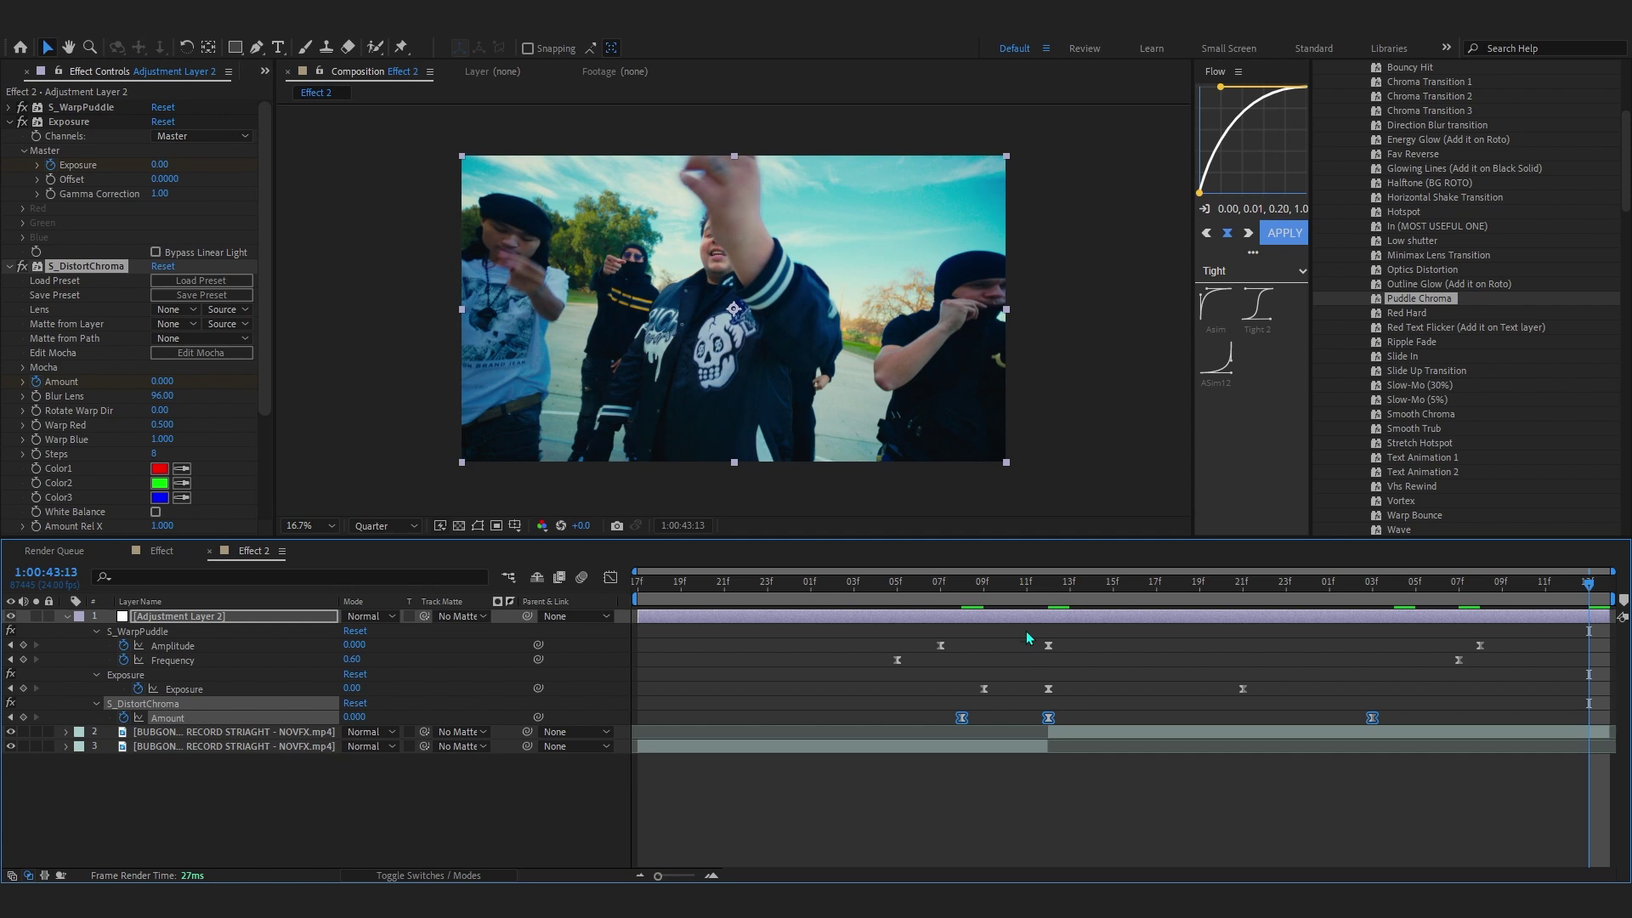
- Adjust the ease handles on the Amount speed graph around the cut and return to the layer bars at 1:00:42:08
click(1027, 584)
click(609, 578)
click(610, 581)
click(1048, 786)
mouse_move(1033, 783)
mouse_down()
mouse_move(1047, 782)
mouse_move(1004, 783)
mouse_up()
drag(980, 588, 961, 637)
key(shift+F3)
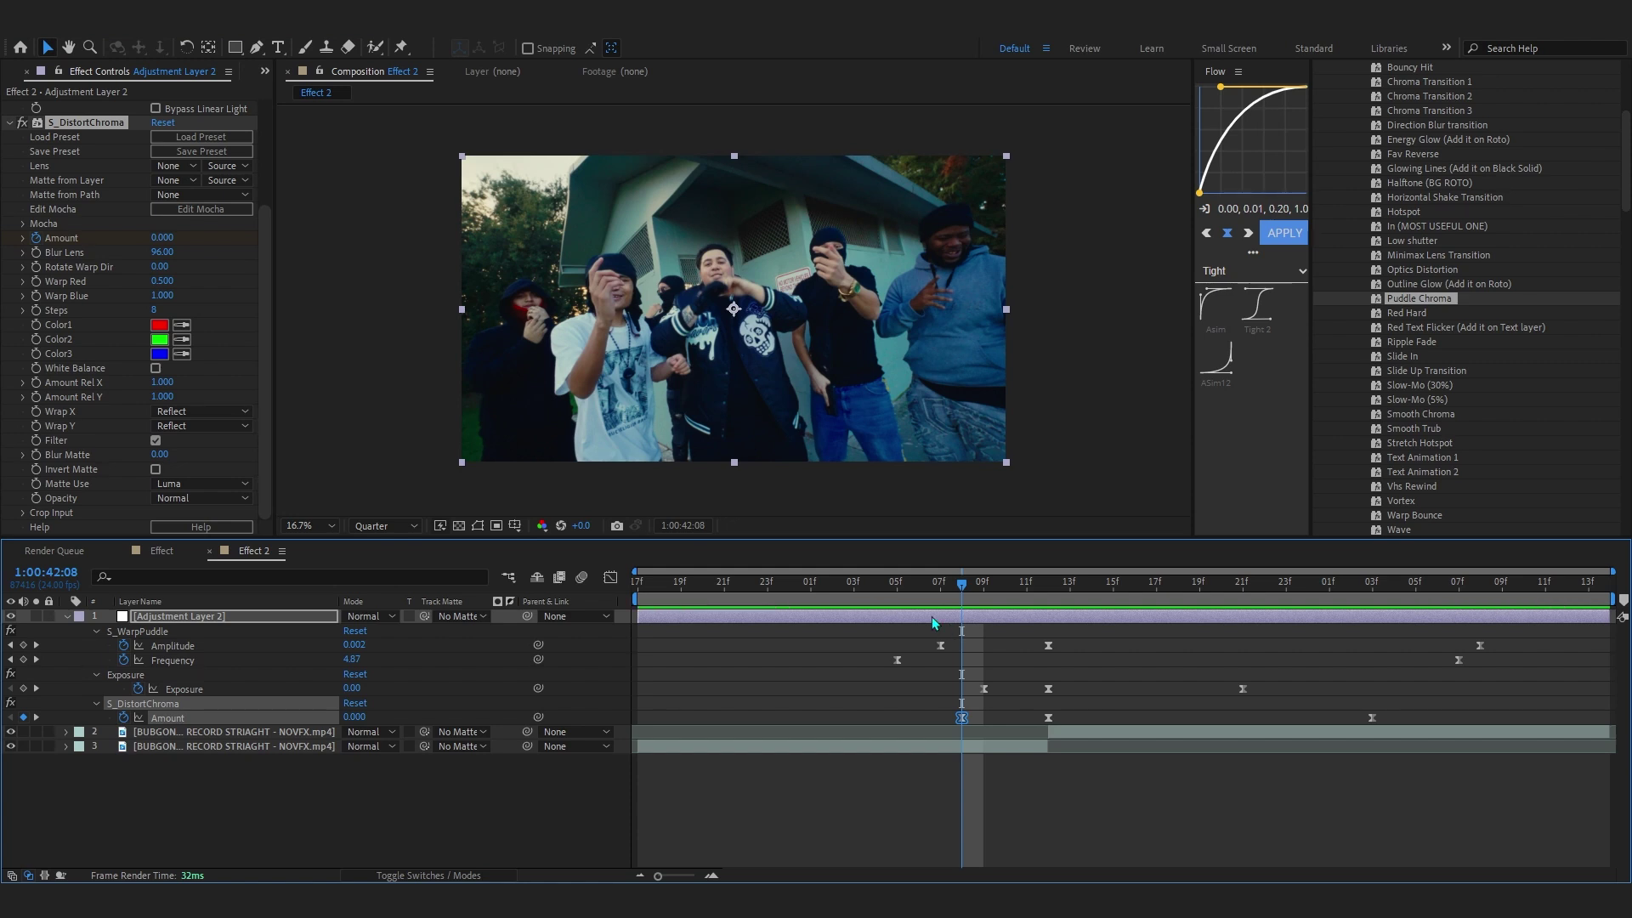
- Set the S_DistortChroma Blur Lens to 50 and place its first keyframe at 1:00:42:07
click(157, 252)
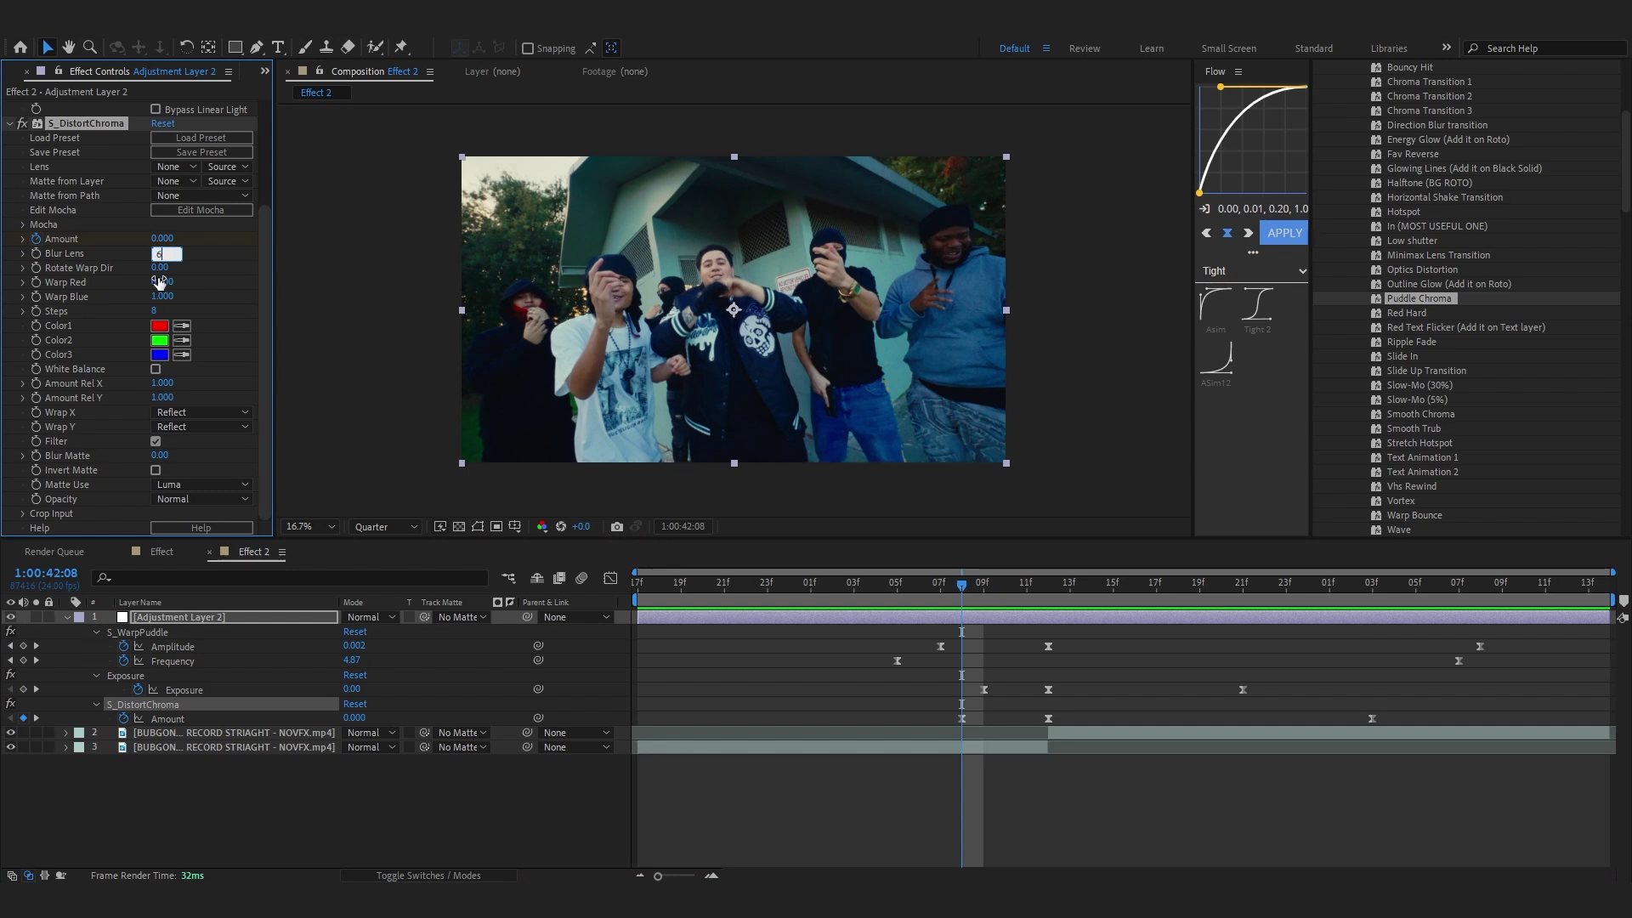
key(Return)
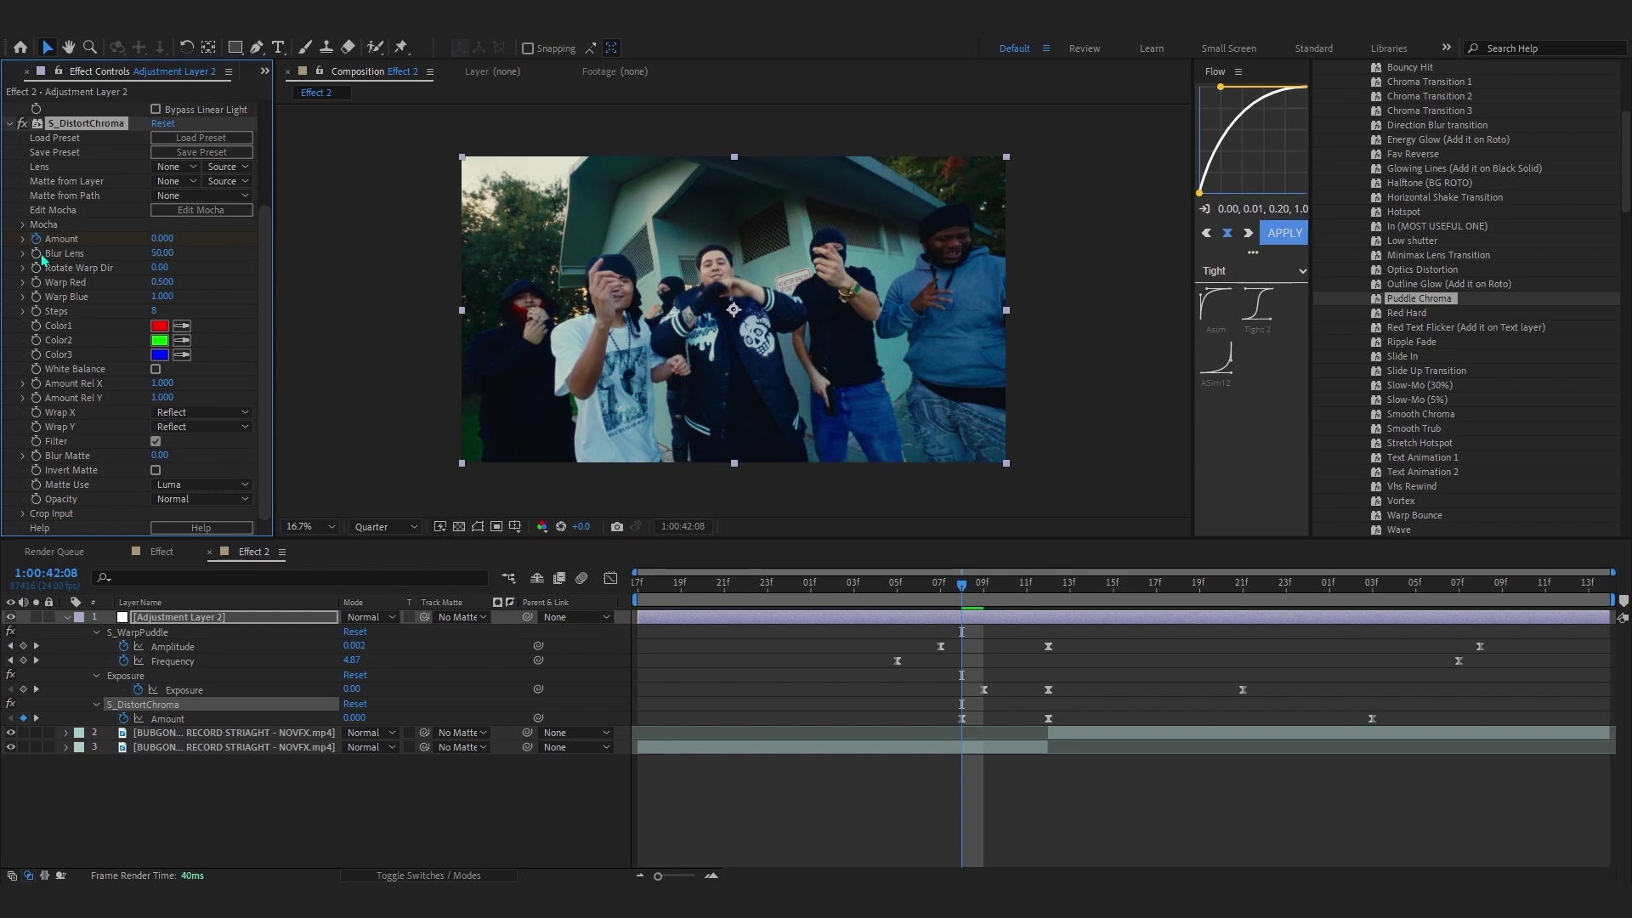
key(u)
key(u)
- Raise the Blur Lens to 999 at 1:00:43:04 as its second keyframe
drag(963, 585, 1042, 667)
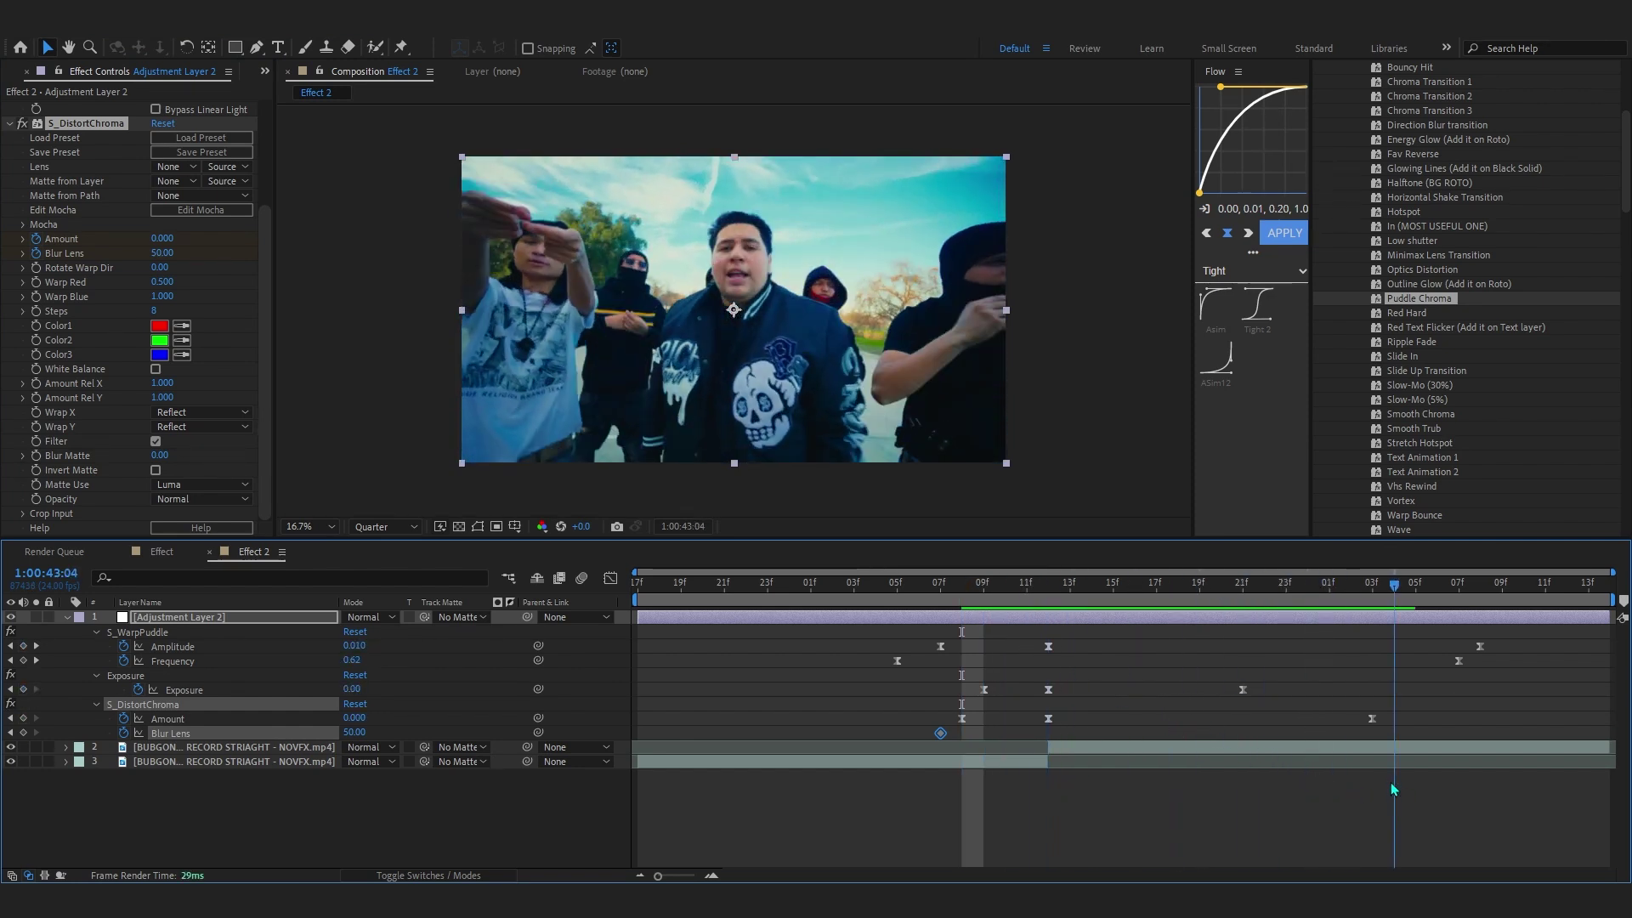
drag(353, 732, 1143, 688)
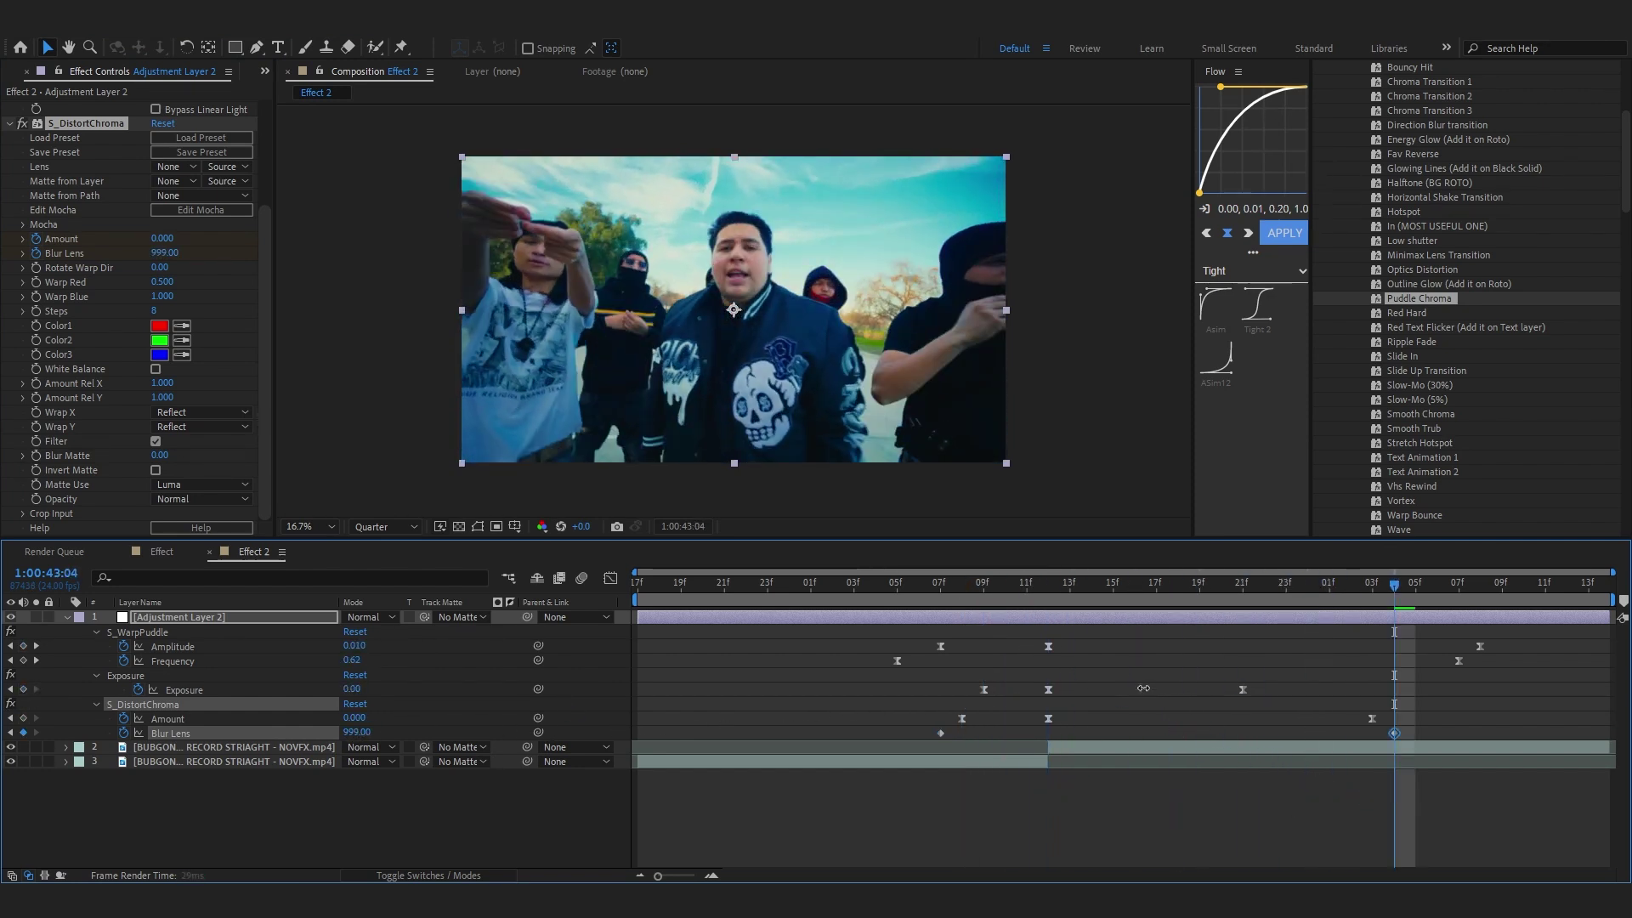
- Preview the transition with the composition view enlarged to fit the viewer
drag(1402, 667, 1418, 699)
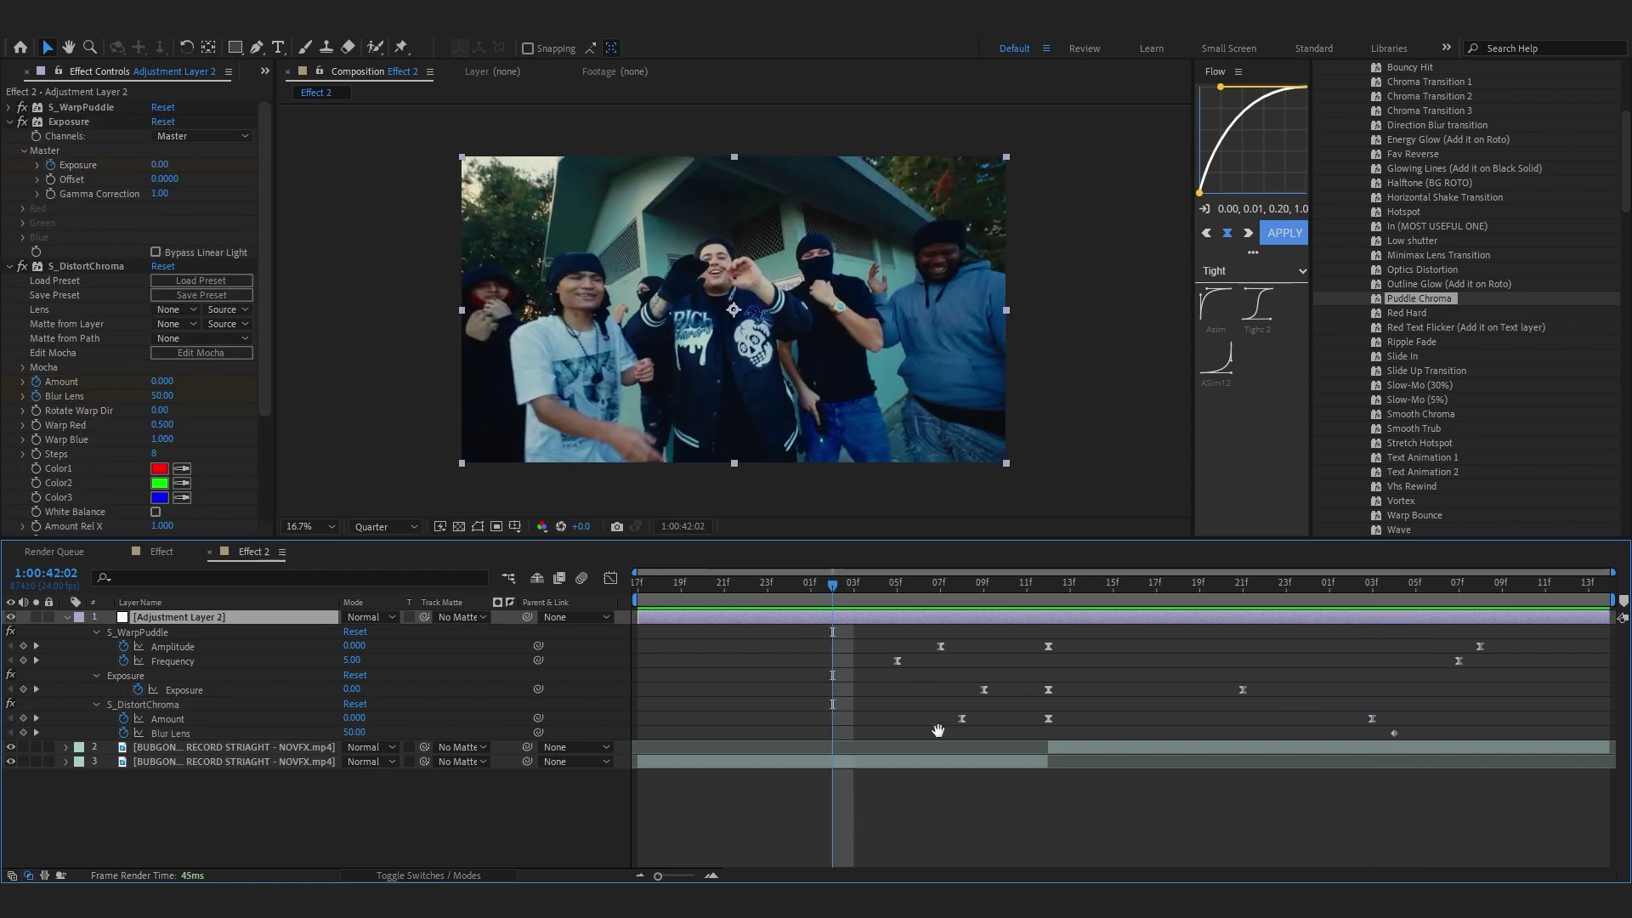
key(space)
click(310, 526)
click(312, 553)
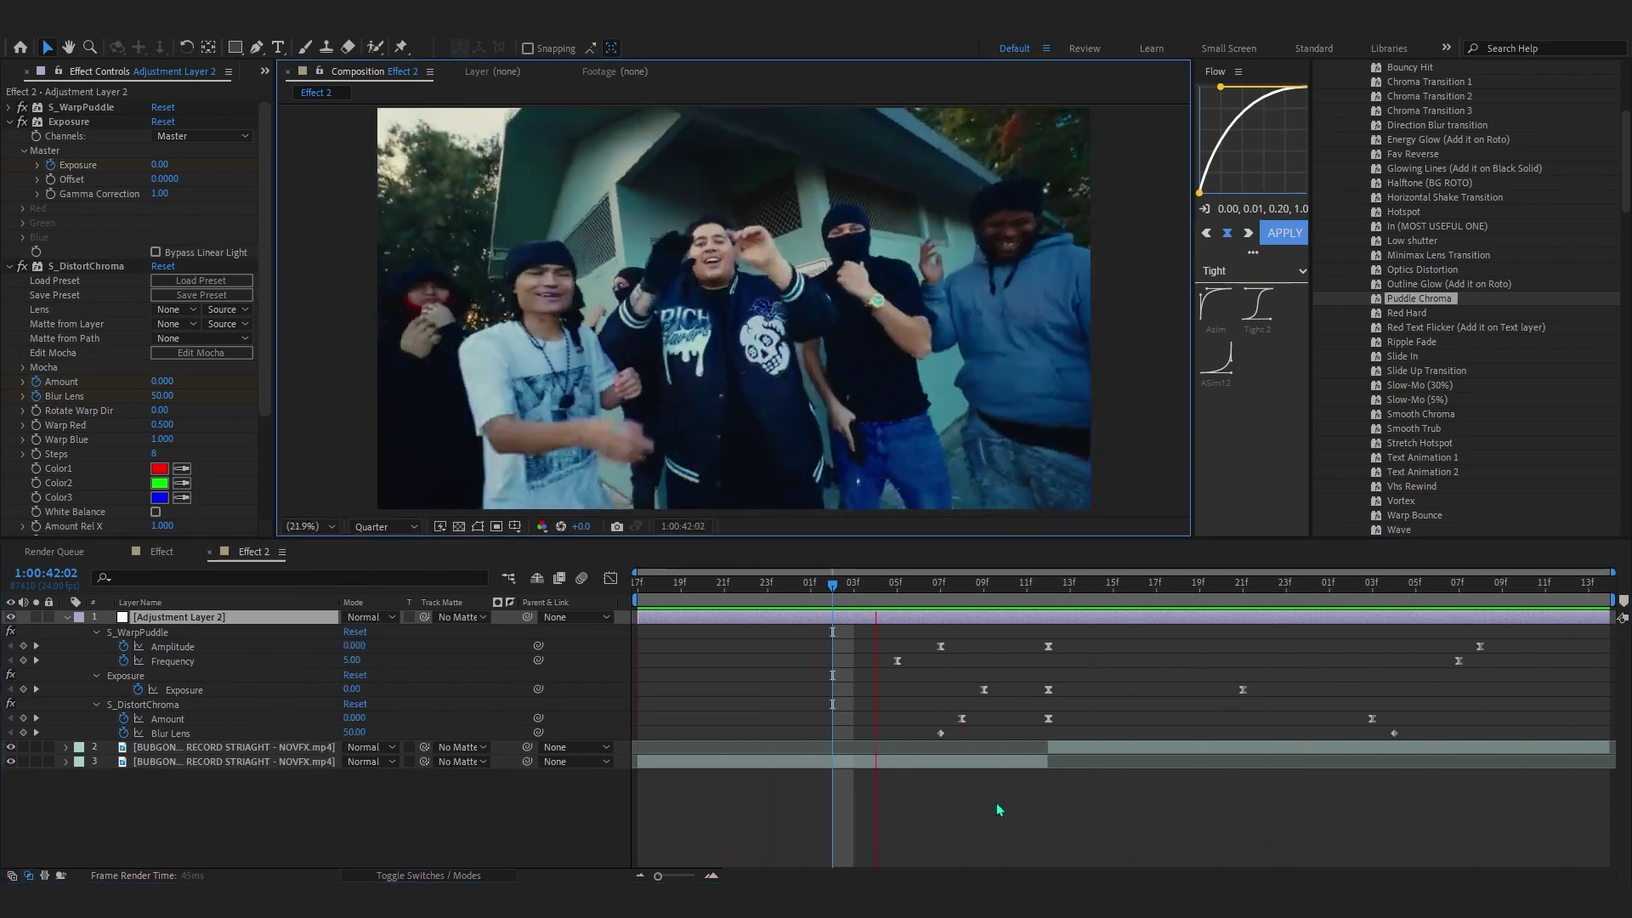
- Move the two S_DistortChroma Blur Lens keyframes outward to 1:00:42:05 and 1:00:43:05 and preview the transition
drag(940, 732, 900, 732)
drag(1393, 733, 1415, 733)
drag(748, 593, 832, 593)
key(space)
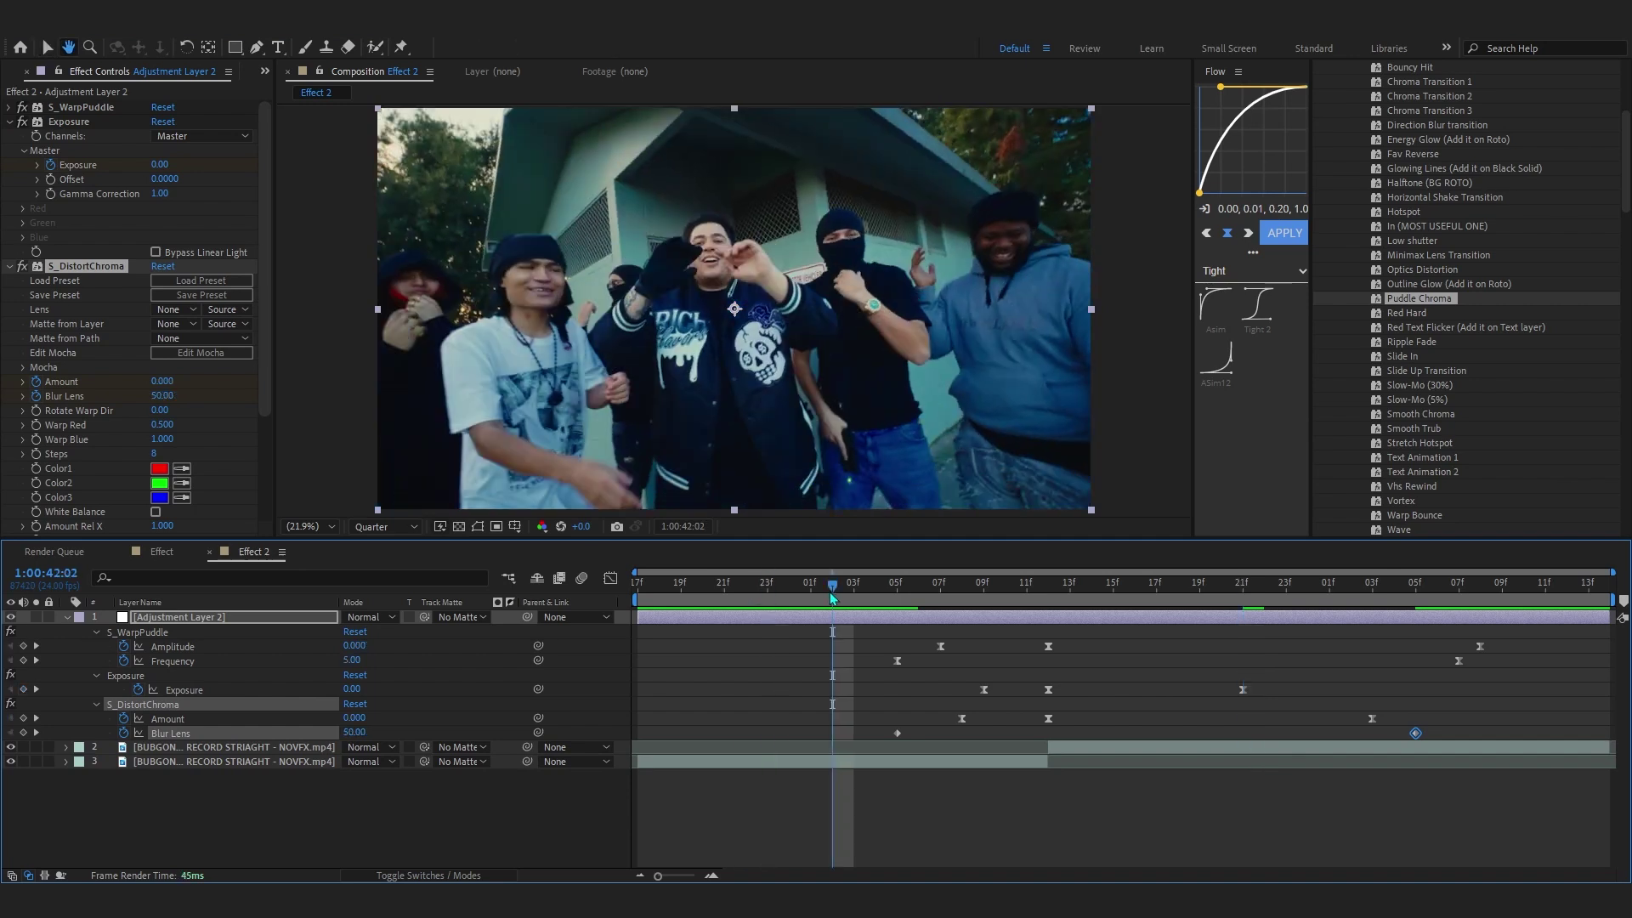
key(space)
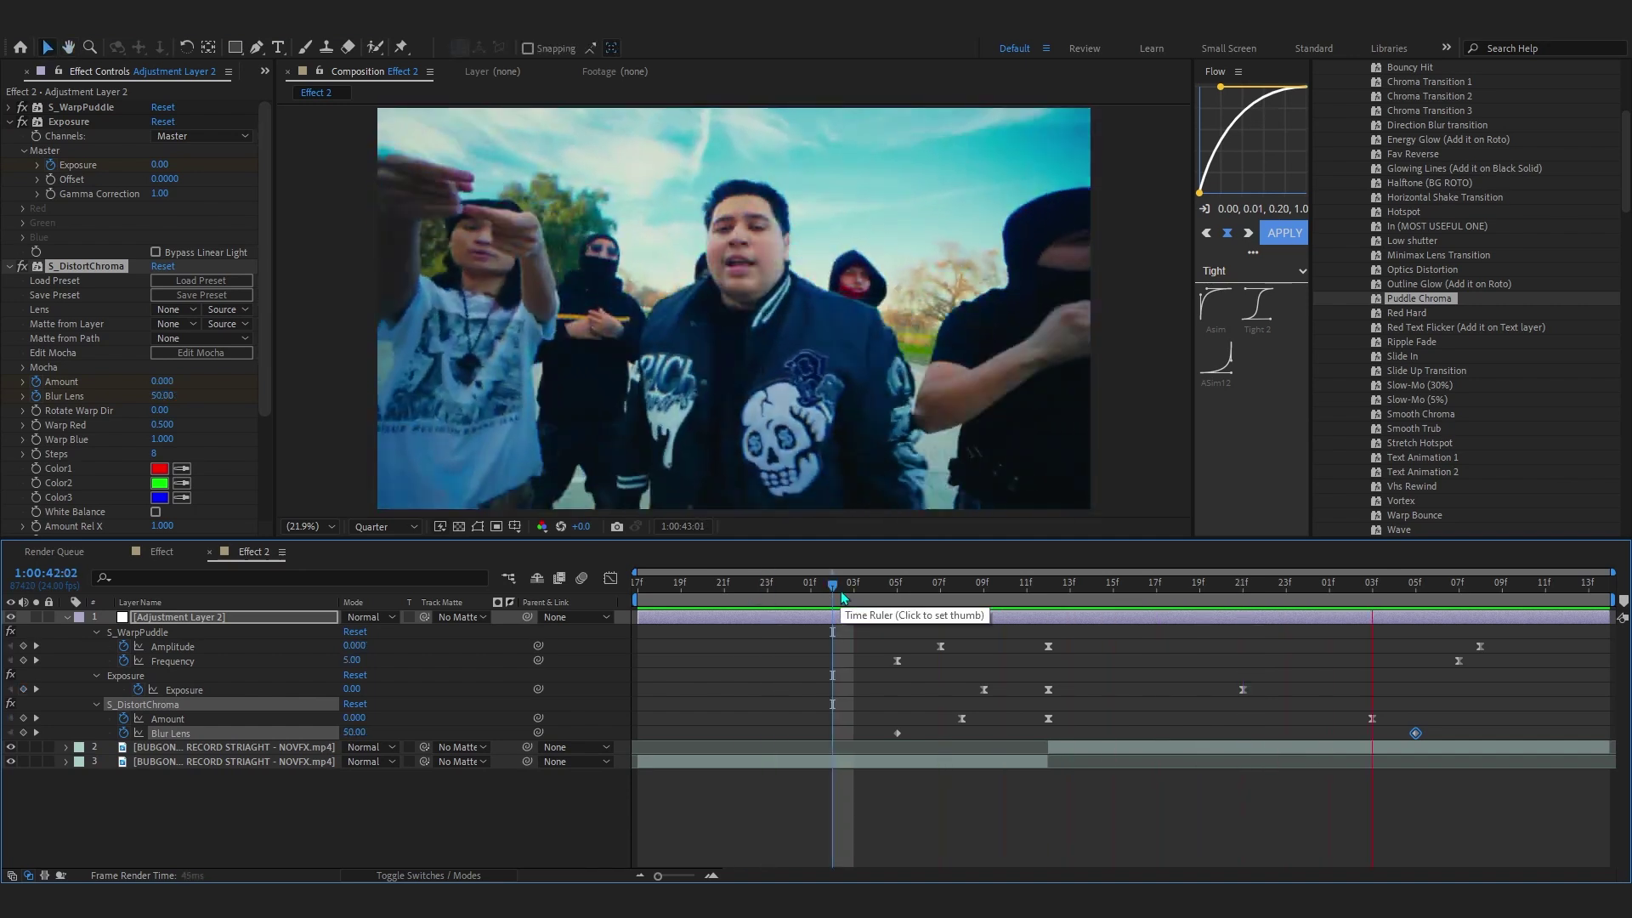
- Move the first Blur Lens keyframe to 1:00:42:07 and preview the timing again
drag(896, 732, 918, 732)
click(852, 595)
key(space)
key(space)
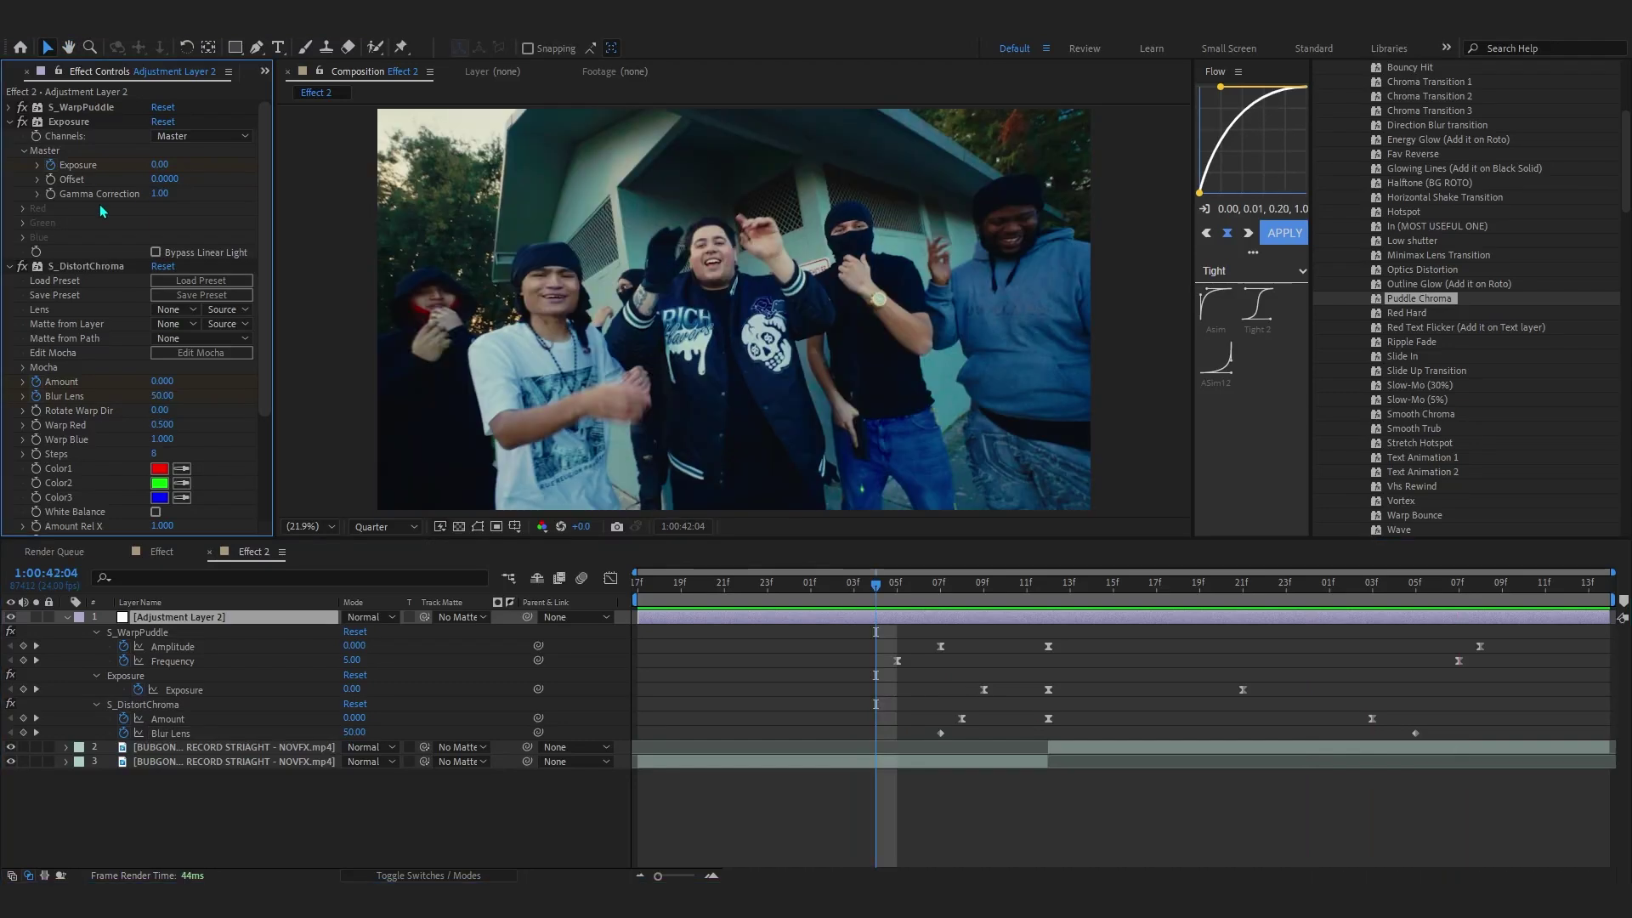
- Collapse the existing effects and add Radial Blur to the adjustment layer with its Type set to Zoom
key(ctrl+a)
click(8, 122)
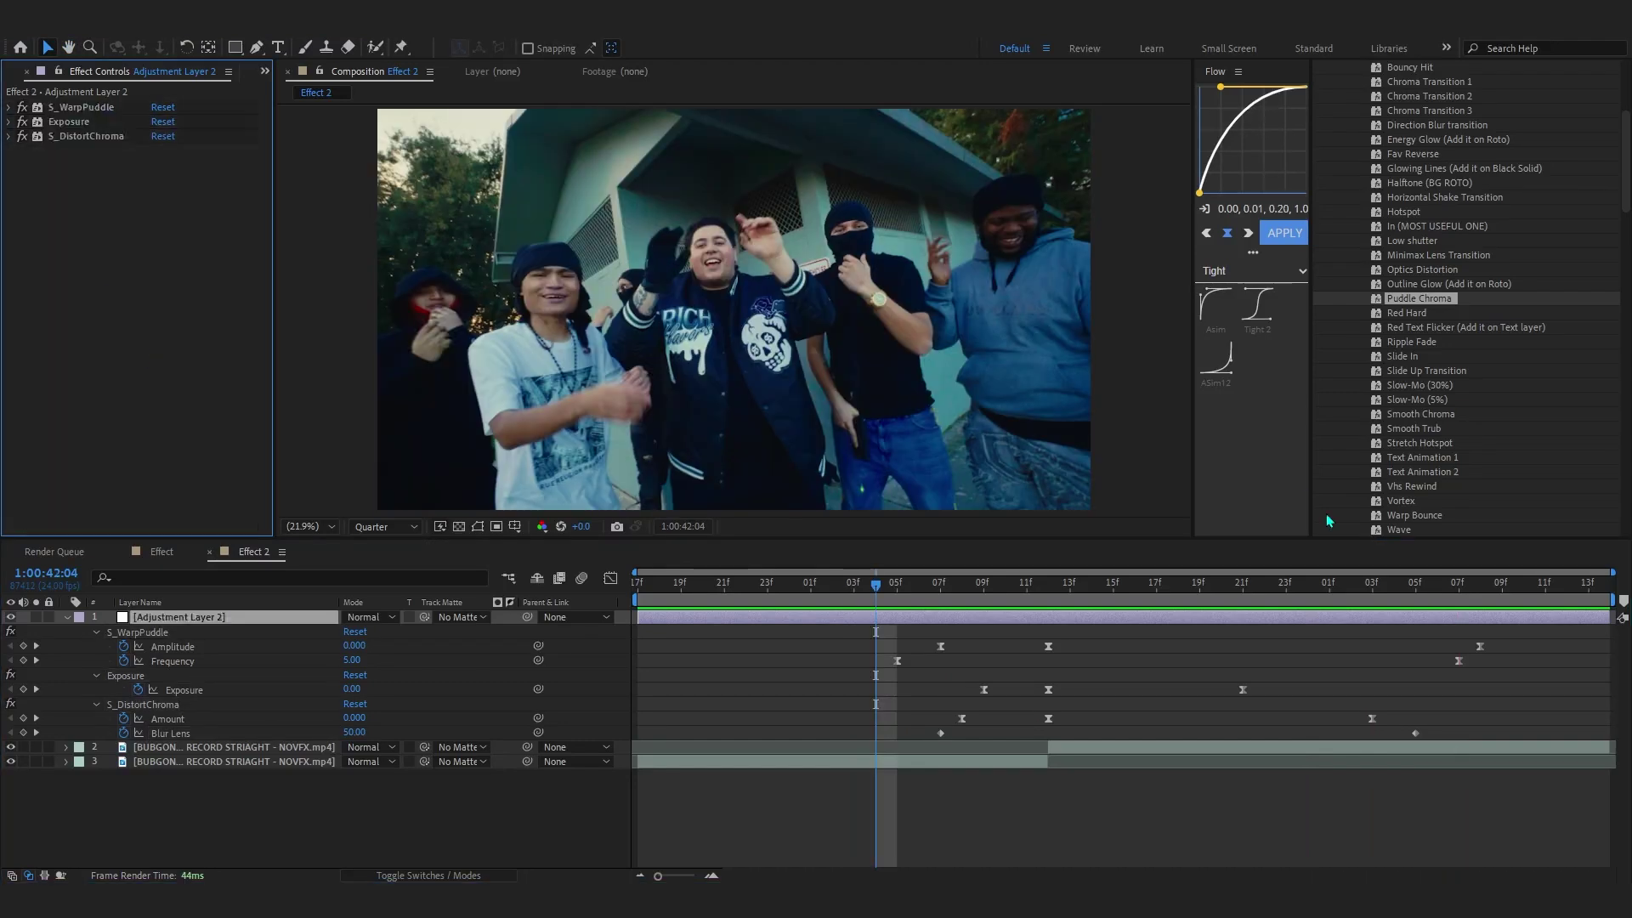
click(1001, 598)
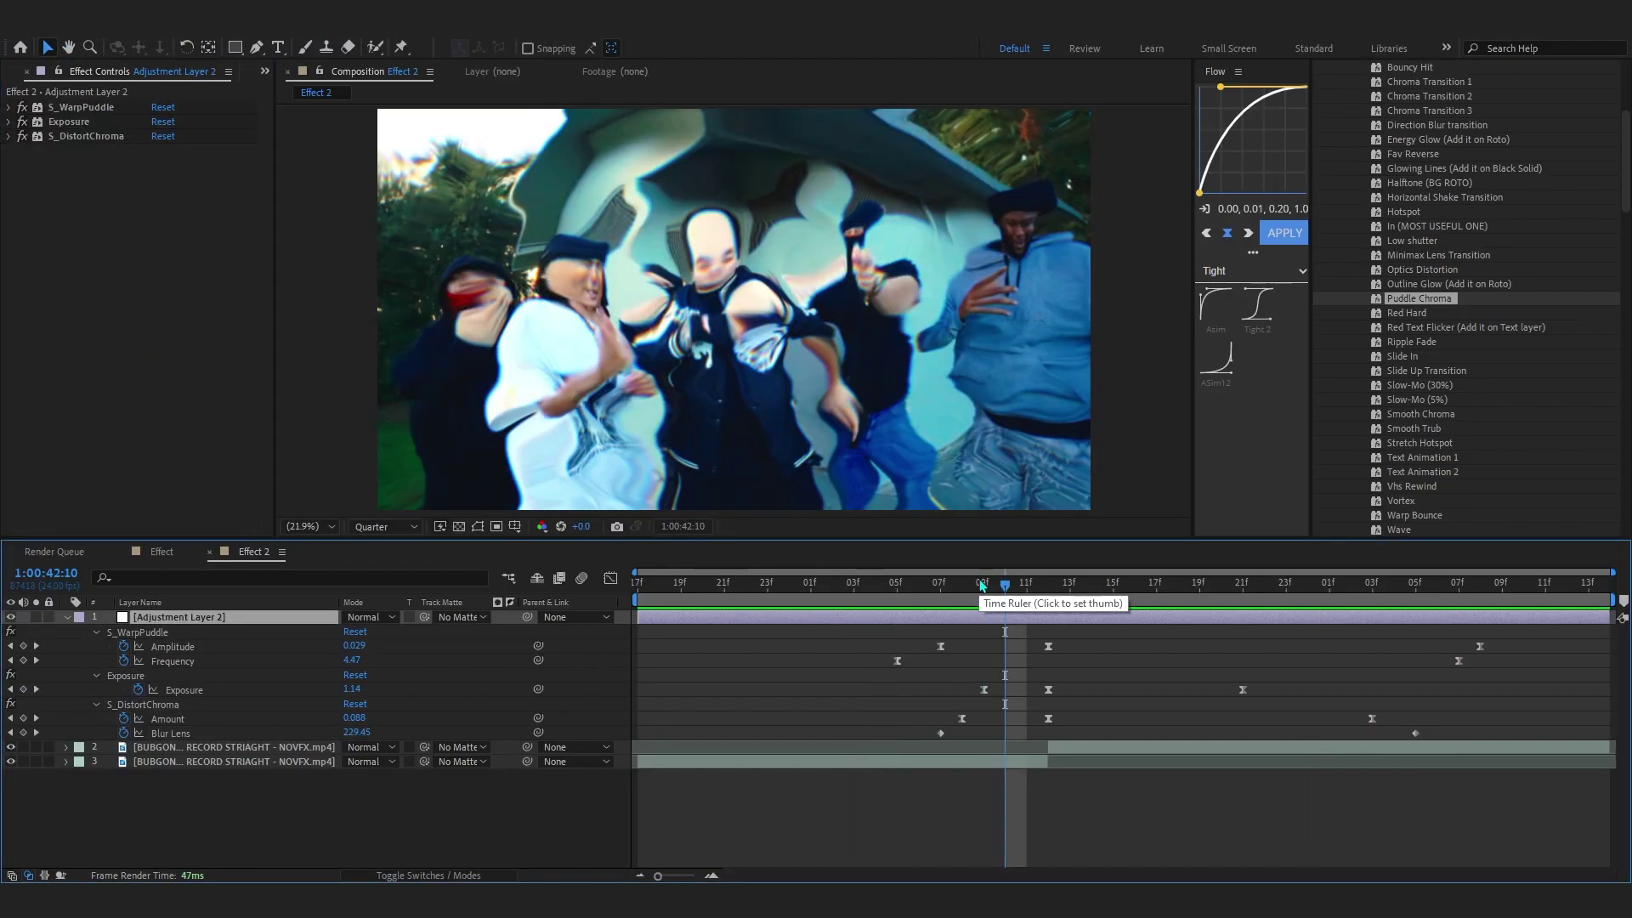
key(ctrl+space)
text(radia)
key(Down)
key(Return)
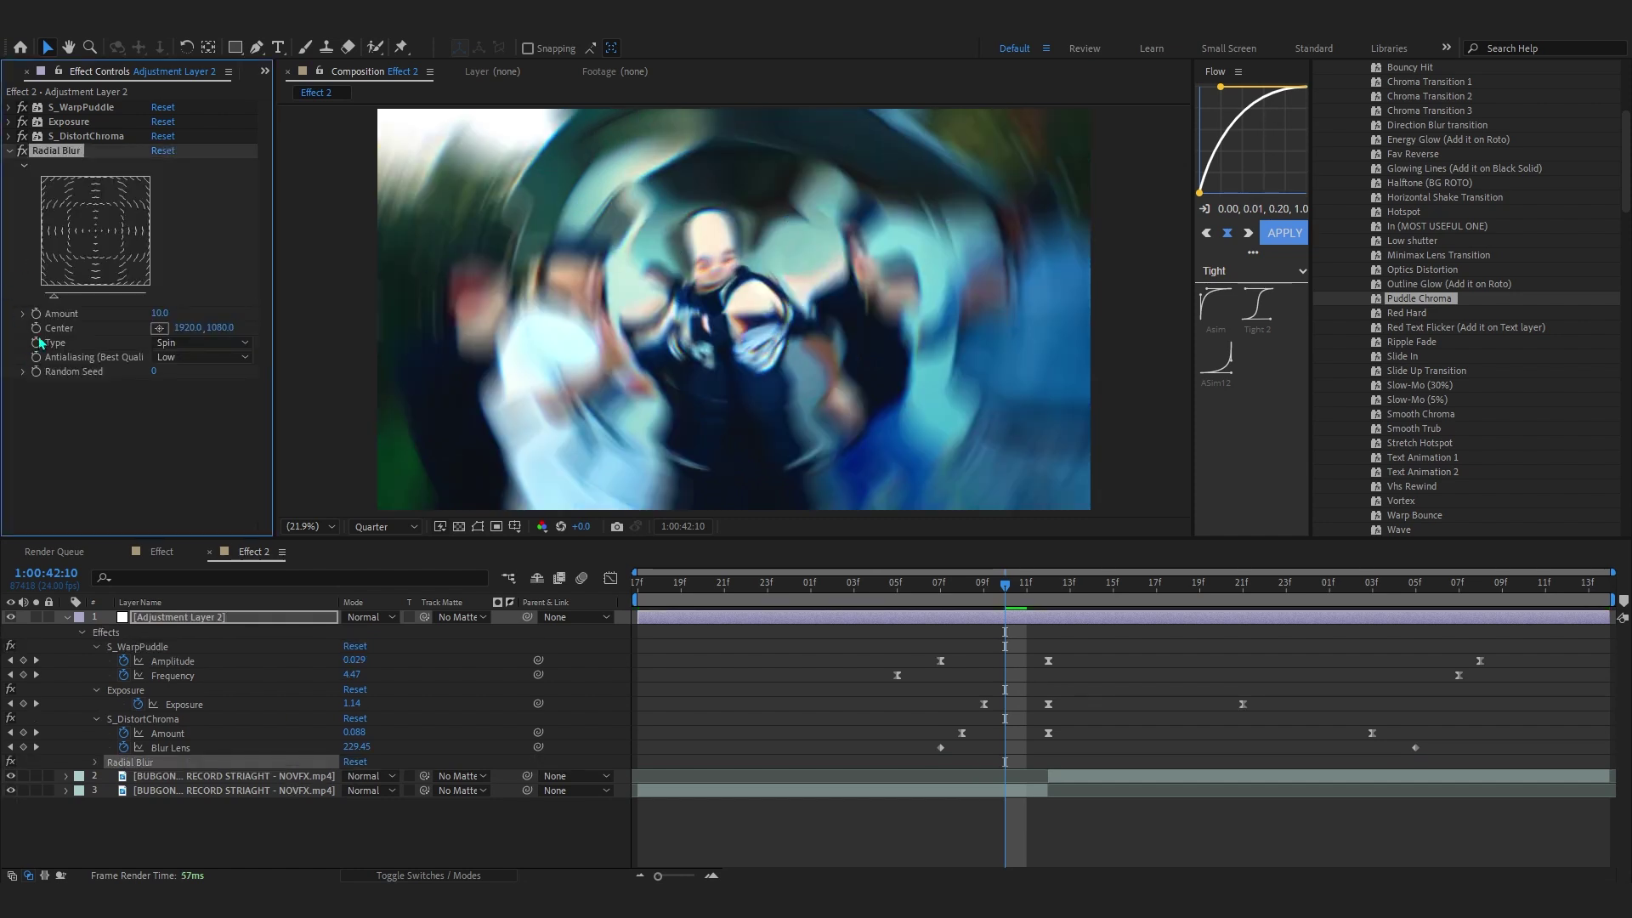
click(163, 343)
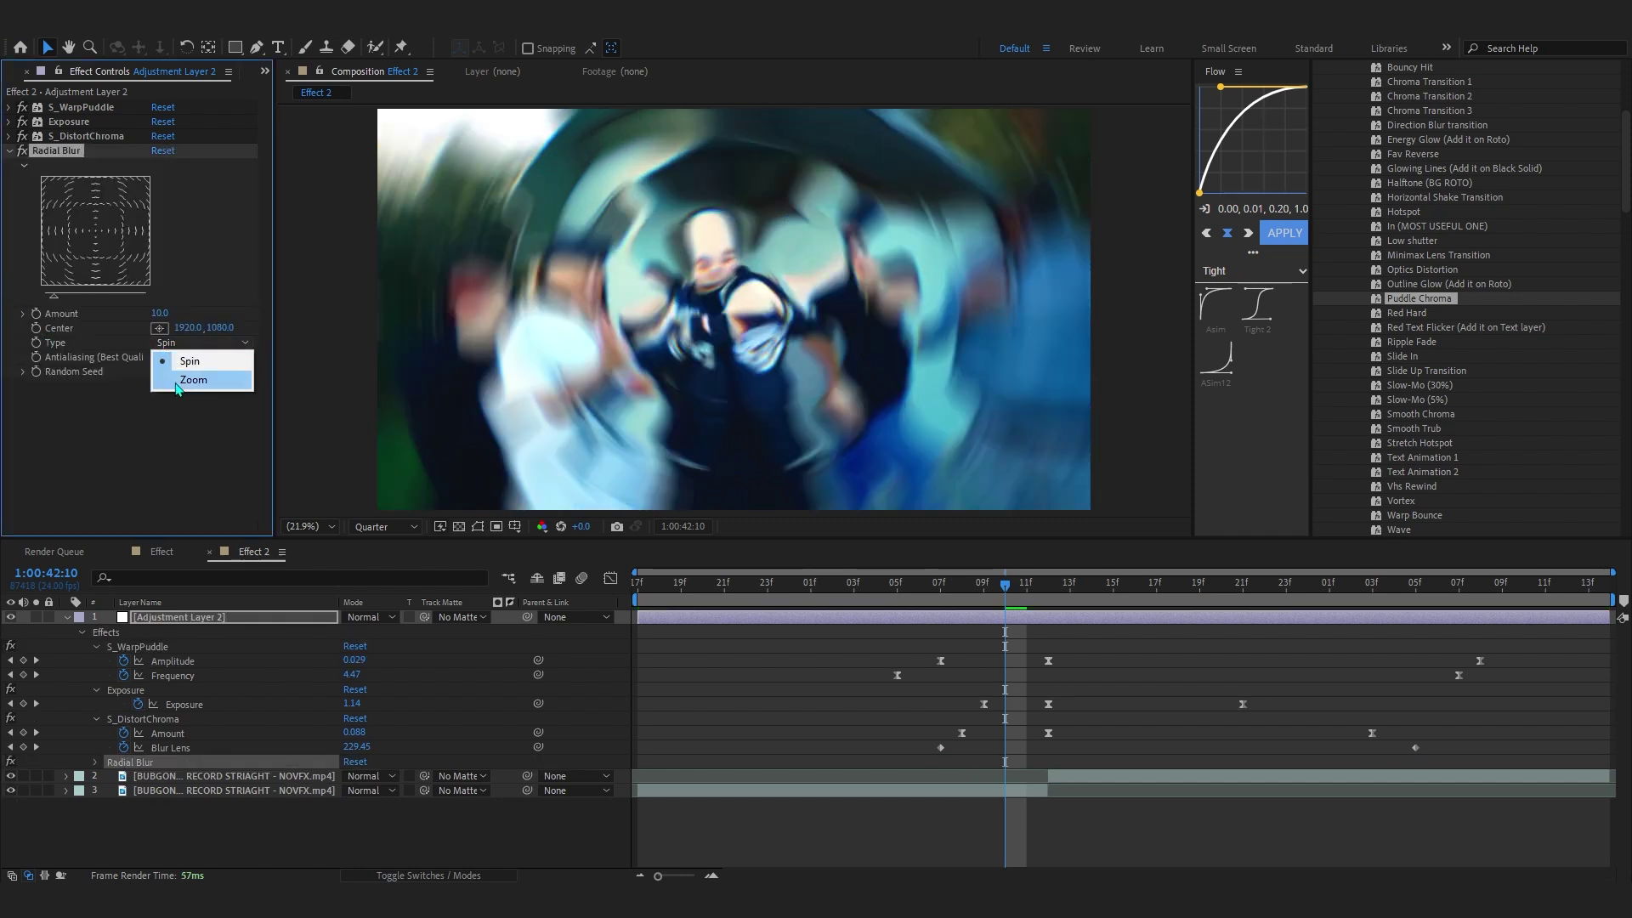
click(170, 379)
- Keyframe the Radial Blur Amount at 30 on the cut at 1:00:42:12 and show the layer's keyframed properties
click(1048, 595)
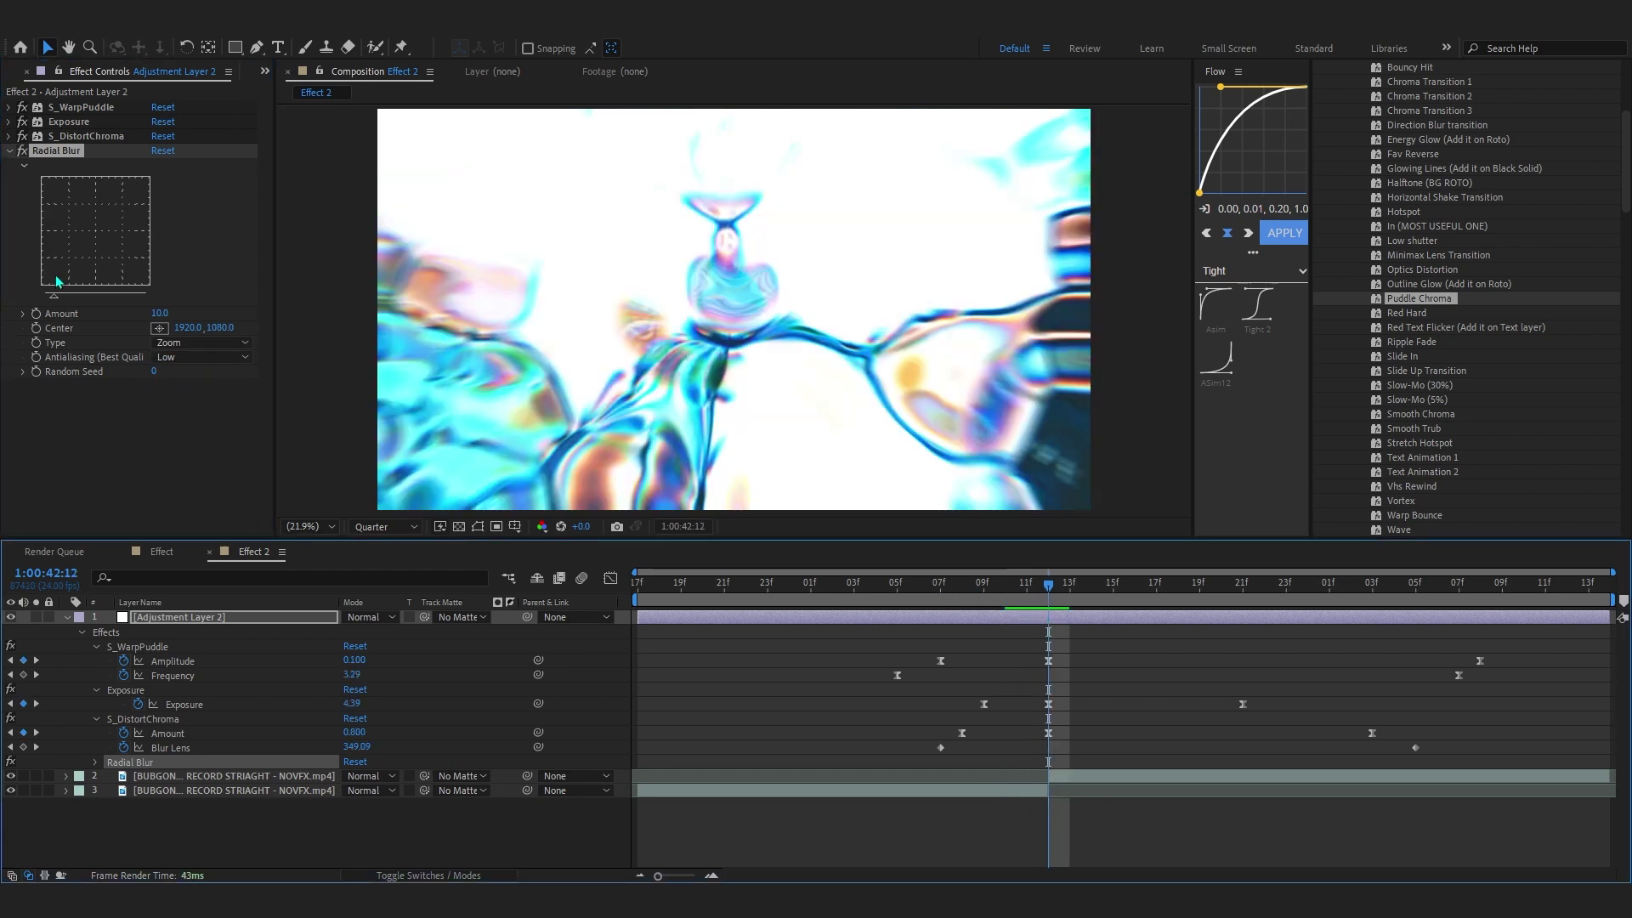
click(35, 313)
drag(159, 313, 183, 319)
key(u)
key(u)
- Add Radial Blur Amount keyframes of 0 at 1:00:42:07 and 1:00:42:21
drag(1048, 586, 947, 630)
click(347, 761)
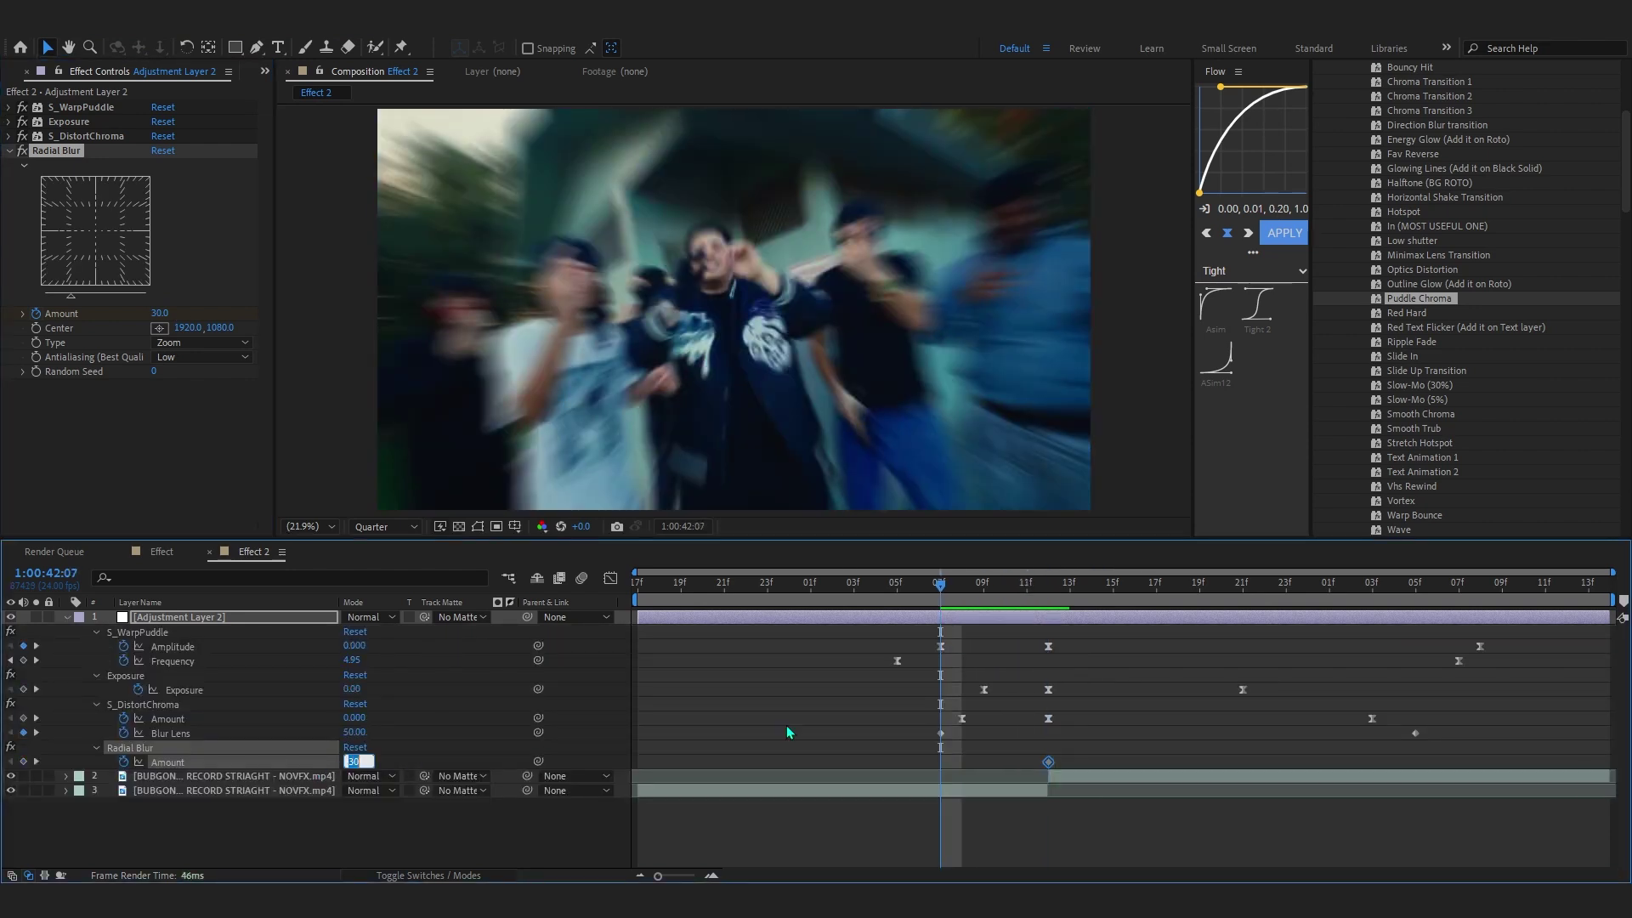
text(0)
click(792, 725)
drag(944, 586, 1237, 678)
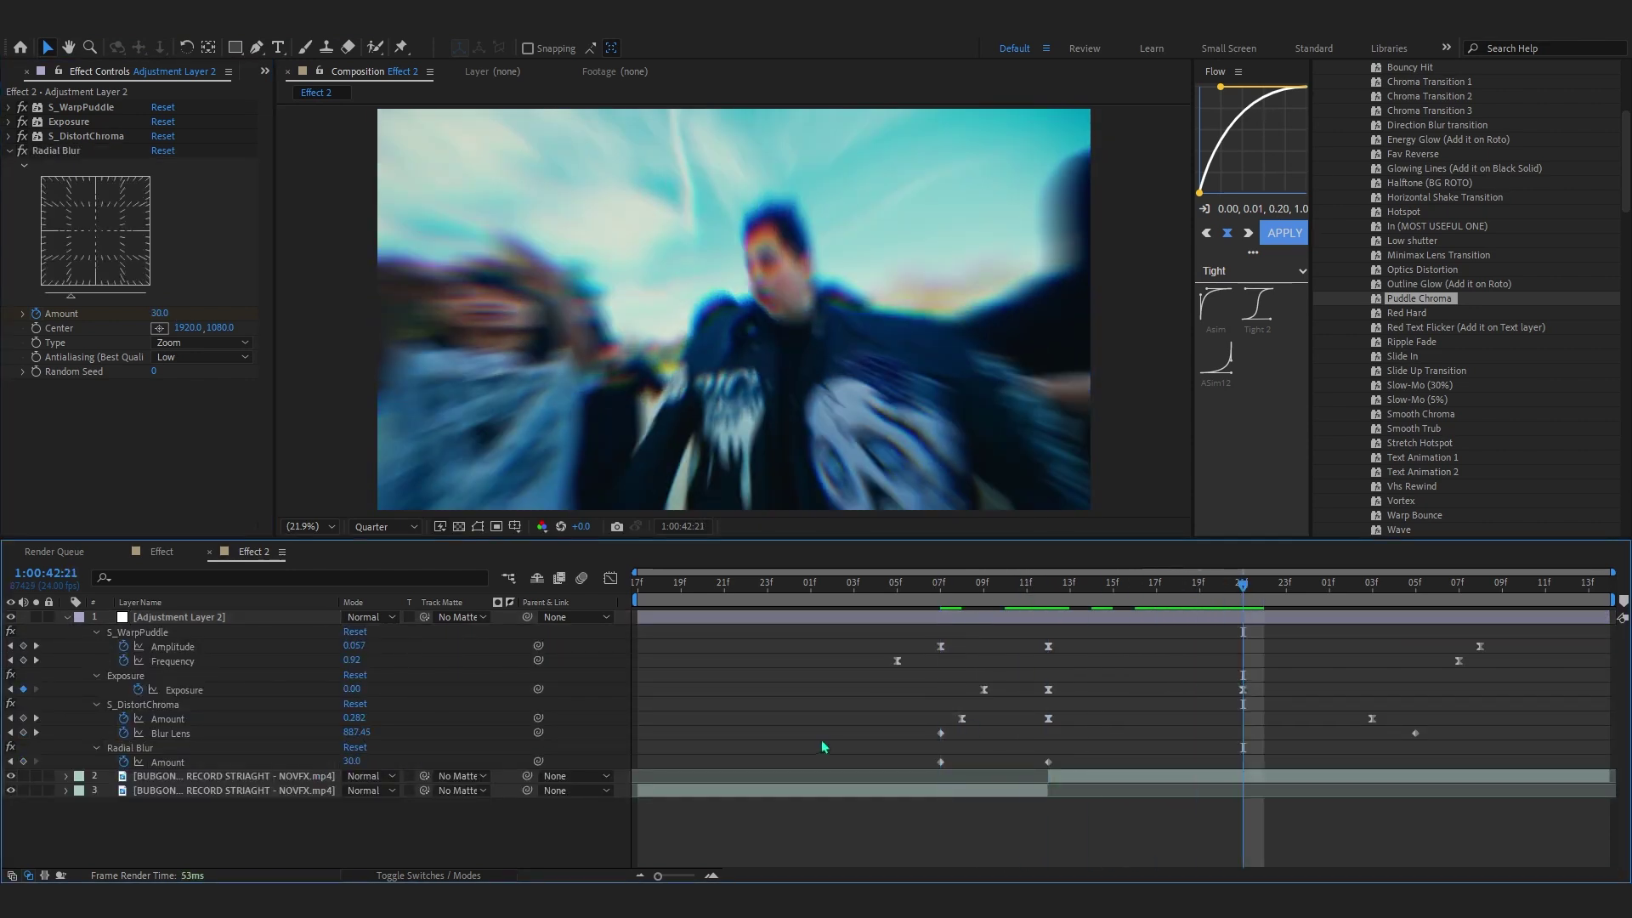
click(352, 761)
key(Return)
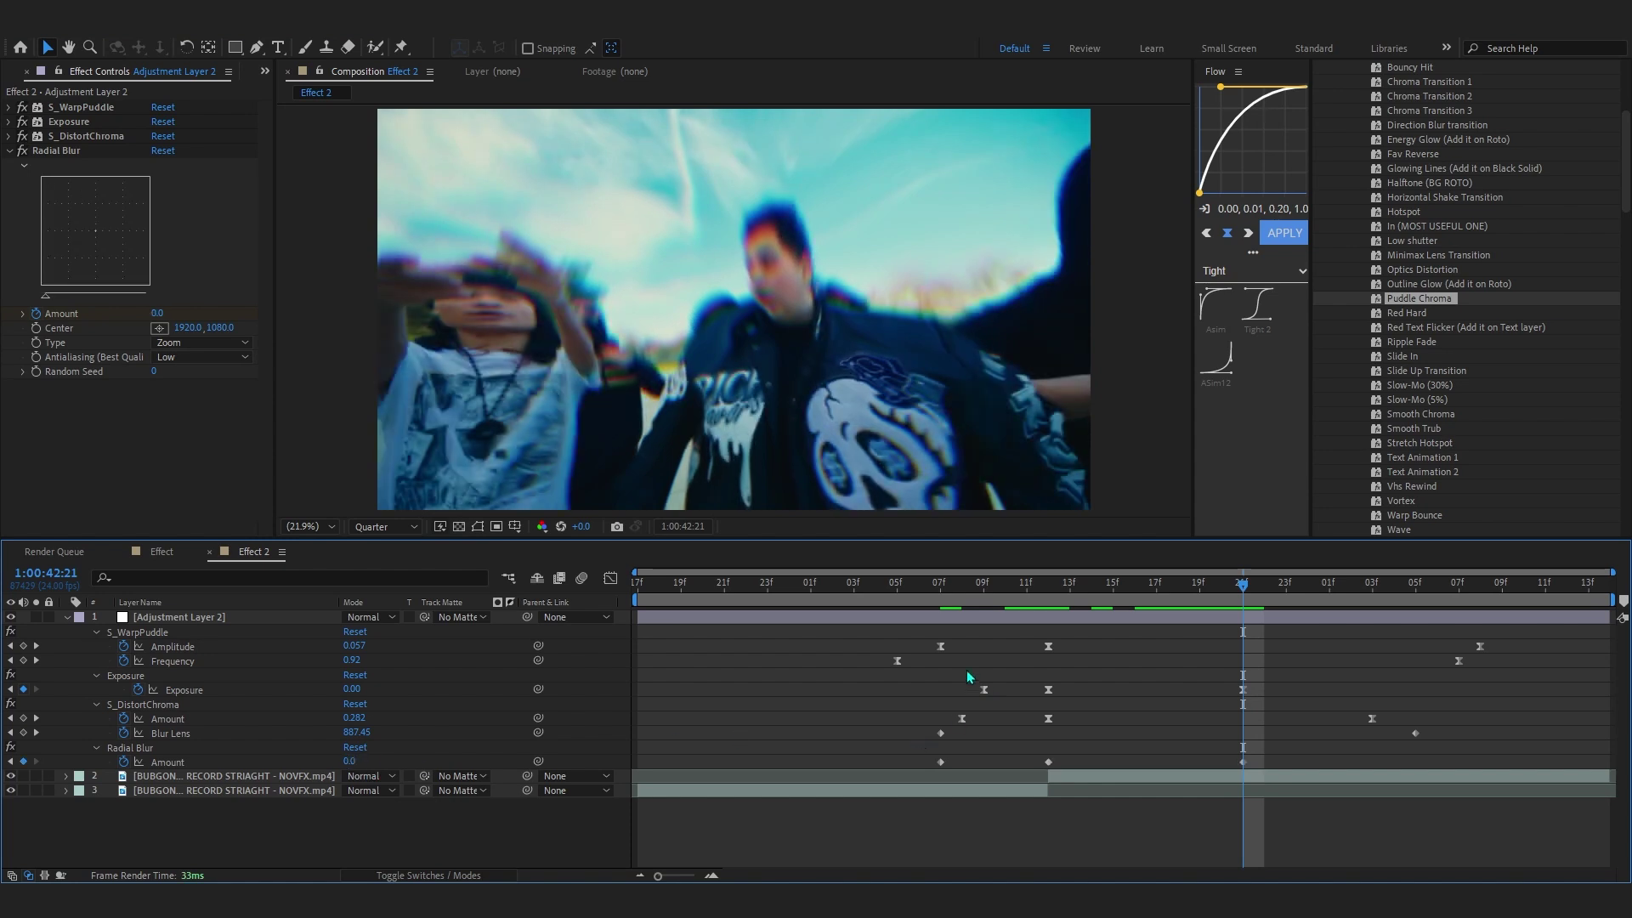
- Preview the zoom blur and apply Easy Ease to all three Radial Blur Amount keyframes
key(space)
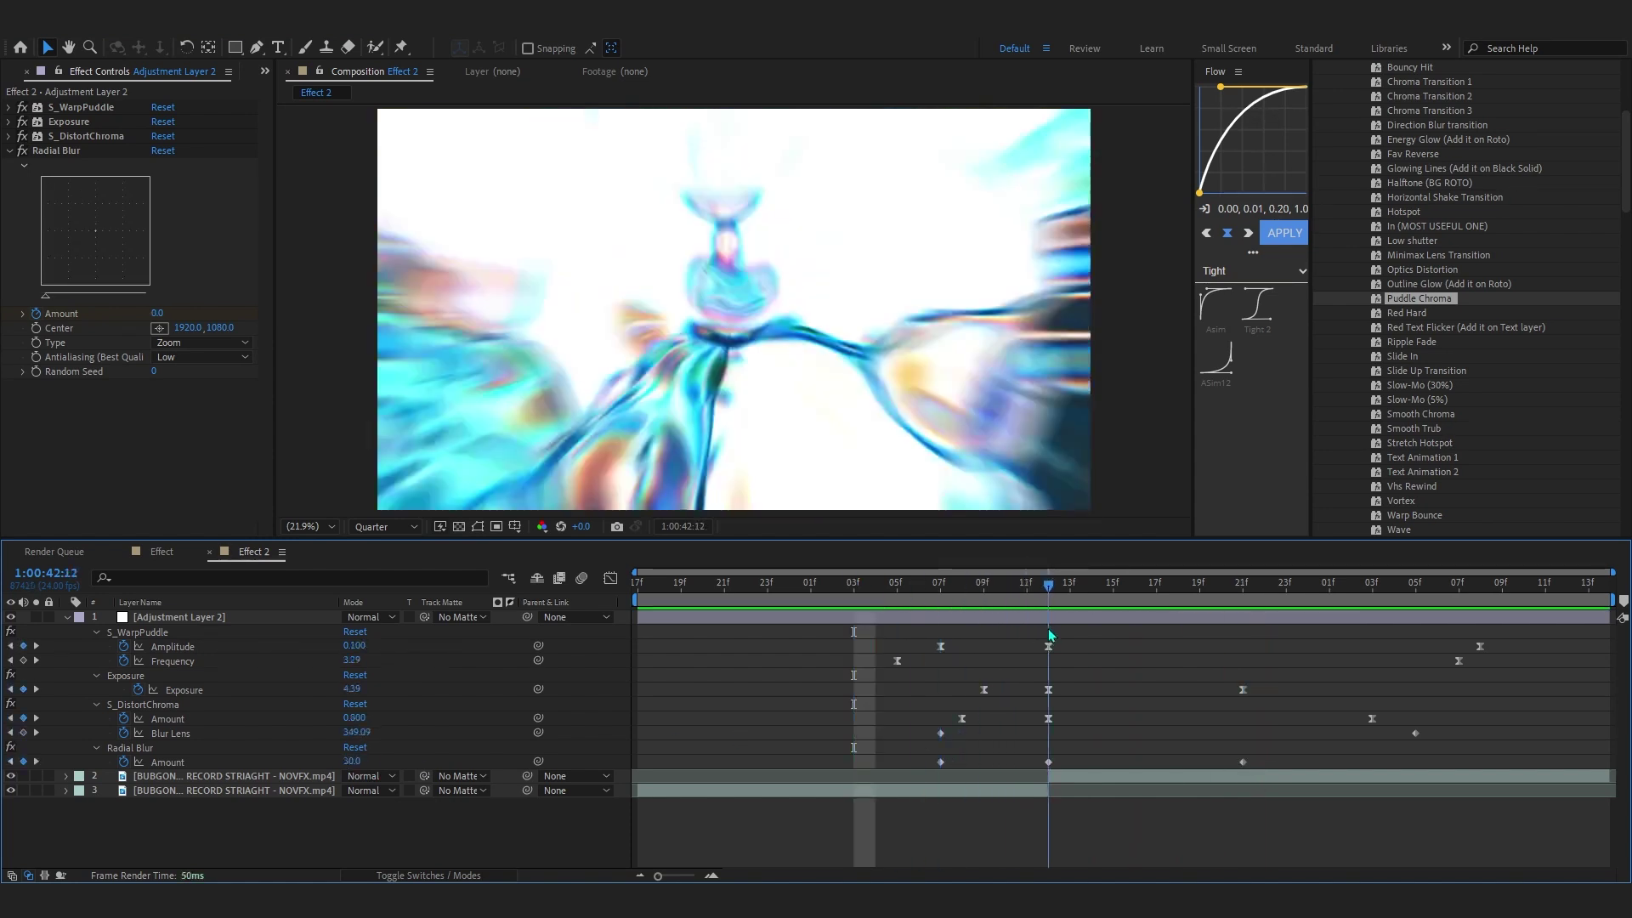
key(space)
drag(1304, 756, 783, 775)
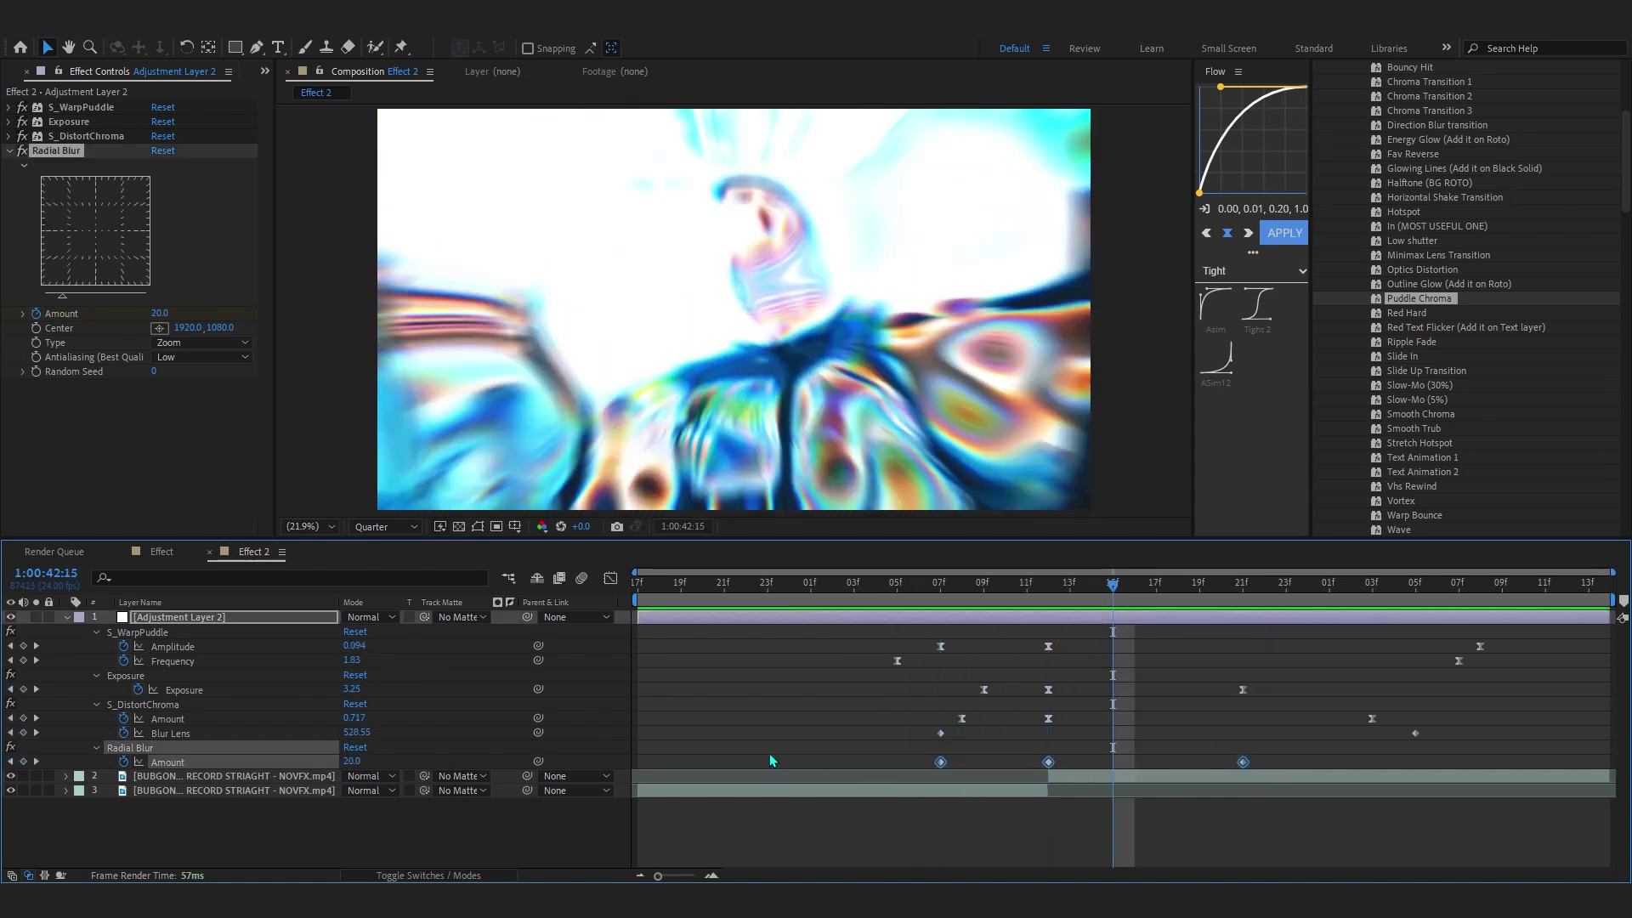
key(F9)
- Apply S_Flicker to the adjustment layer with the playhead on the cut at 1:00:42:12 and consult the Effect composition for reference
click(929, 594)
drag(929, 594, 1056, 609)
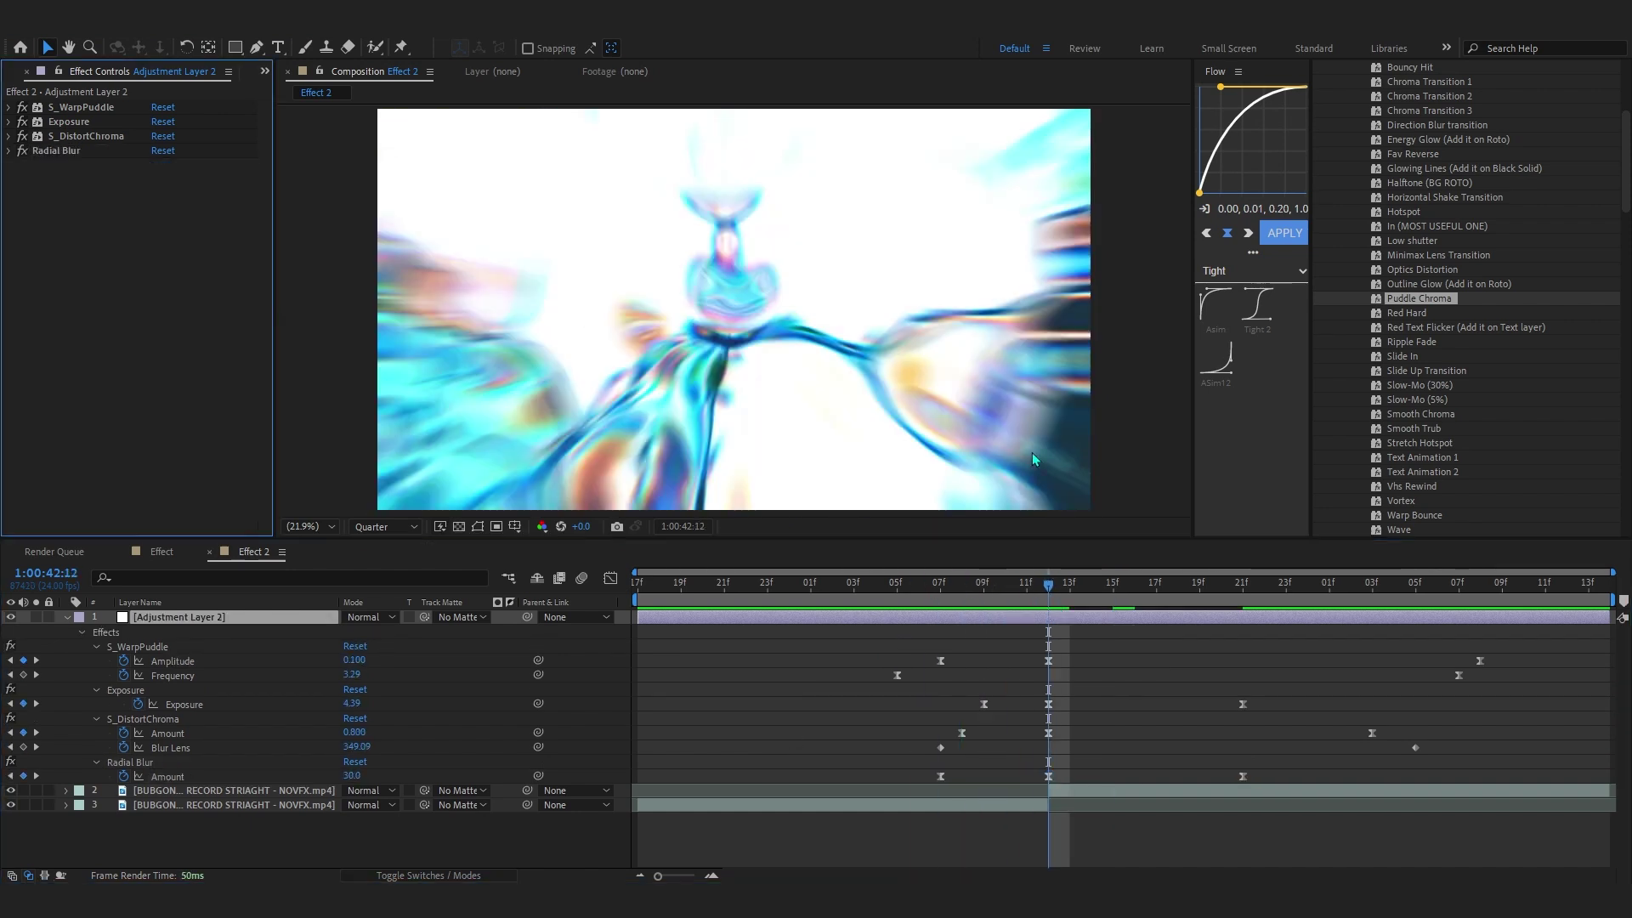
key(ctrl+space)
text(flicker)
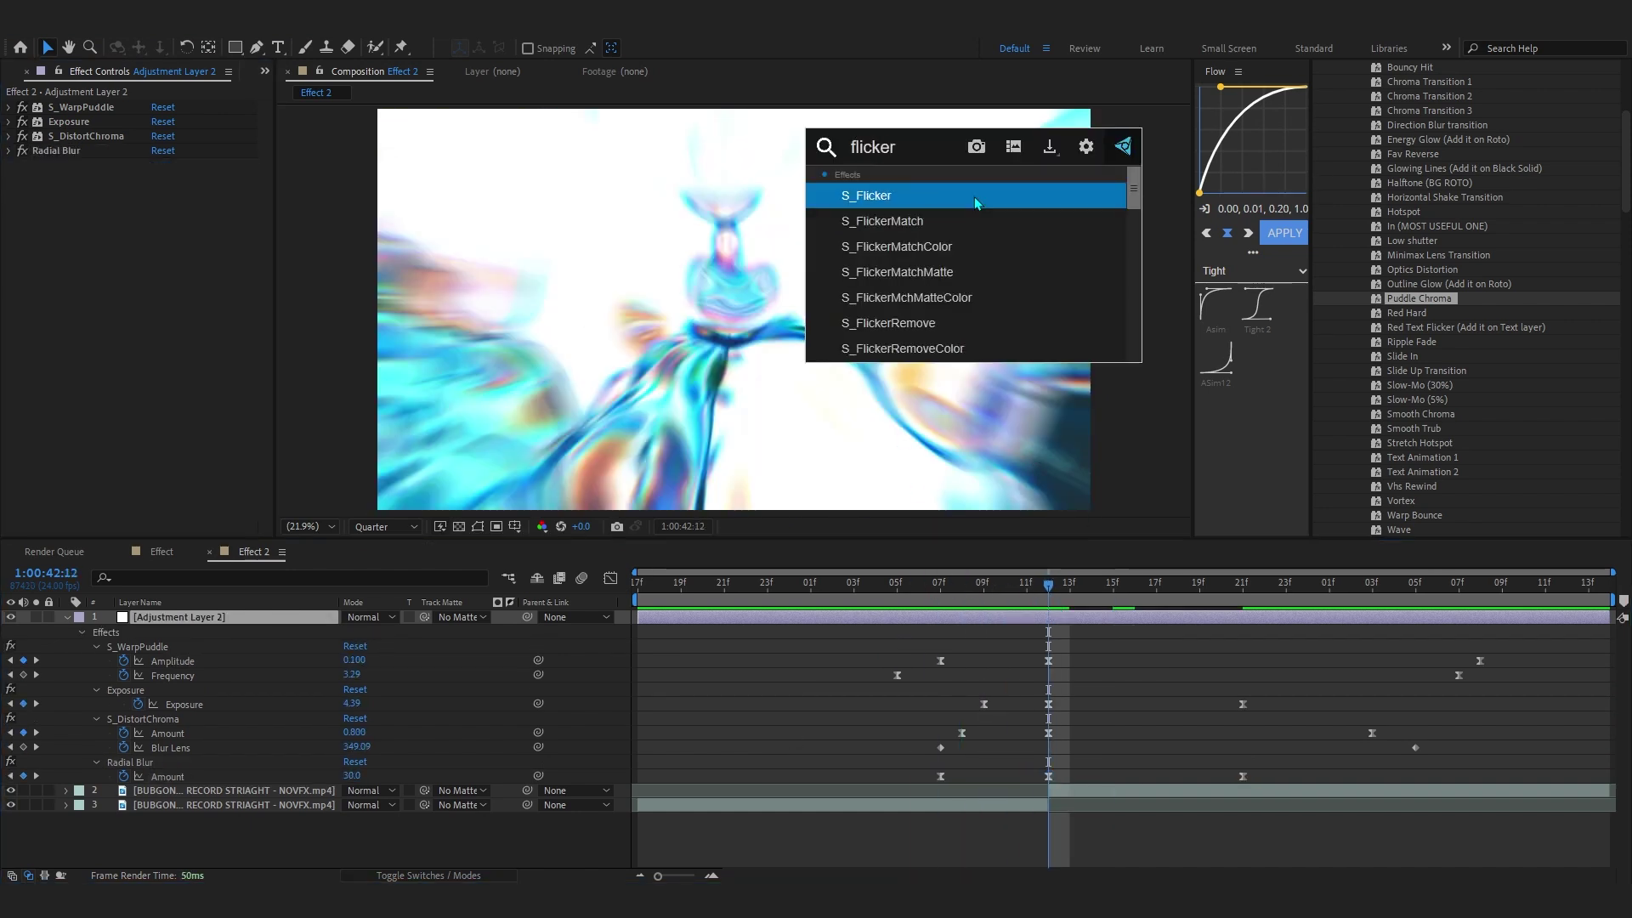
key(Return)
click(162, 552)
click(253, 552)
- Keyframe the S_Flicker Amplitude, placing its first keyframe at 1:00:42:06 and setting the value to 0.94 at 1:00:42:12
click(36, 208)
key(u)
key(u)
scroll(1113, 707, down, 1)
drag(1049, 832, 917, 832)
drag(355, 831, 415, 837)
- Preview the full transition and compare its playback with the transition in the Effect composition
key(space)
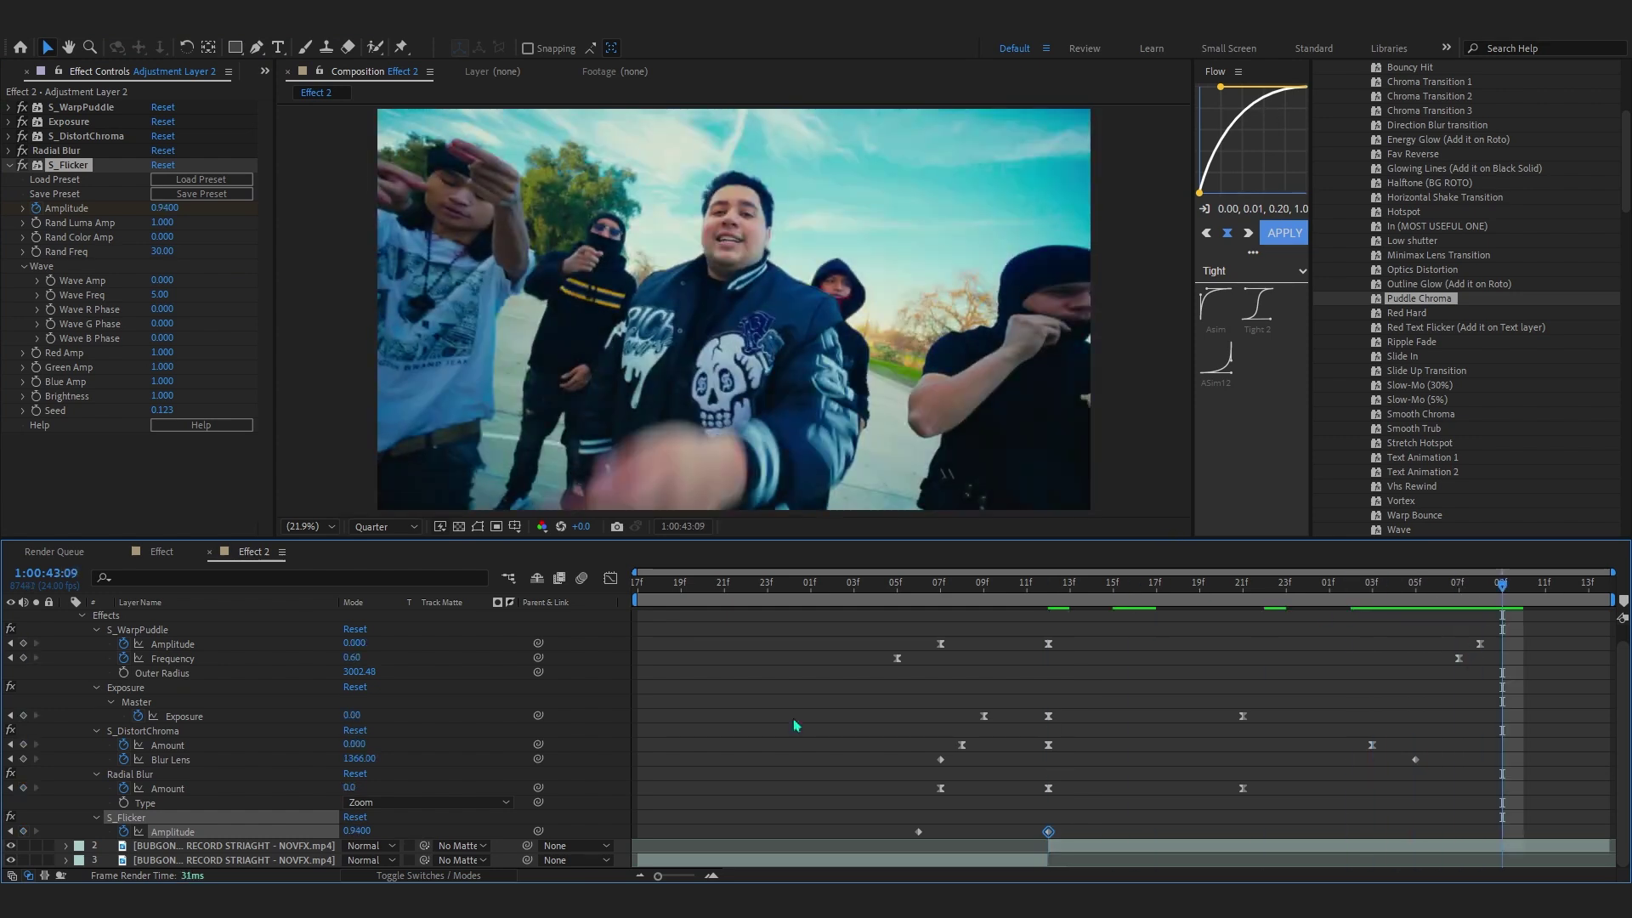
click(884, 624)
key(space)
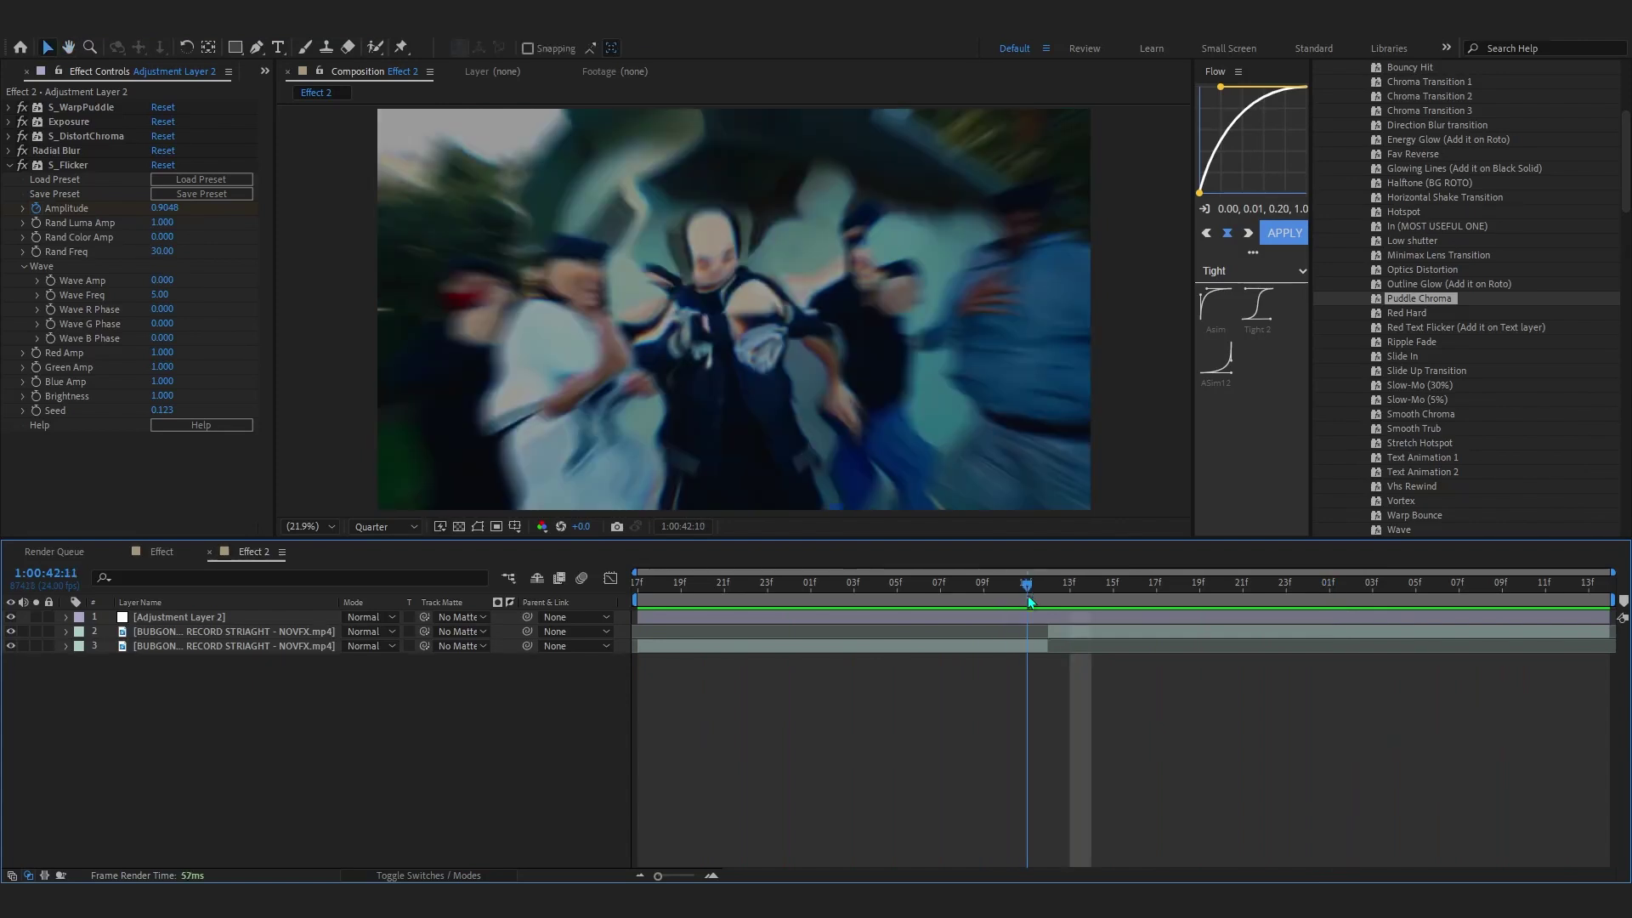
click(158, 552)
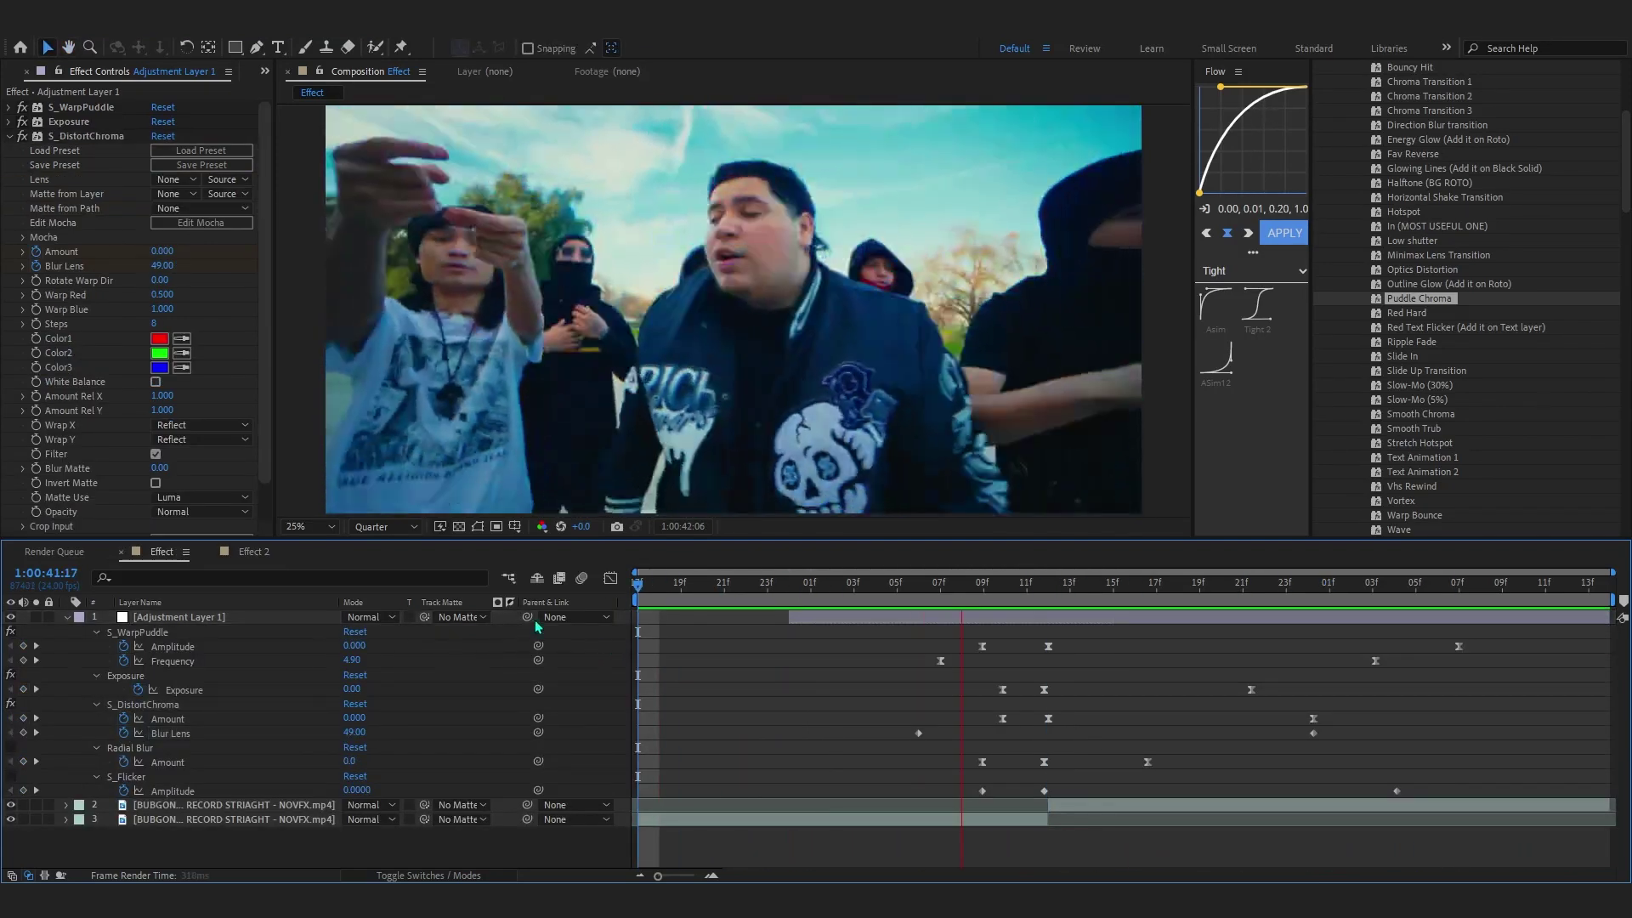
key(u)
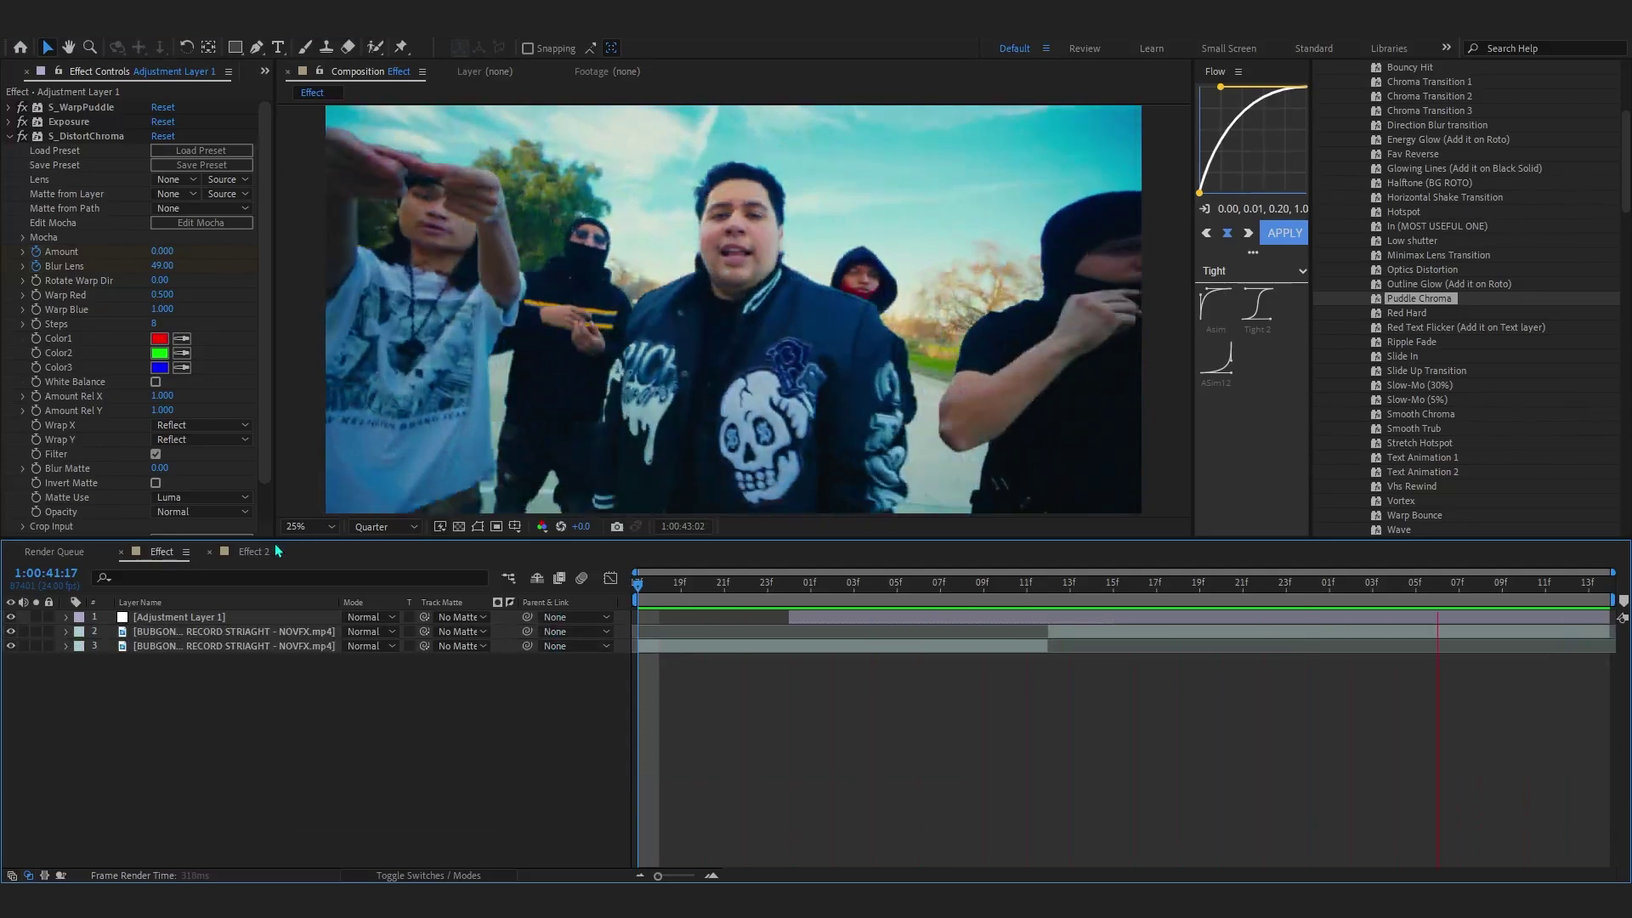
click(264, 552)
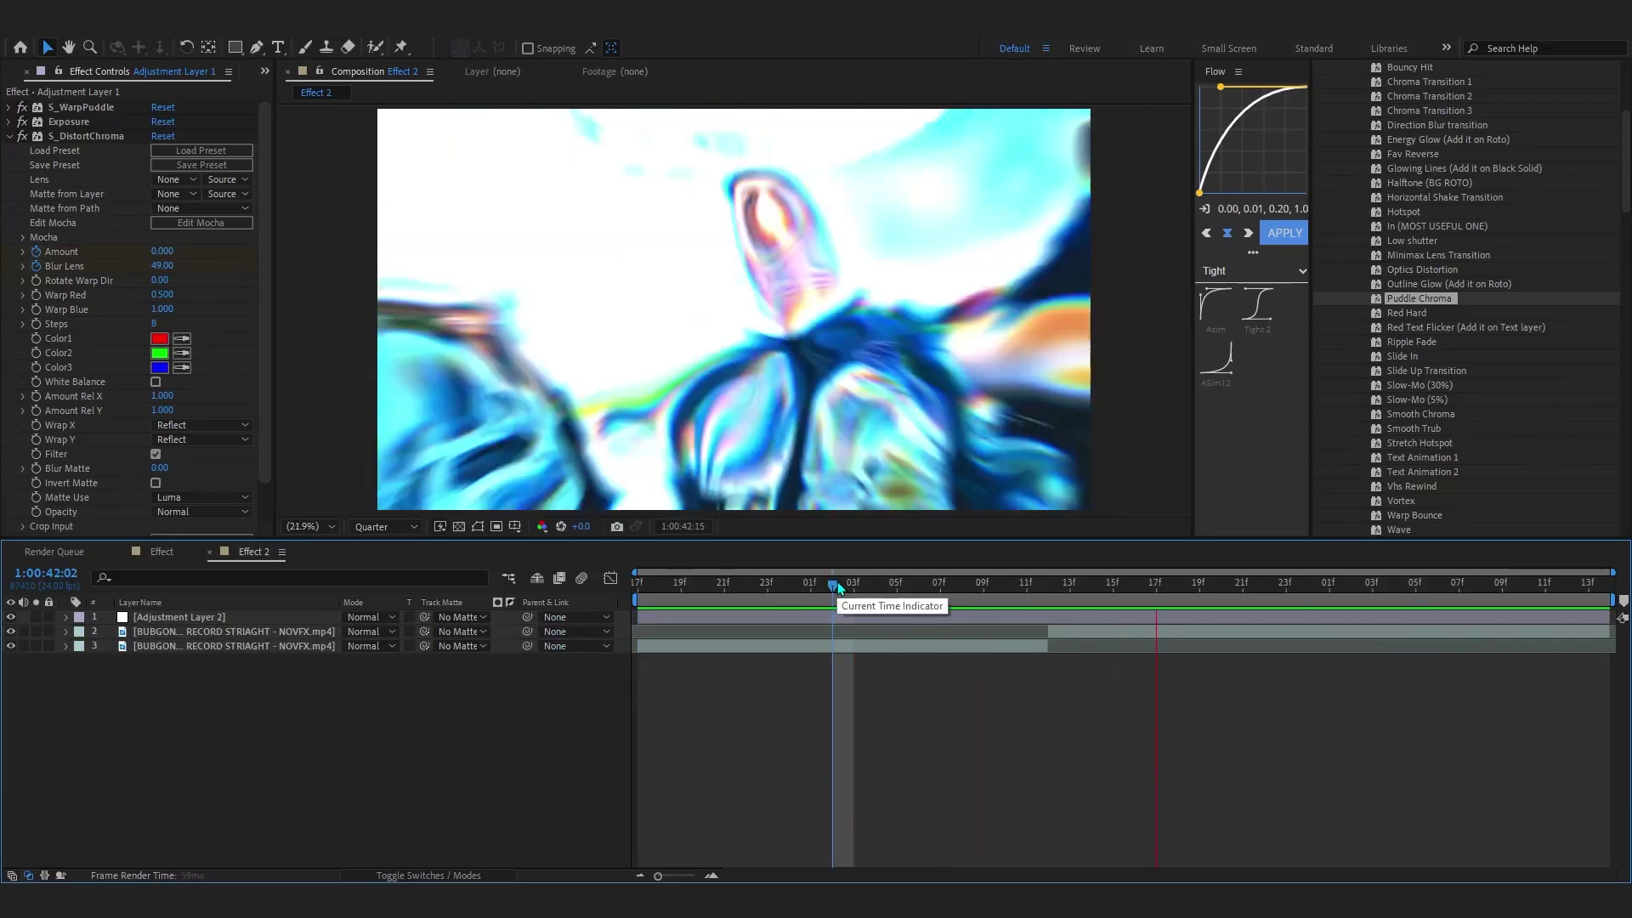